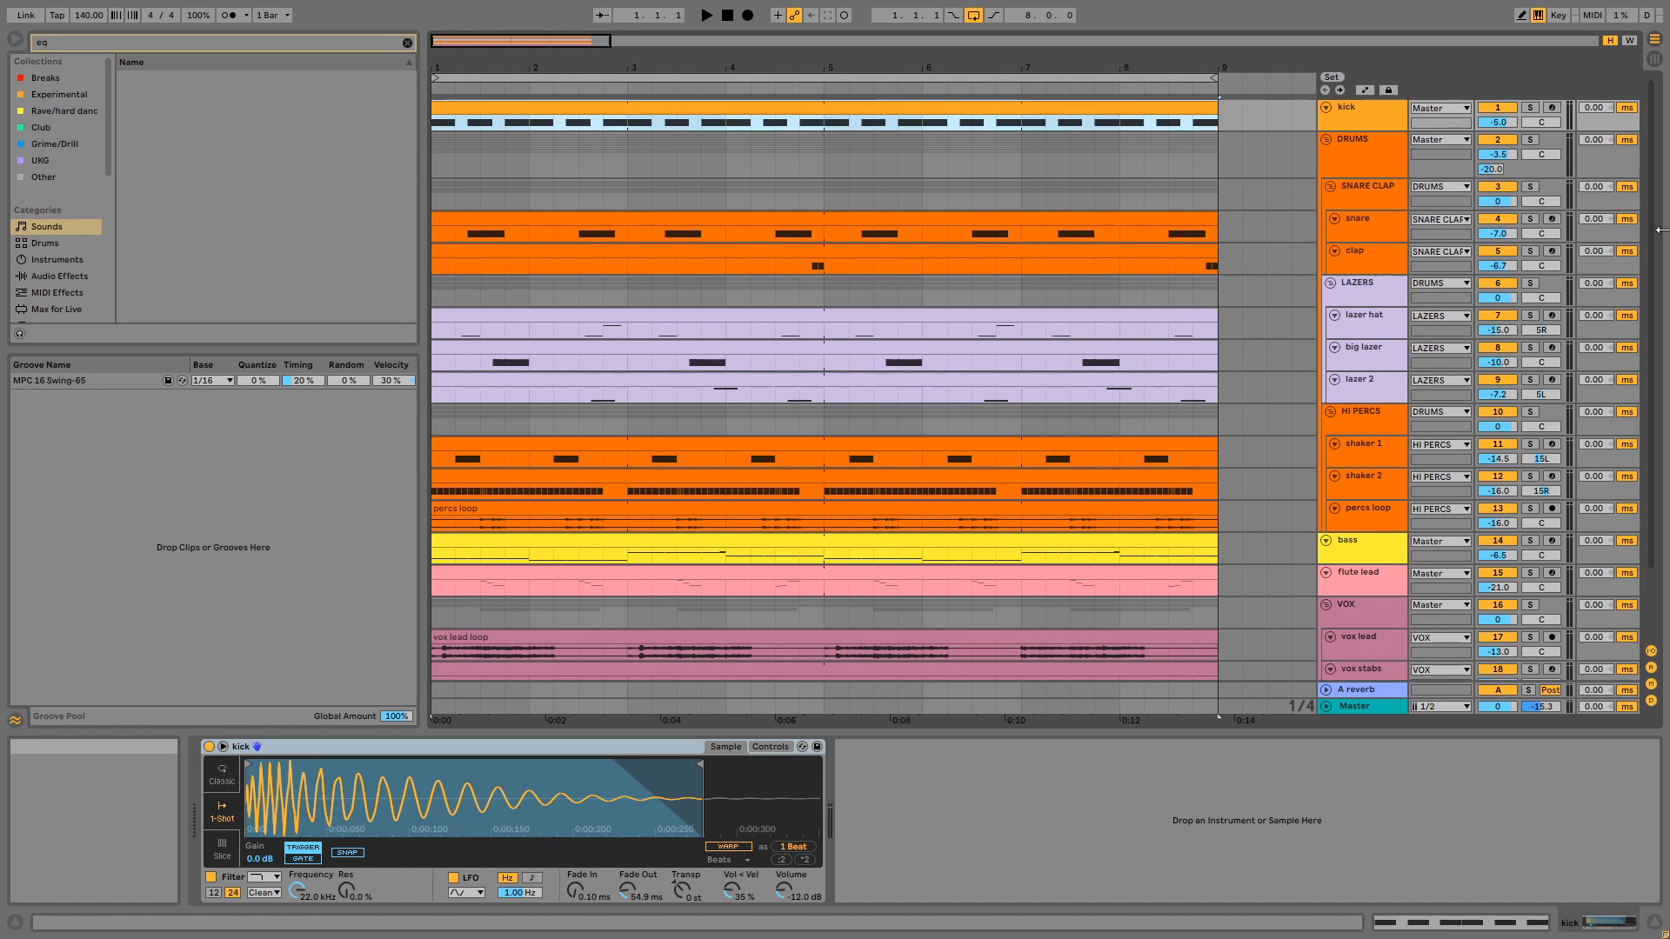
- Audition the kick track in solo, clear its solo, and open the kick clip's notes
{"action": "left_click", "coordinate": [1530, 107]}
{"action": "left_click", "coordinate": [1170, 114]}
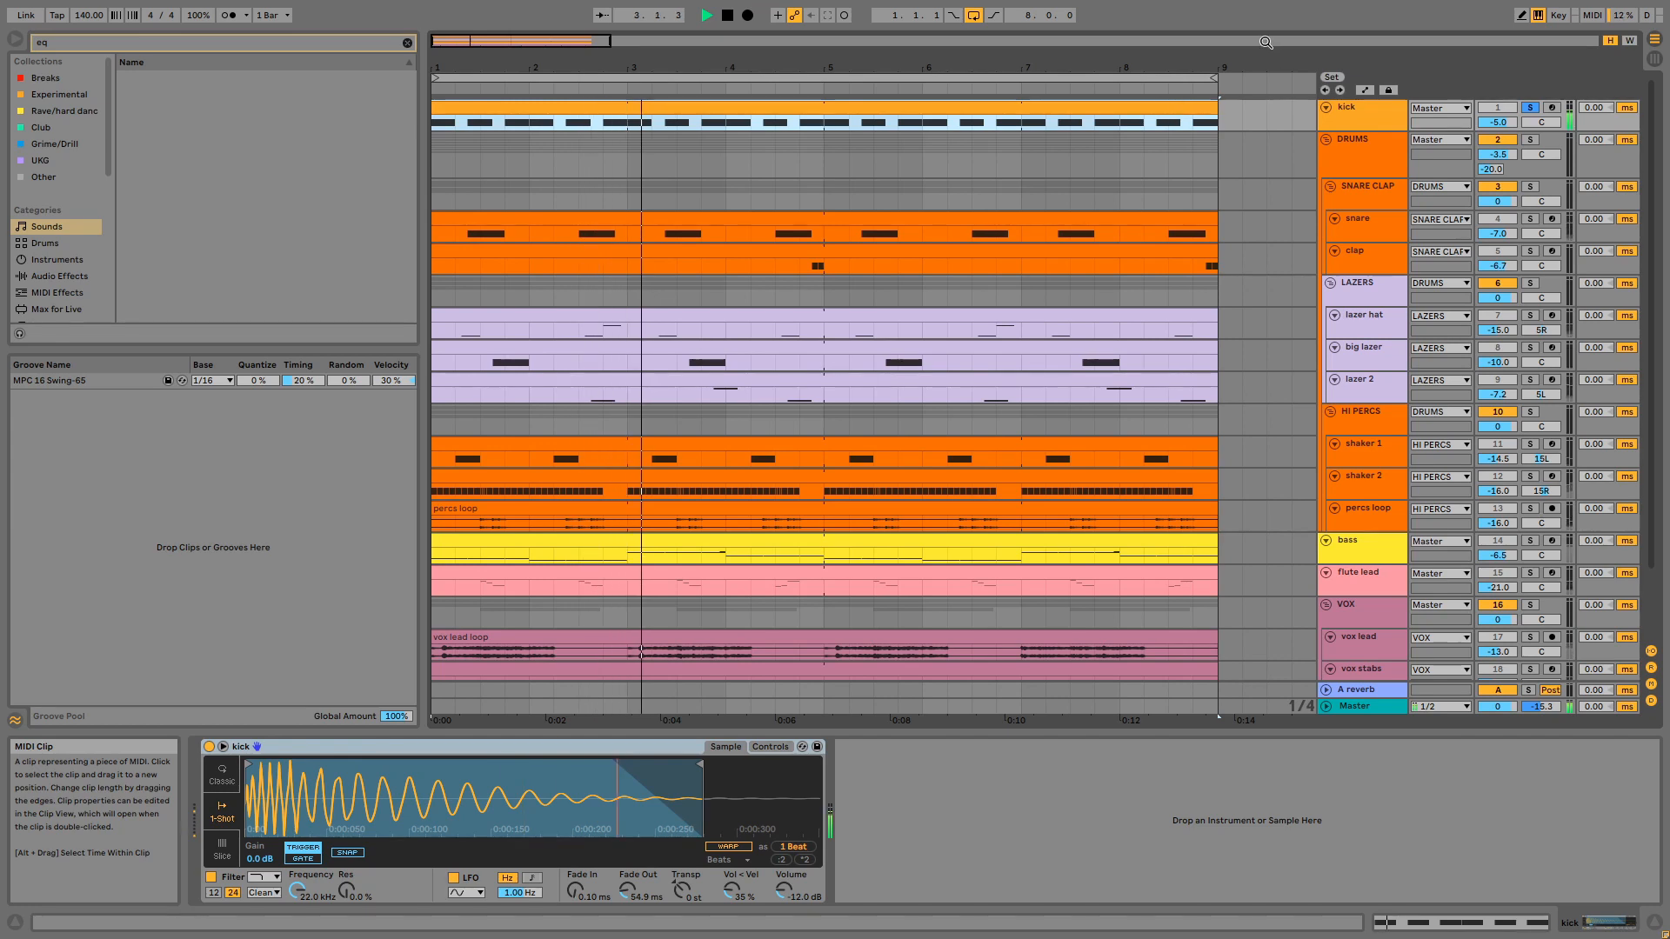
{"action": "left_click", "coordinate": [1530, 107]}
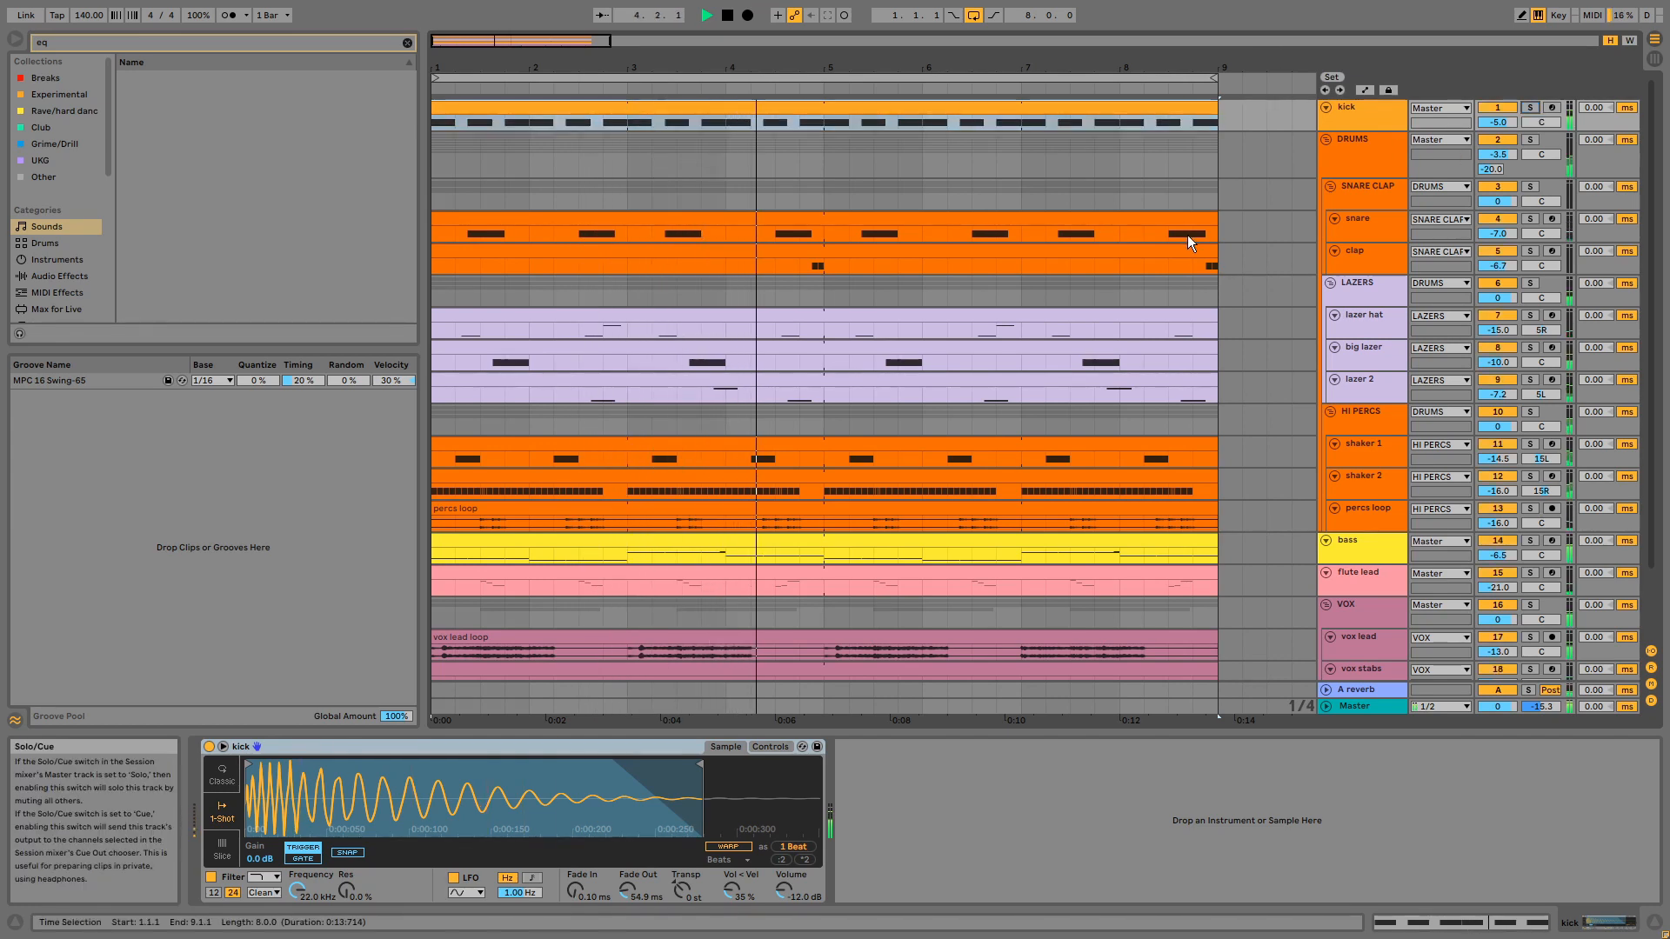
{"action": "double_click", "coordinate": [1008, 104]}
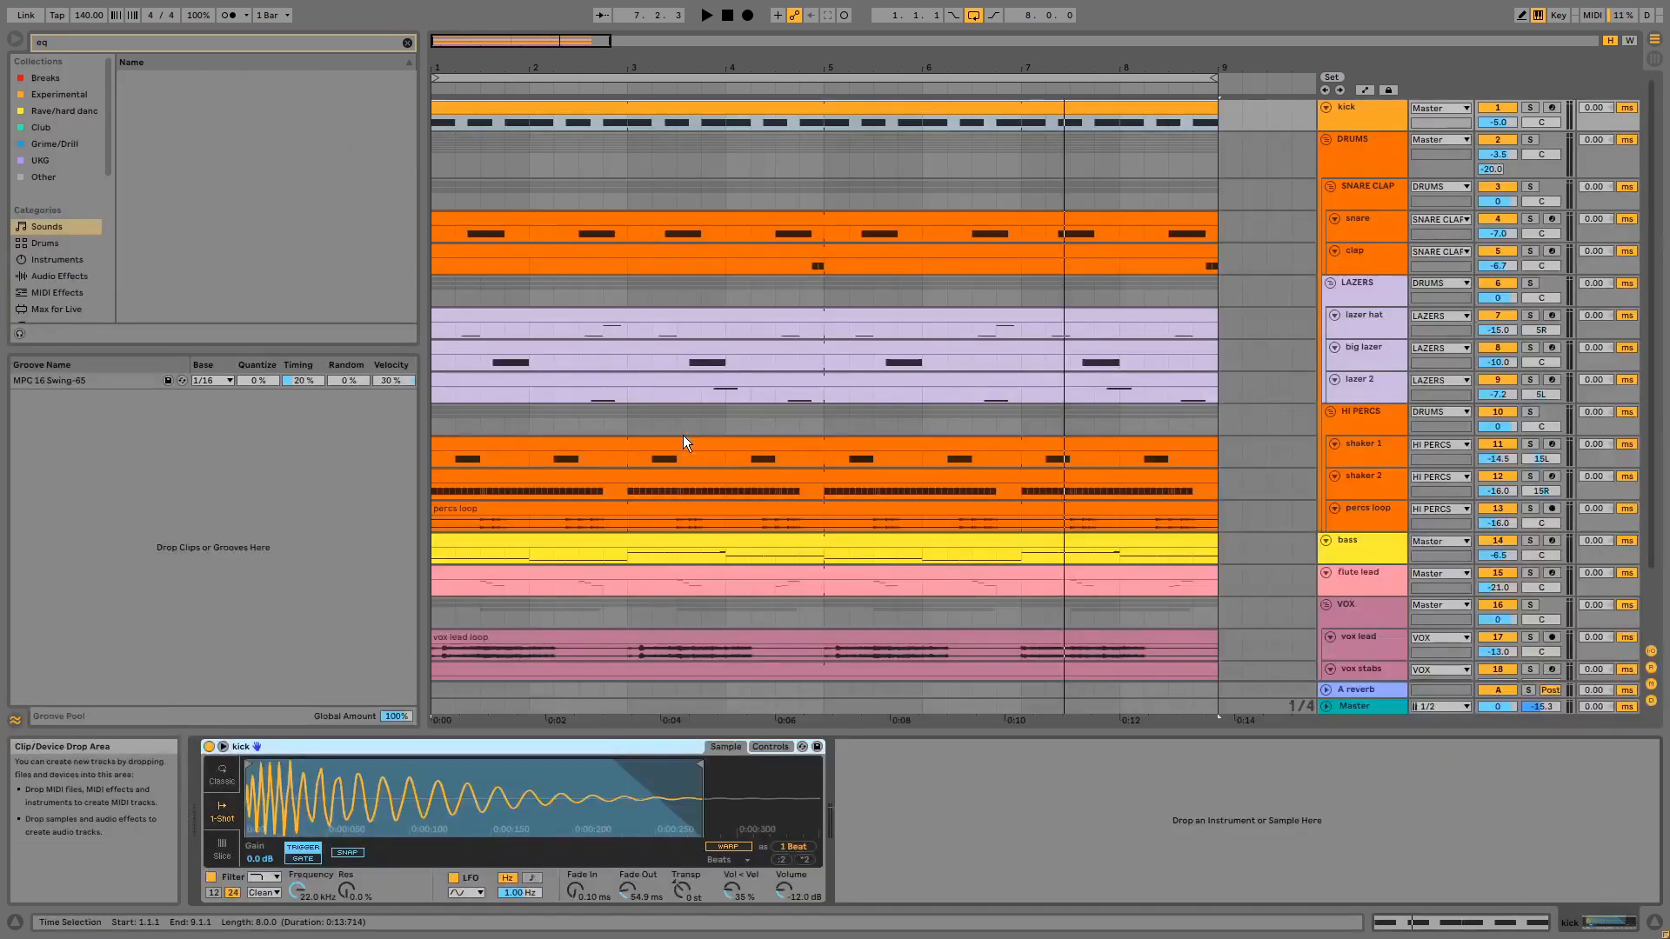
- Solo the DRUMS group and play the arrangement from the start of the snare clip
{"action": "left_click", "coordinate": [1530, 139]}
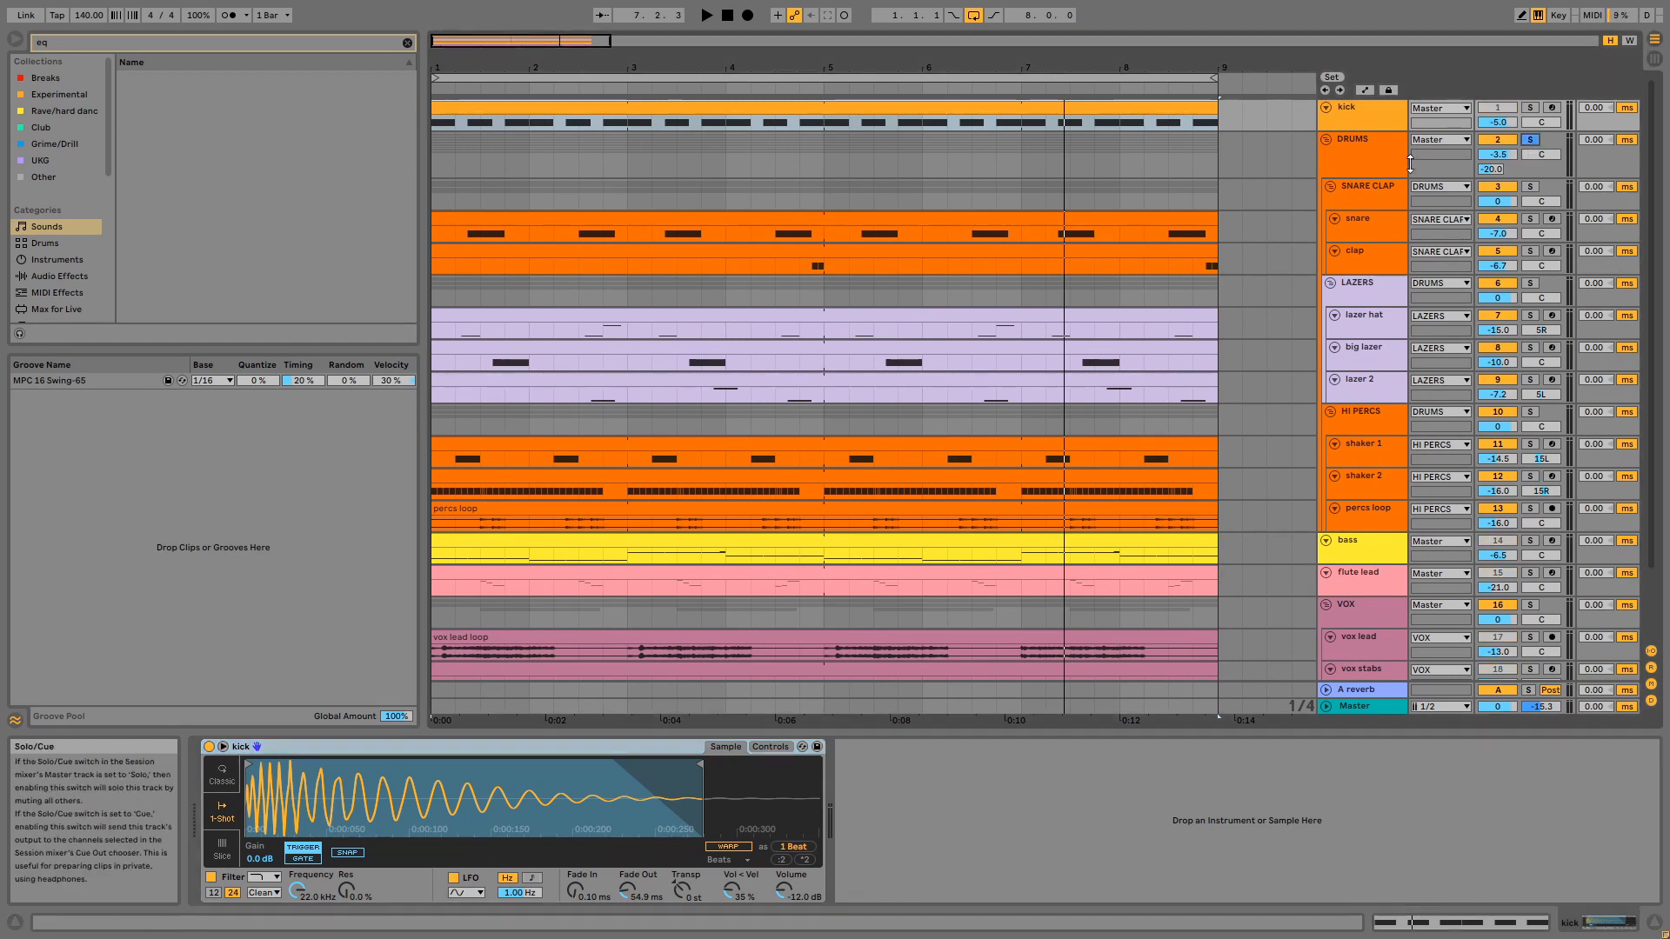
{"action": "left_click", "coordinate": [1117, 223]}
{"action": "key", "text": "space"}
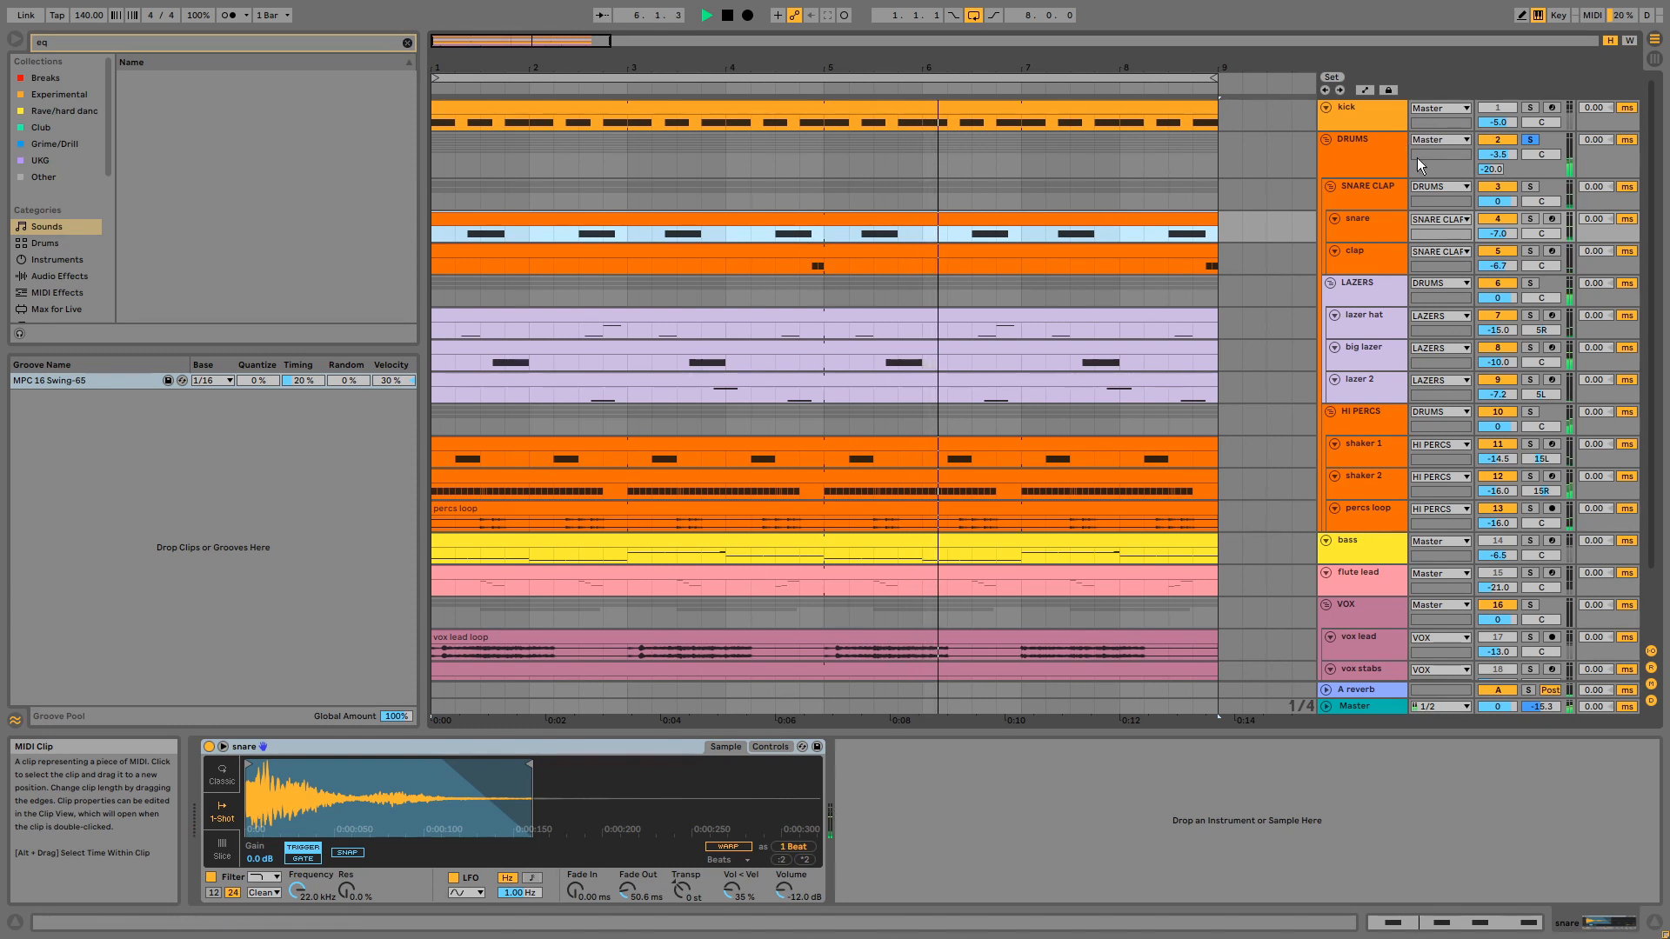
- Play the SNARE CLAP group in solo and view the snare clip's MIDI note pattern
{"action": "left_click", "coordinate": [1531, 188]}
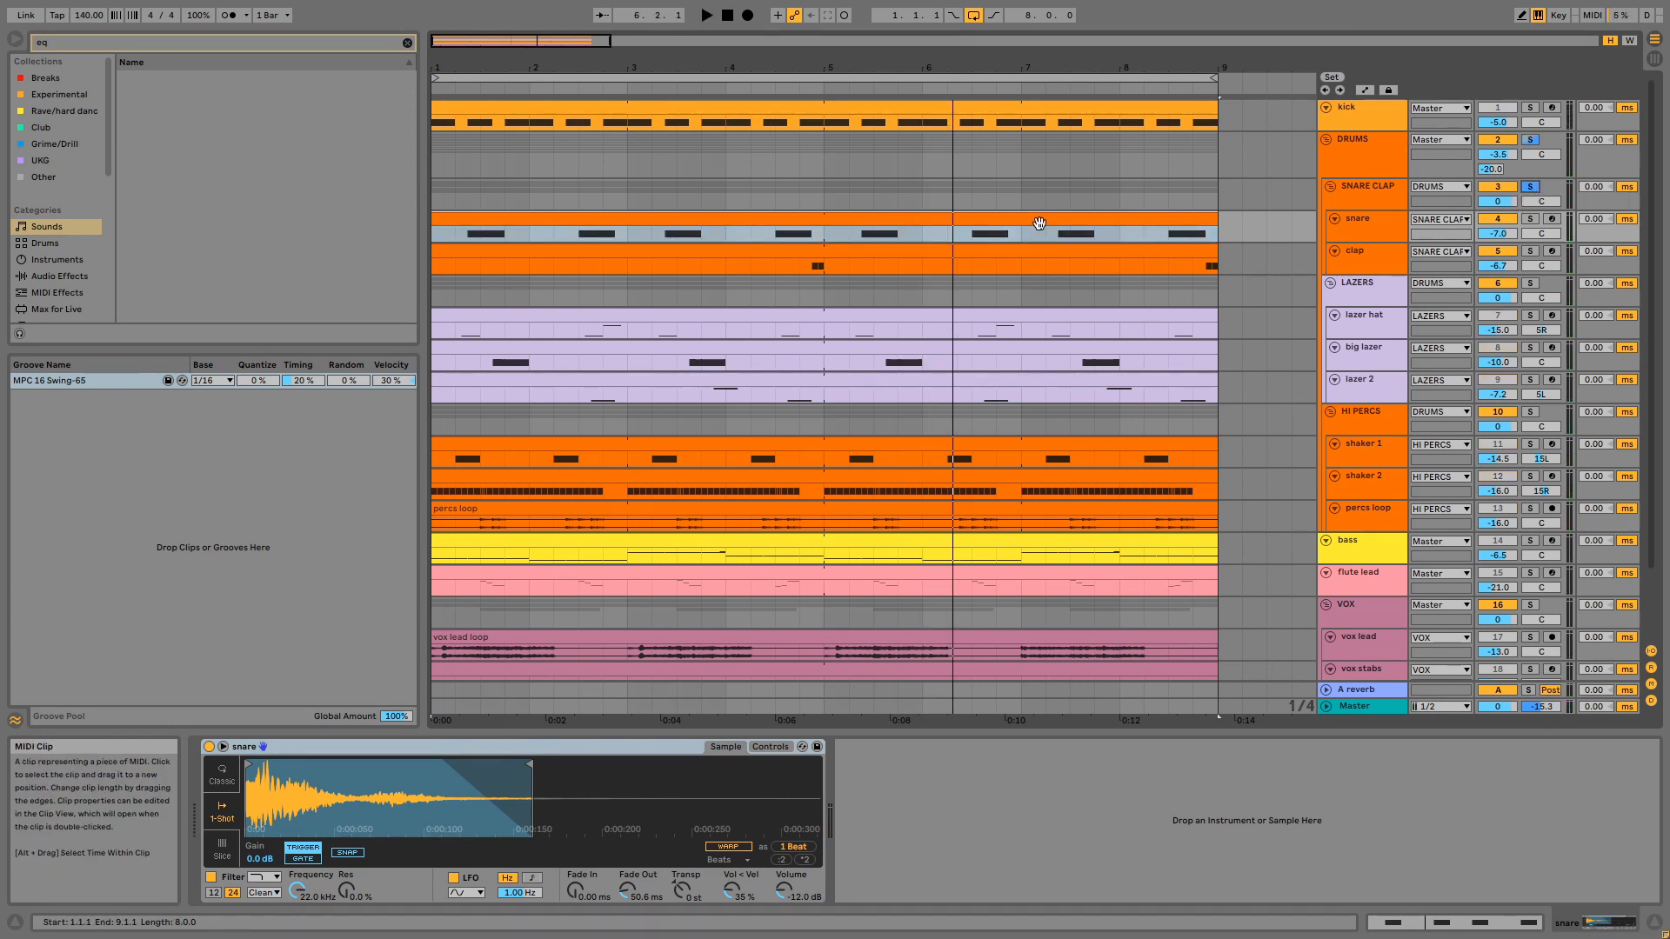
{"action": "left_click", "coordinate": [1037, 224]}
{"action": "key", "text": "space"}
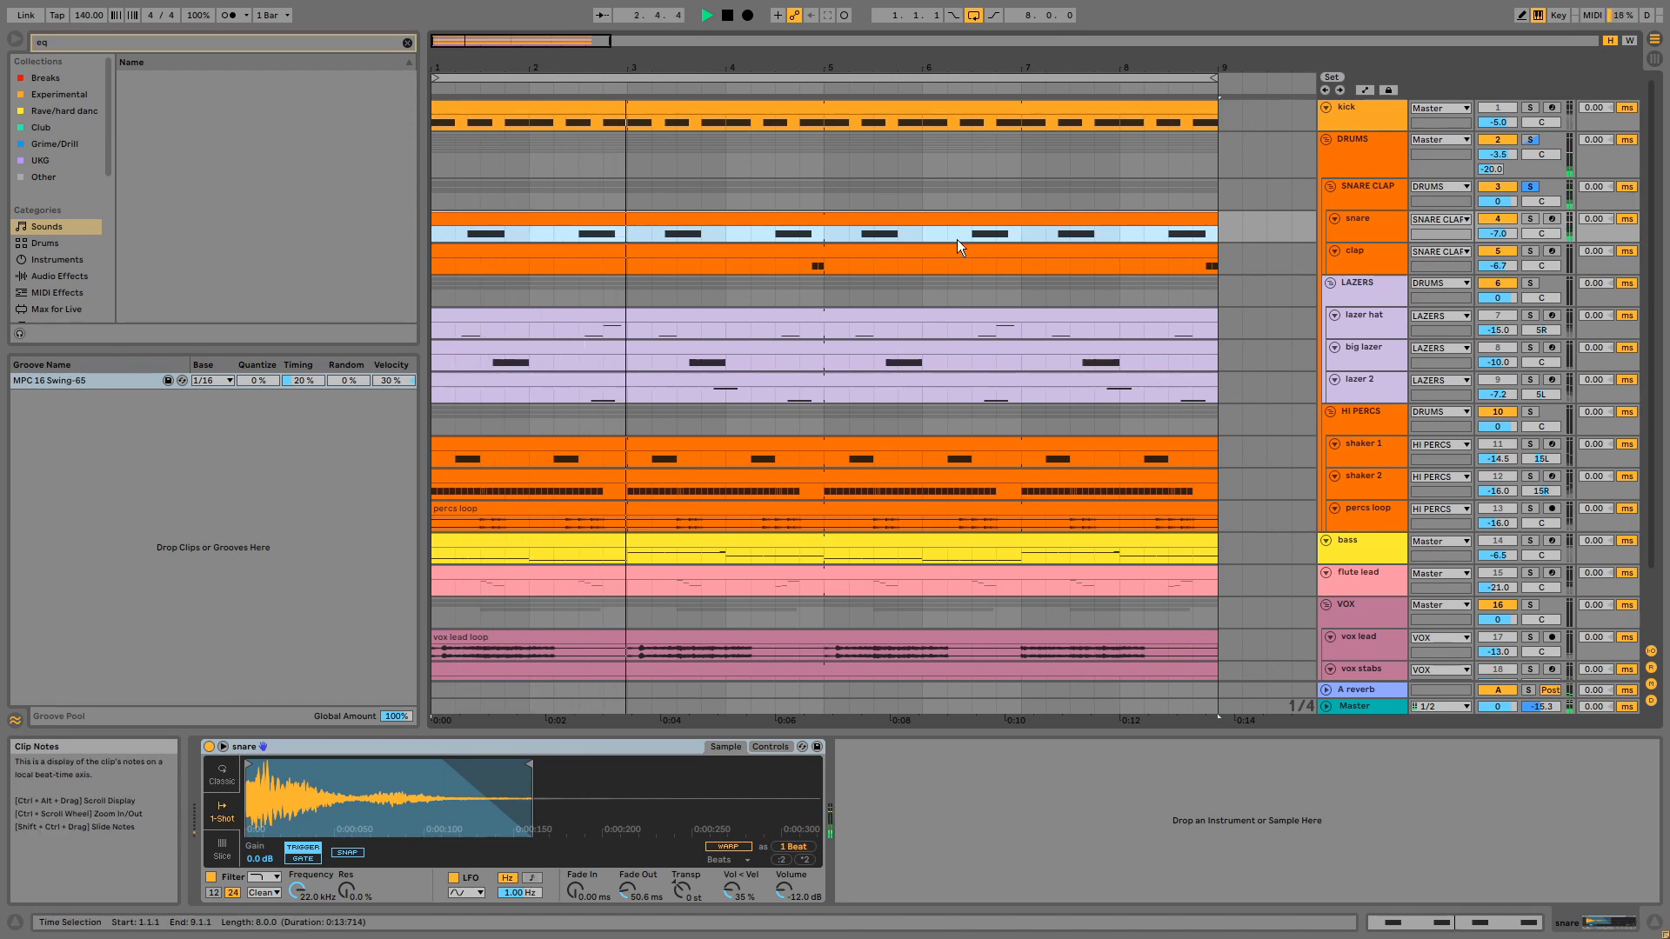
{"action": "double_click", "coordinate": [954, 216]}
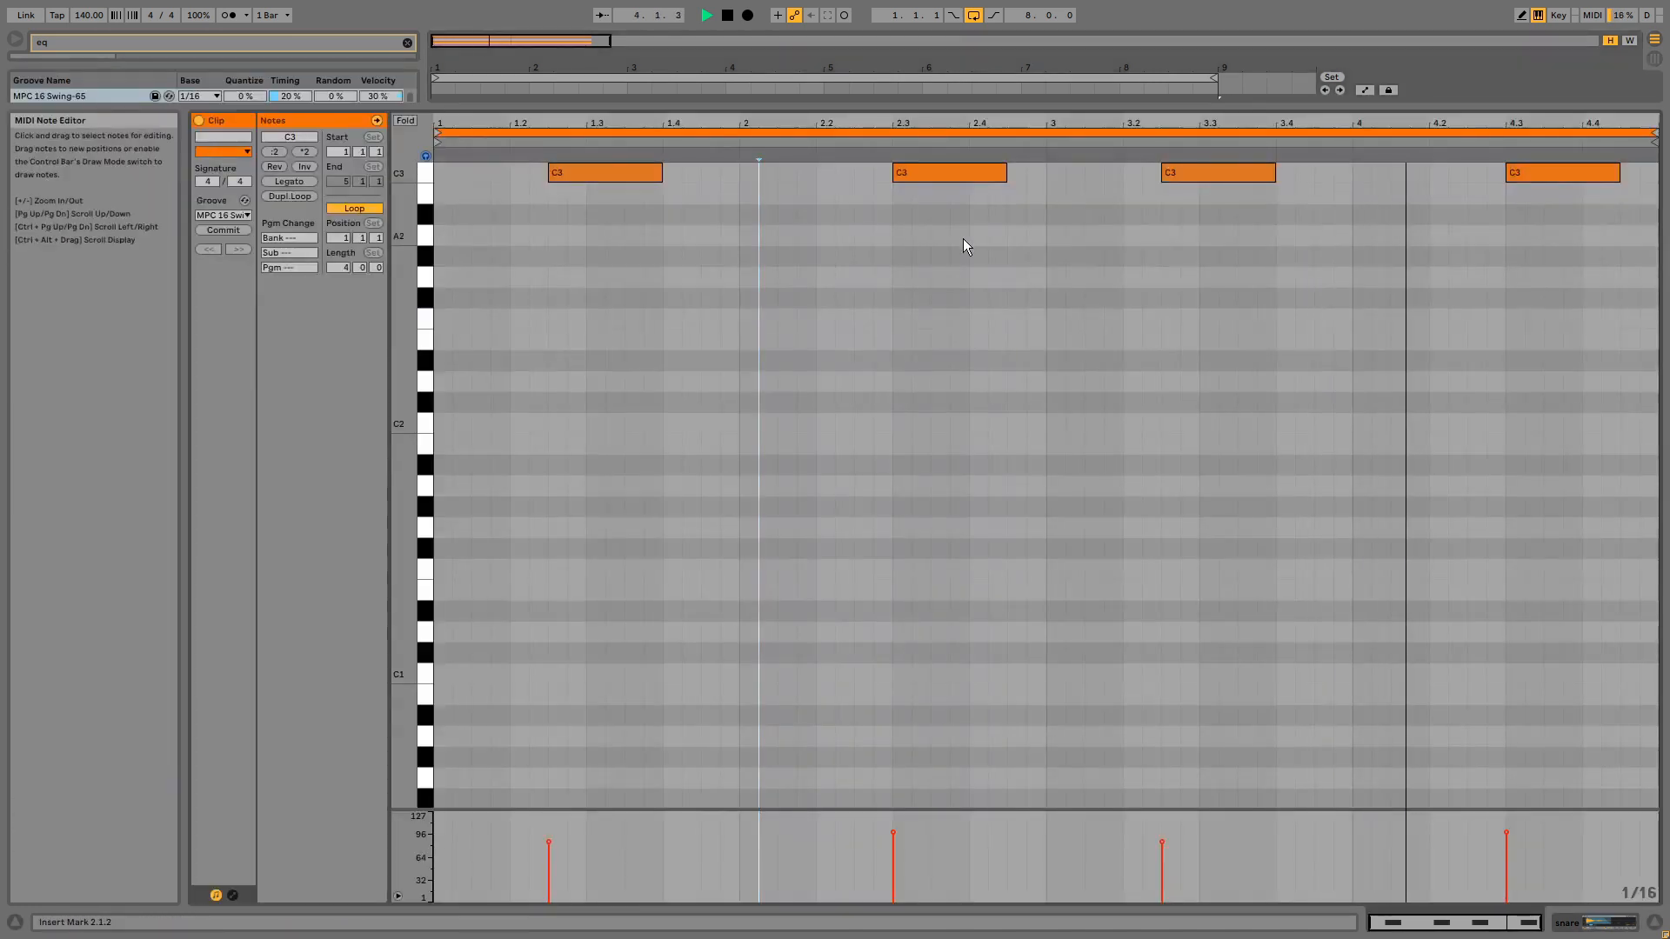
{"action": "key", "text": "shift+Tab"}
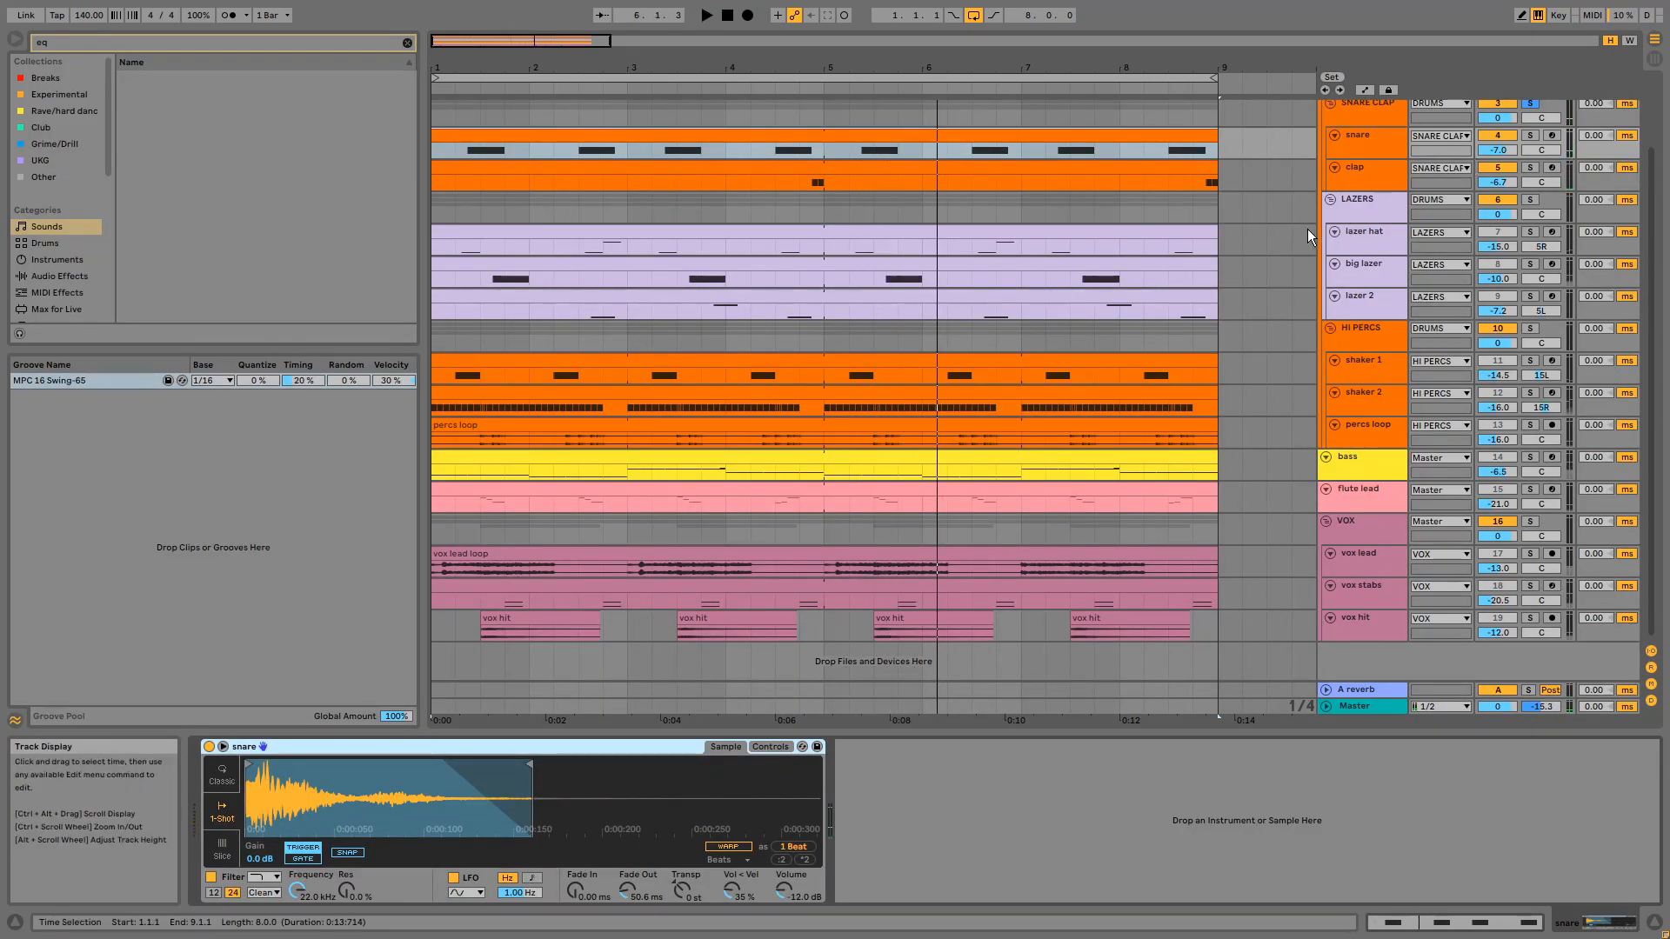
- Solo the LAZERS group and select the lazer hat clip for playback
{"action": "left_click", "coordinate": [1531, 202]}
{"action": "left_click", "coordinate": [910, 228]}
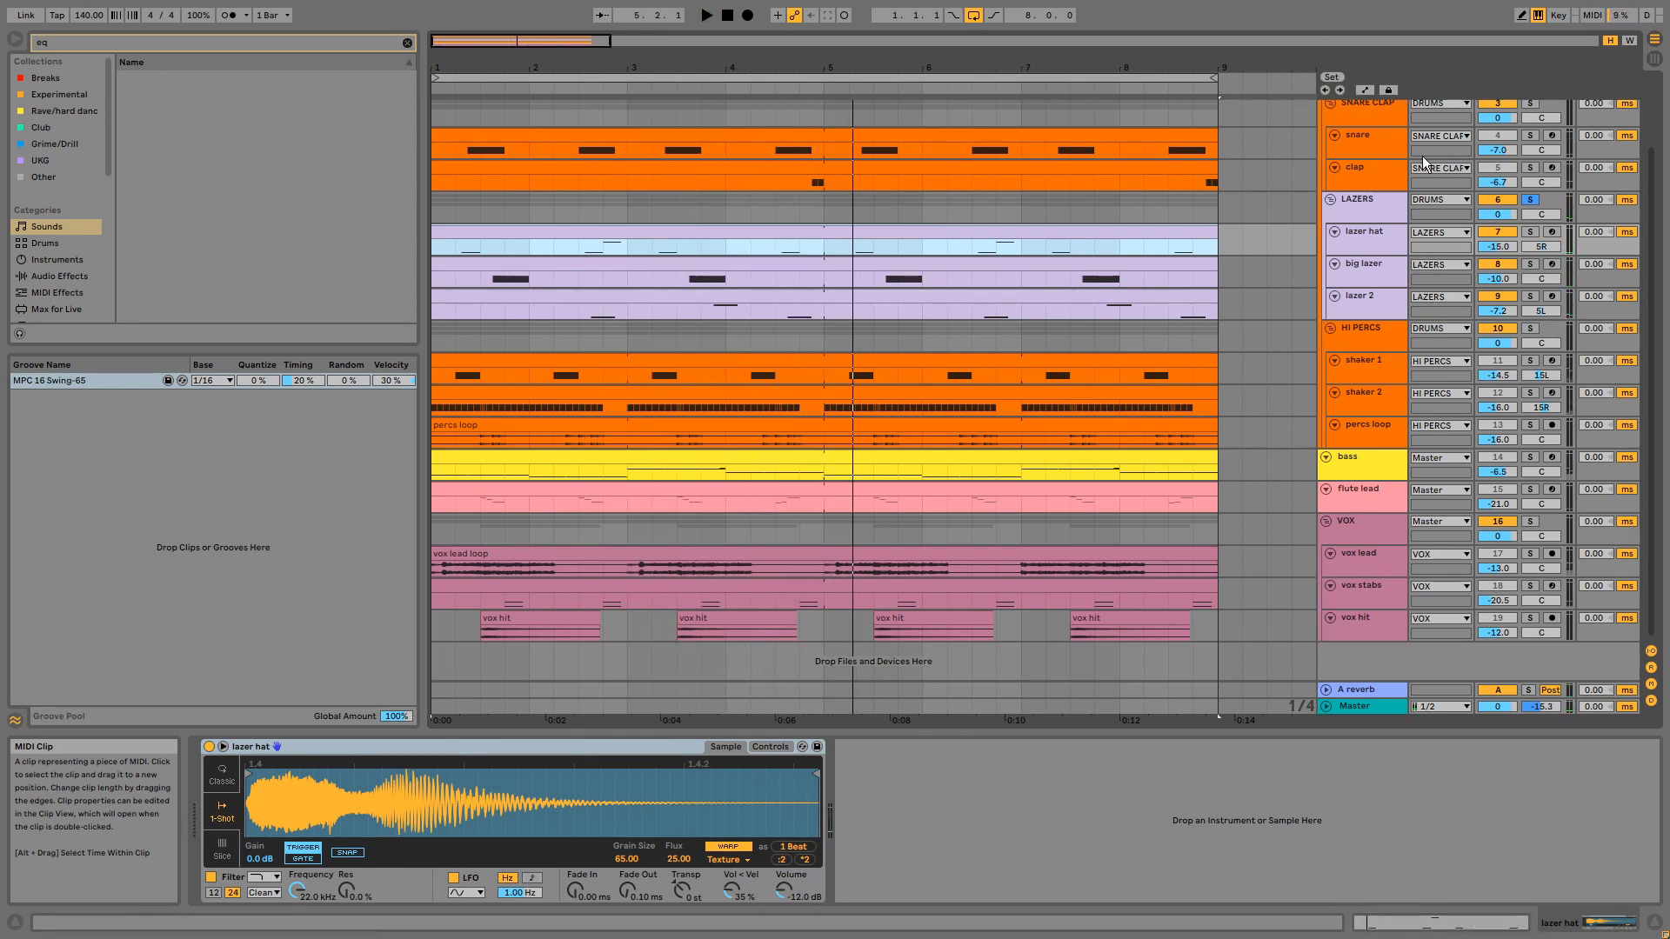
- Play the lazer hat track in solo from bar 1, view its clip's notes, and clear the solo
{"action": "left_click", "coordinate": [1530, 232]}
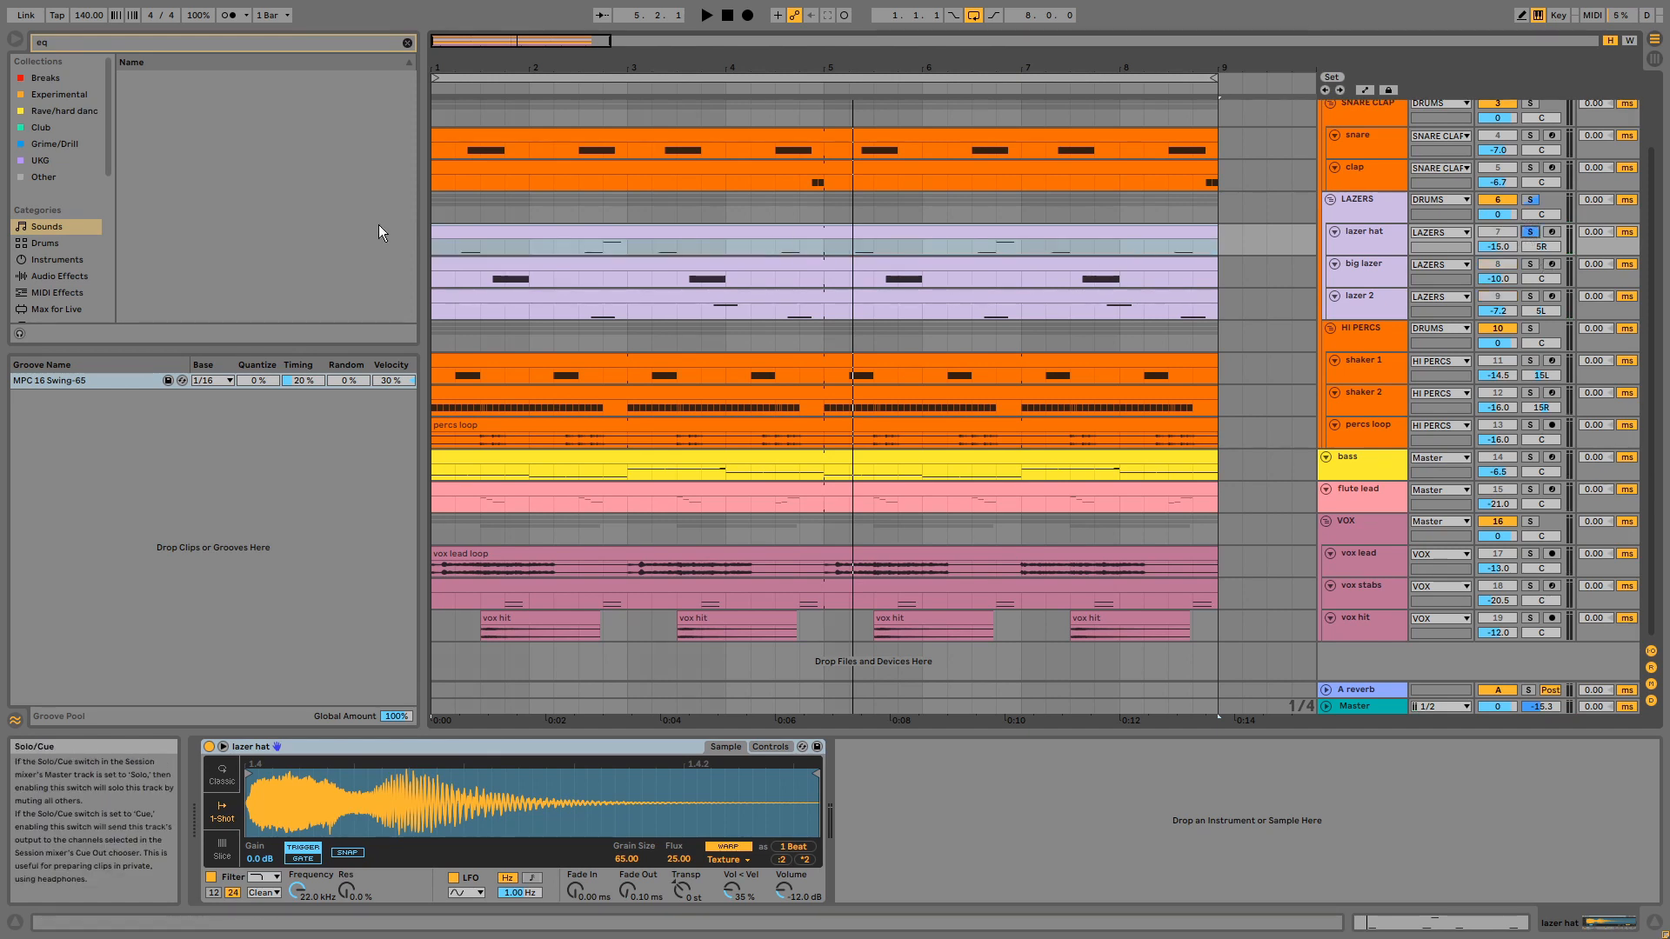
{"action": "left_click", "coordinate": [453, 244]}
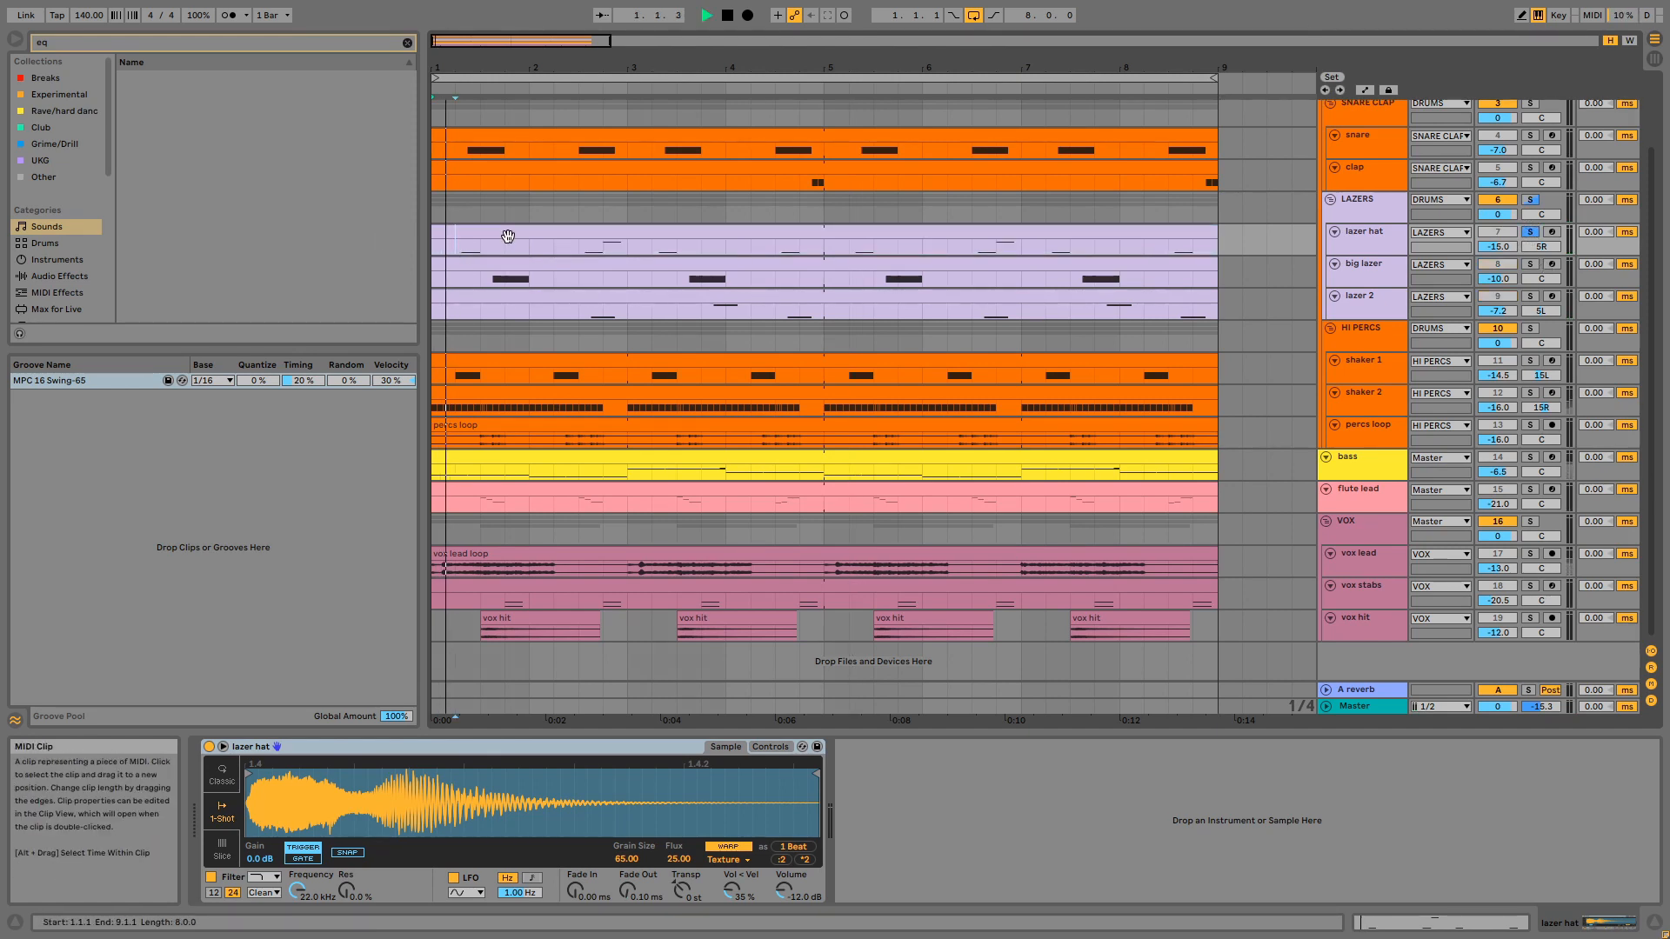
{"action": "key", "text": "space"}
{"action": "double_click", "coordinate": [508, 237]}
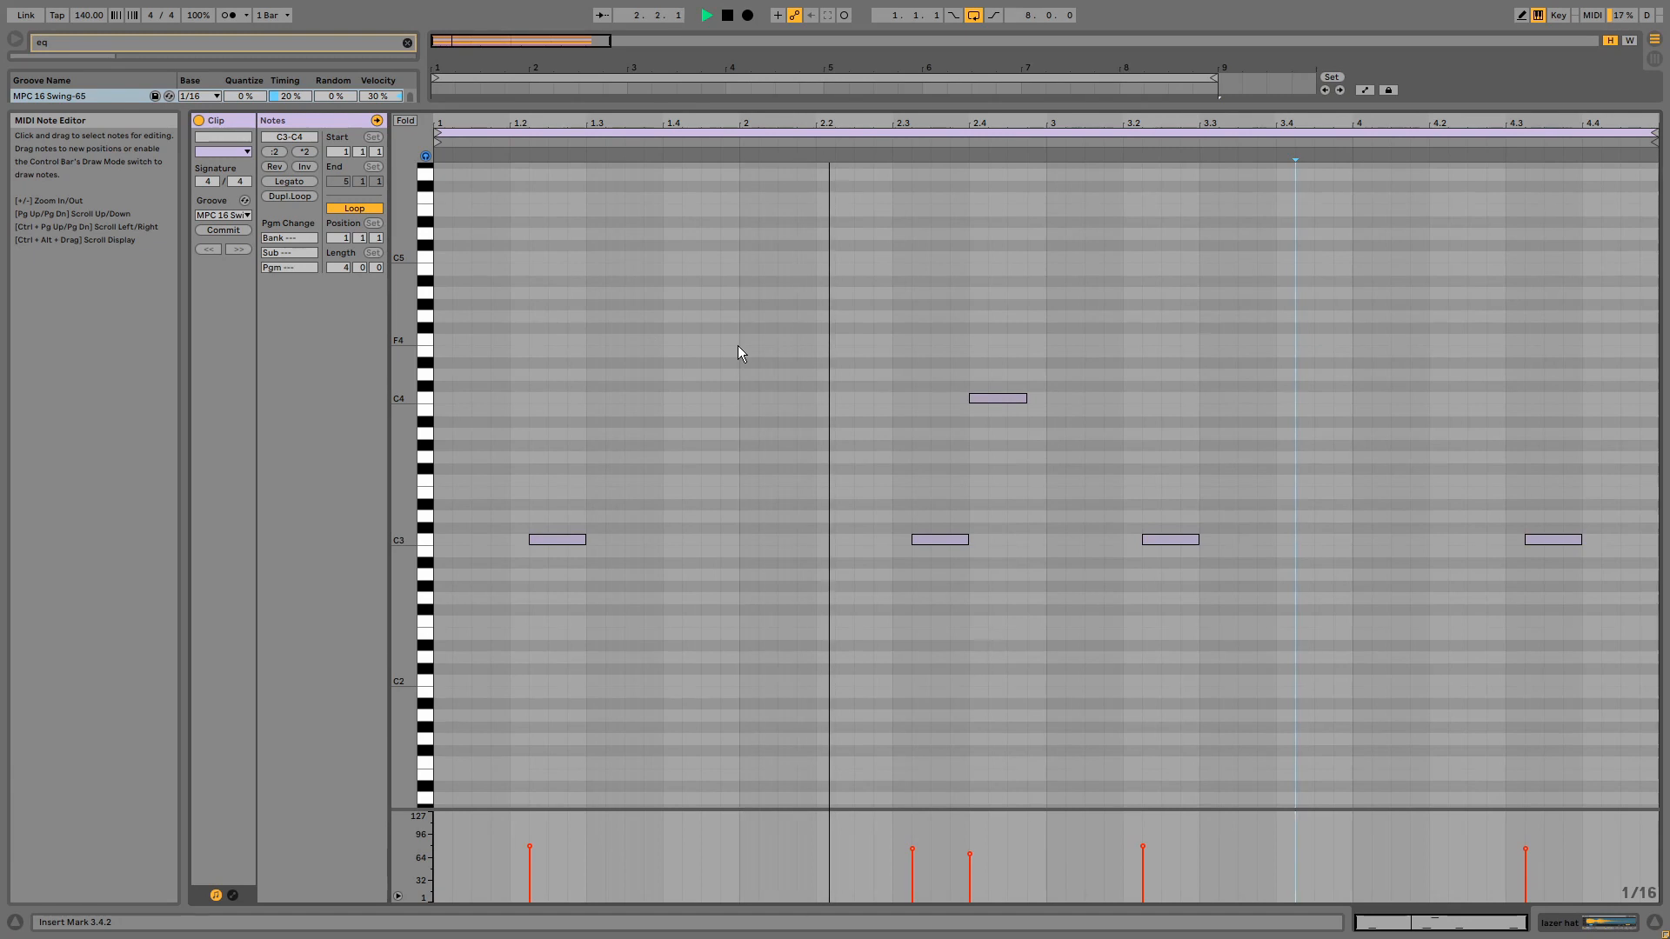
{"action": "key", "text": "shift+Tab"}
{"action": "left_click", "coordinate": [1530, 231]}
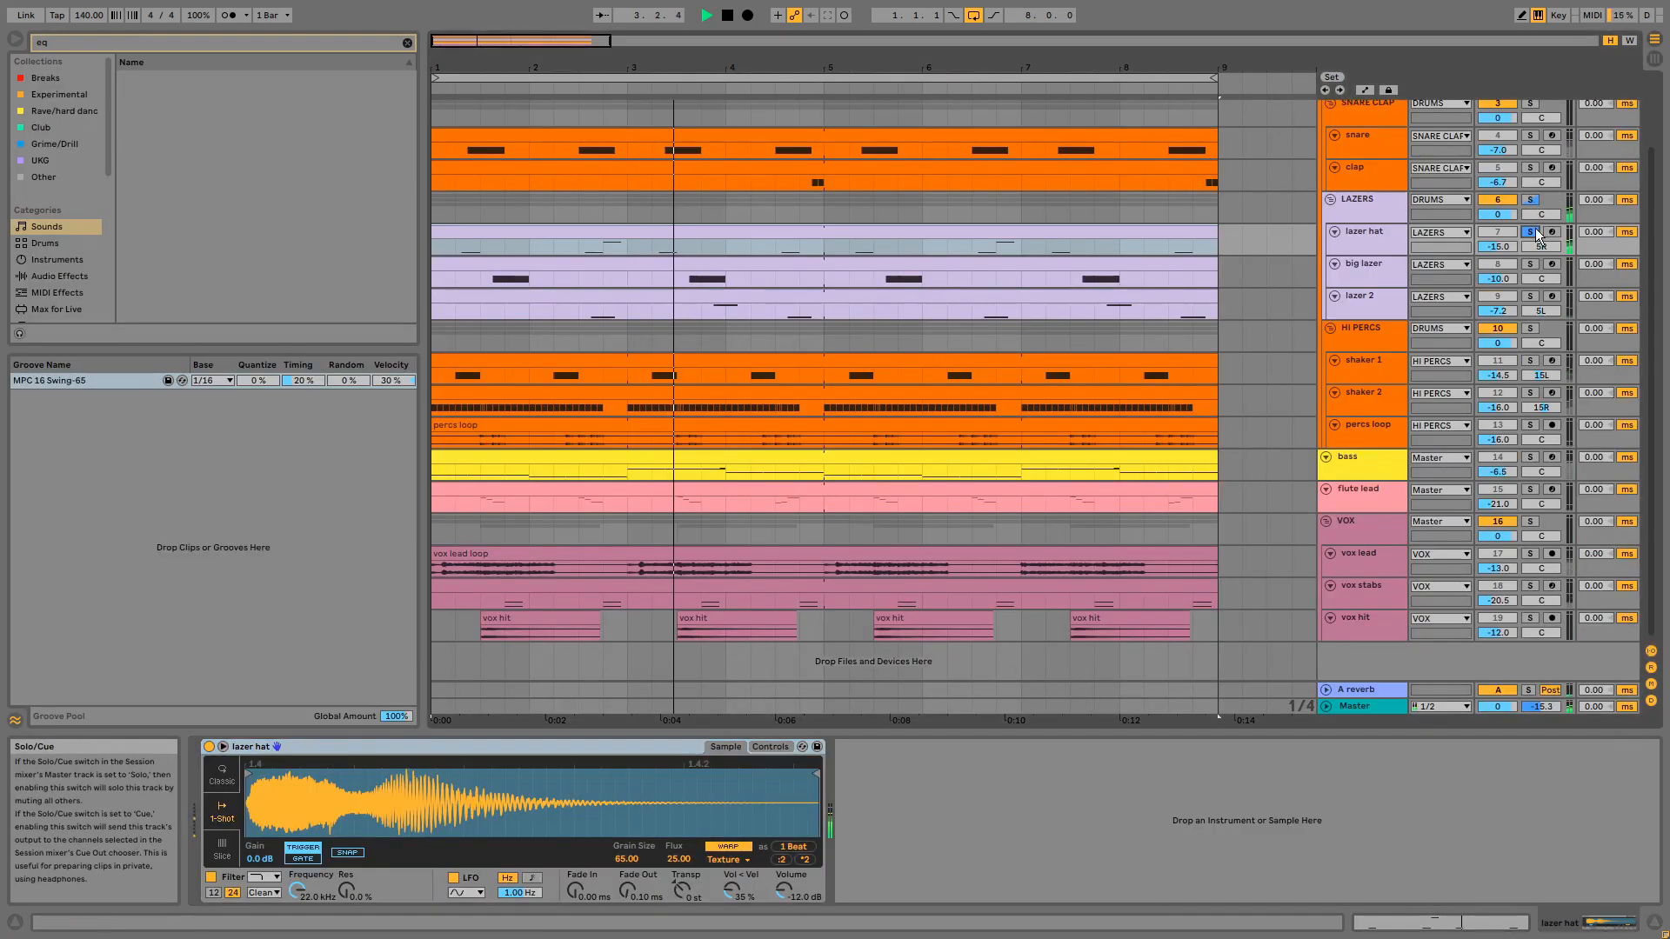
- Examine the lazer hat clip's notes, selecting the C3 note at 2.3.2 and the C4 note at 2.4.1
{"action": "double_click", "coordinate": [605, 230]}
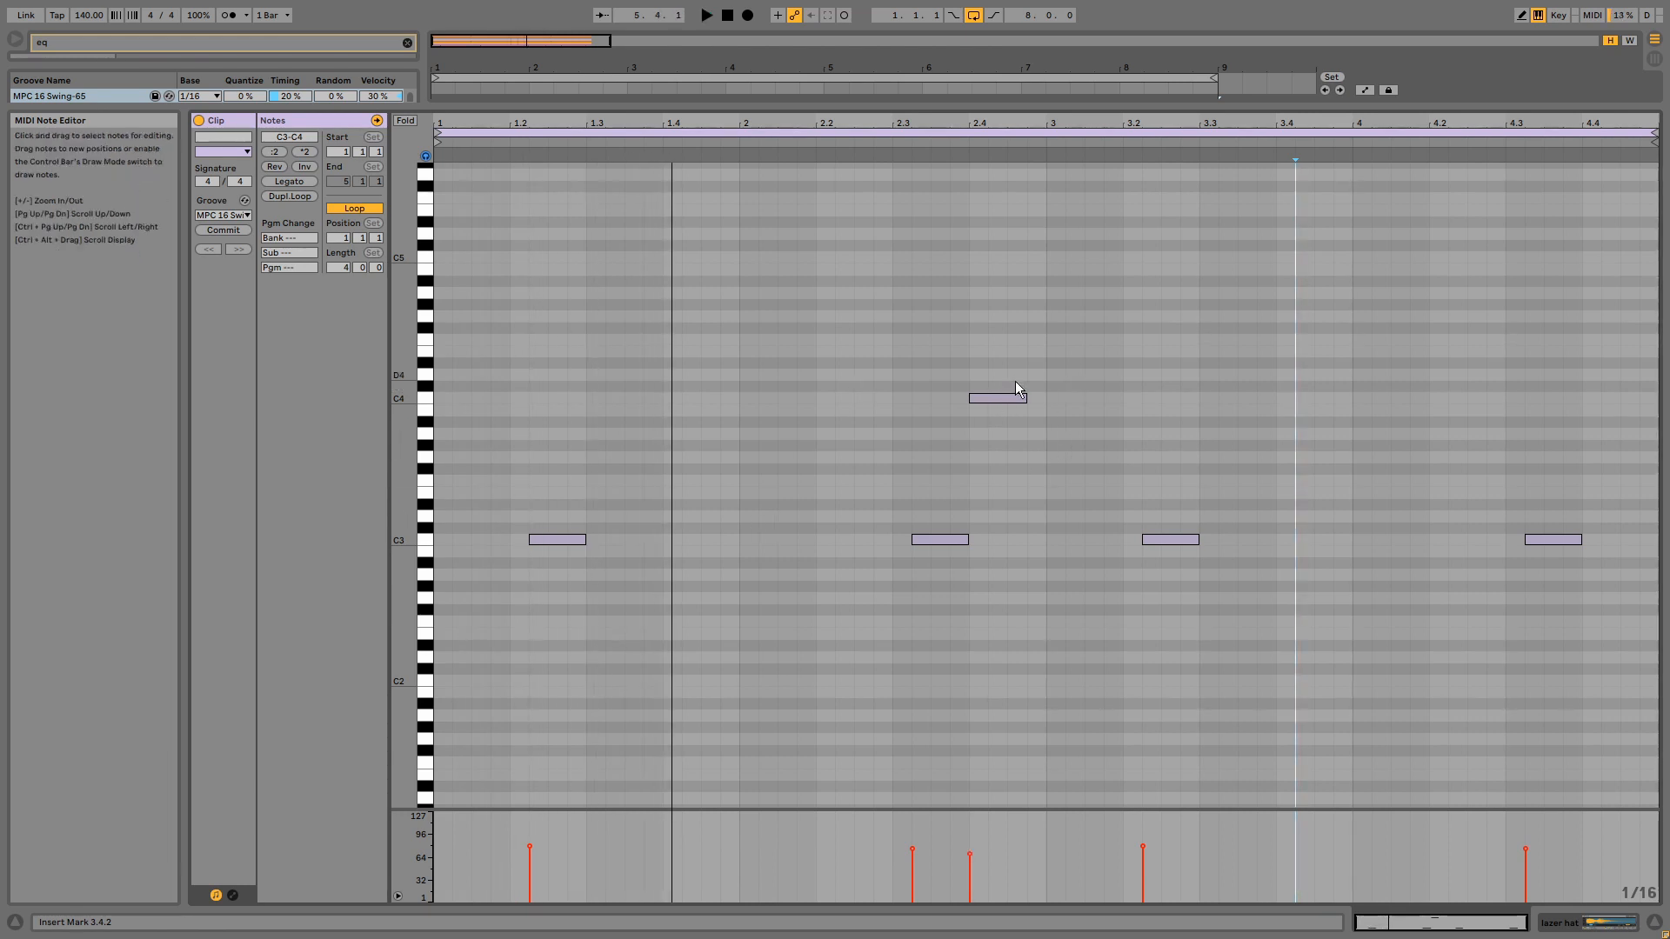
{"action": "left_click", "coordinate": [936, 539]}
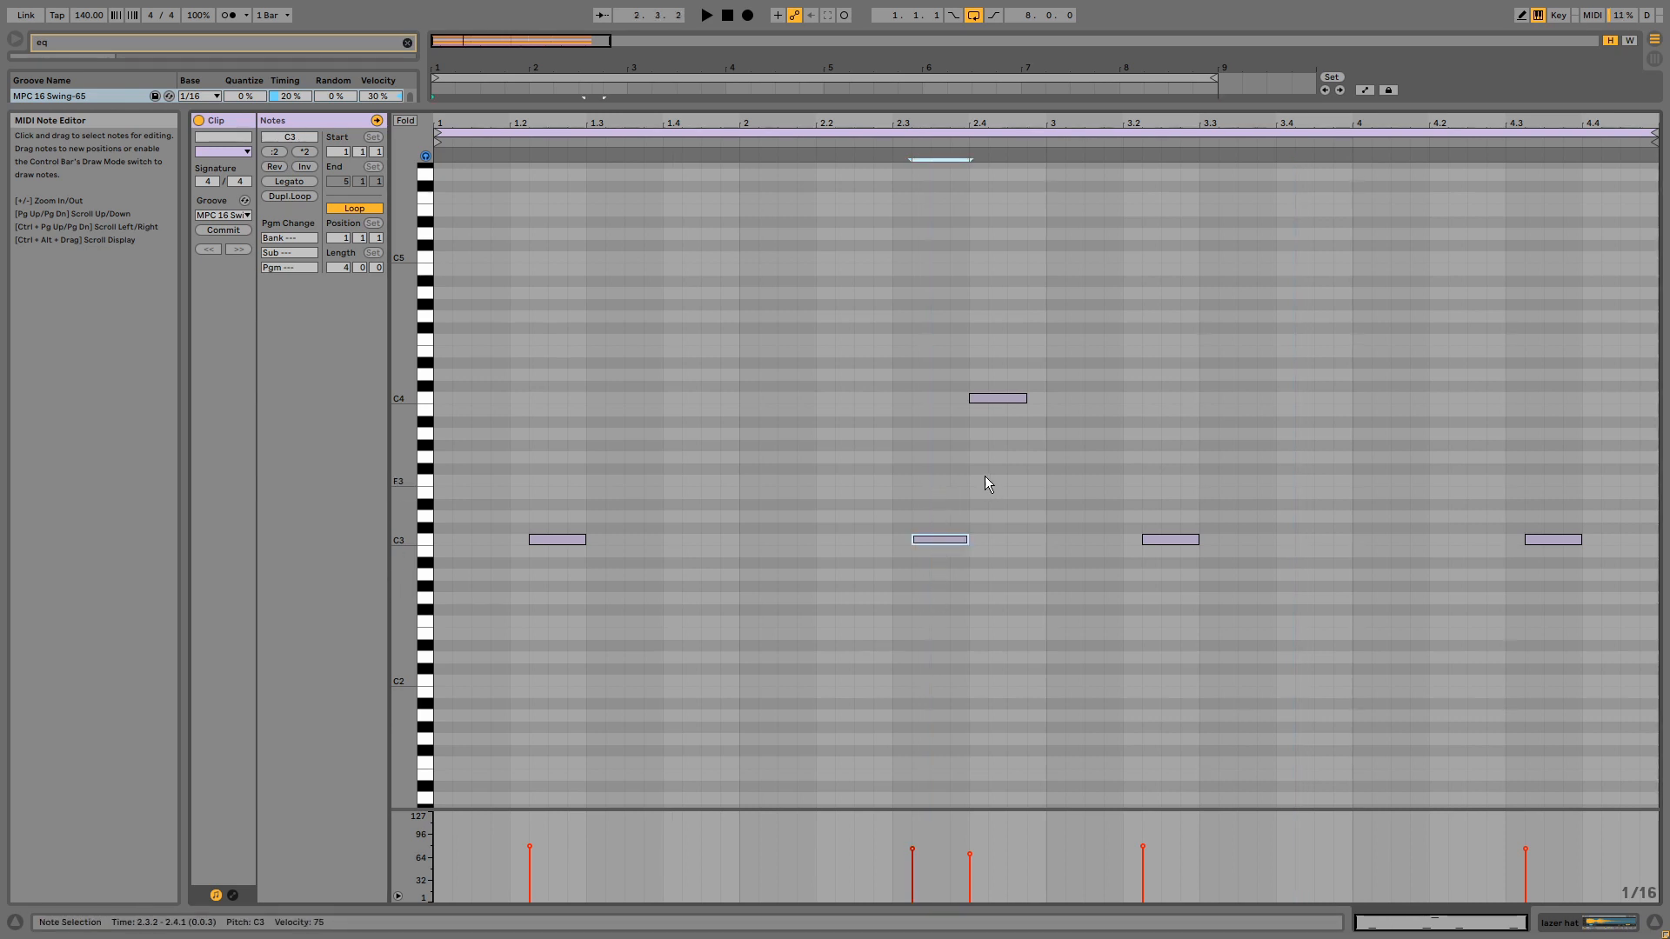
{"action": "left_click", "coordinate": [987, 397]}
{"action": "key", "text": "shift+Tab"}
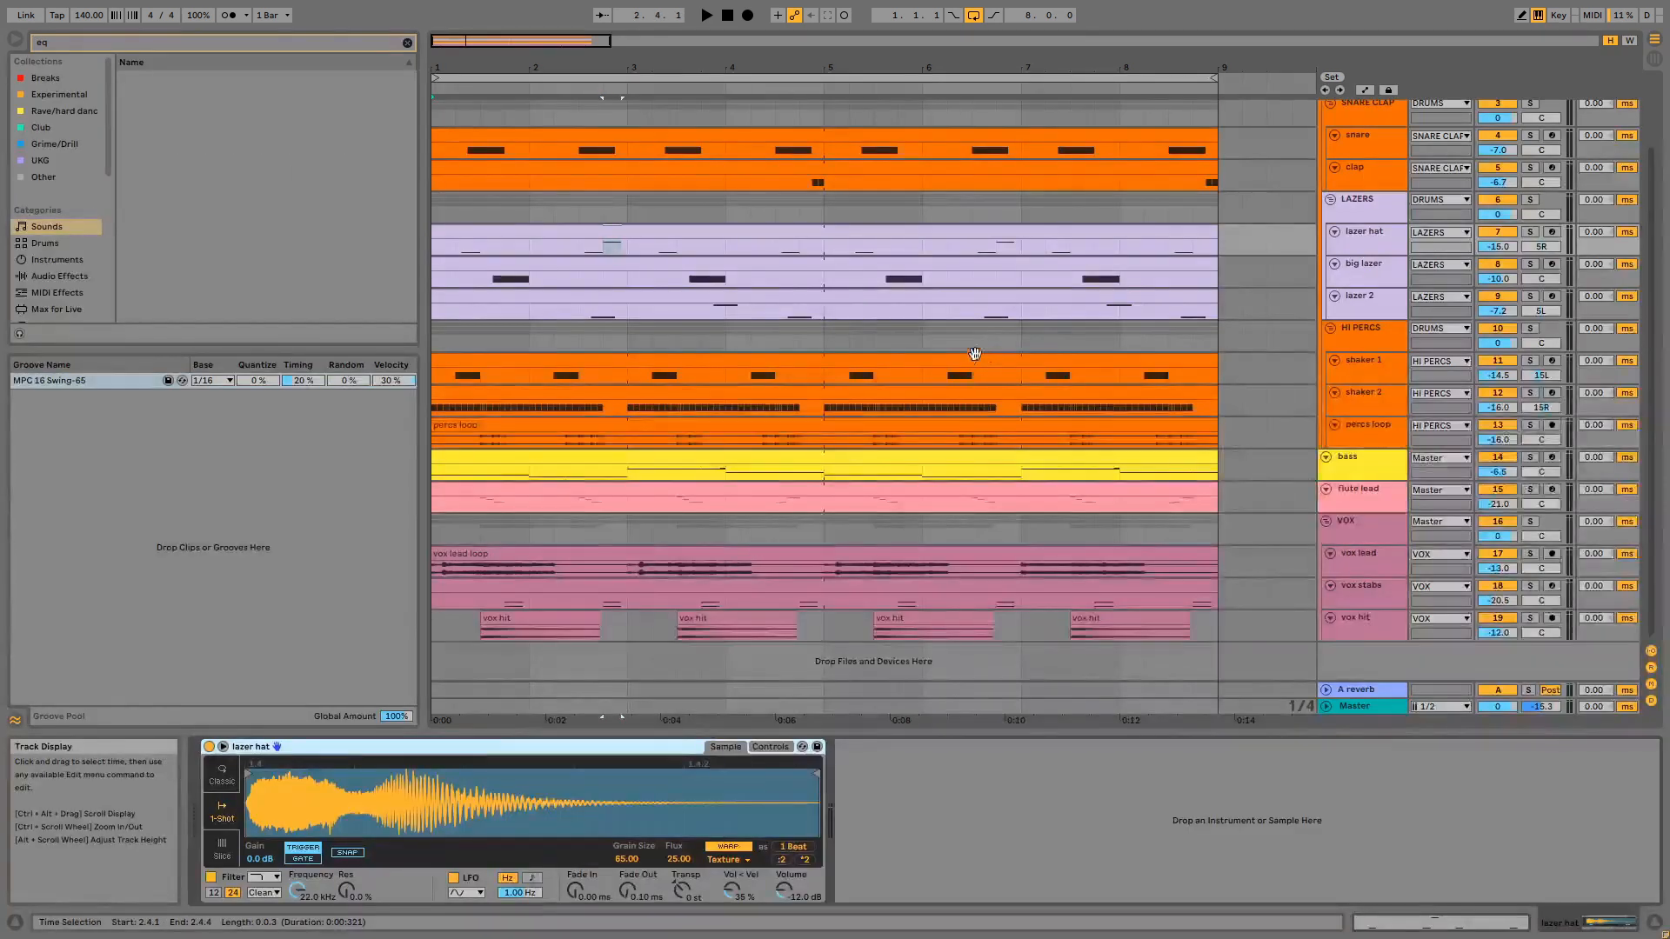
- Examine the lazer 2 clip's notes, selecting the first C3 note and the G3 note
{"action": "double_click", "coordinate": [879, 302]}
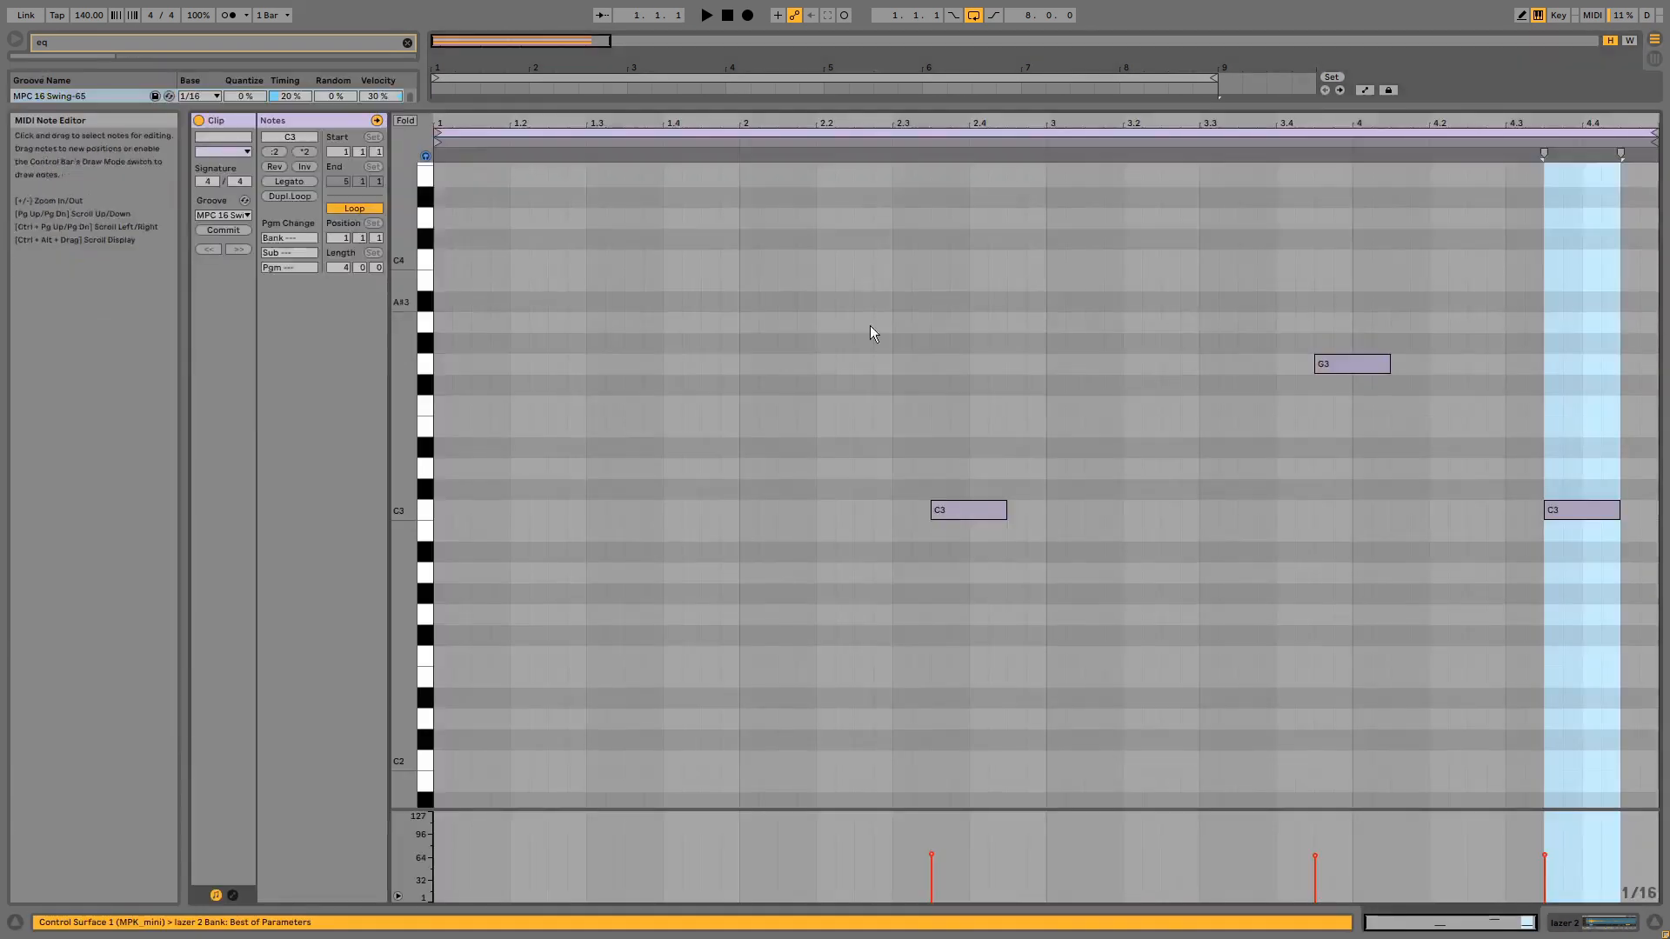
{"action": "left_click_drag", "start_coordinate": [973, 570], "coordinate": [971, 405]}
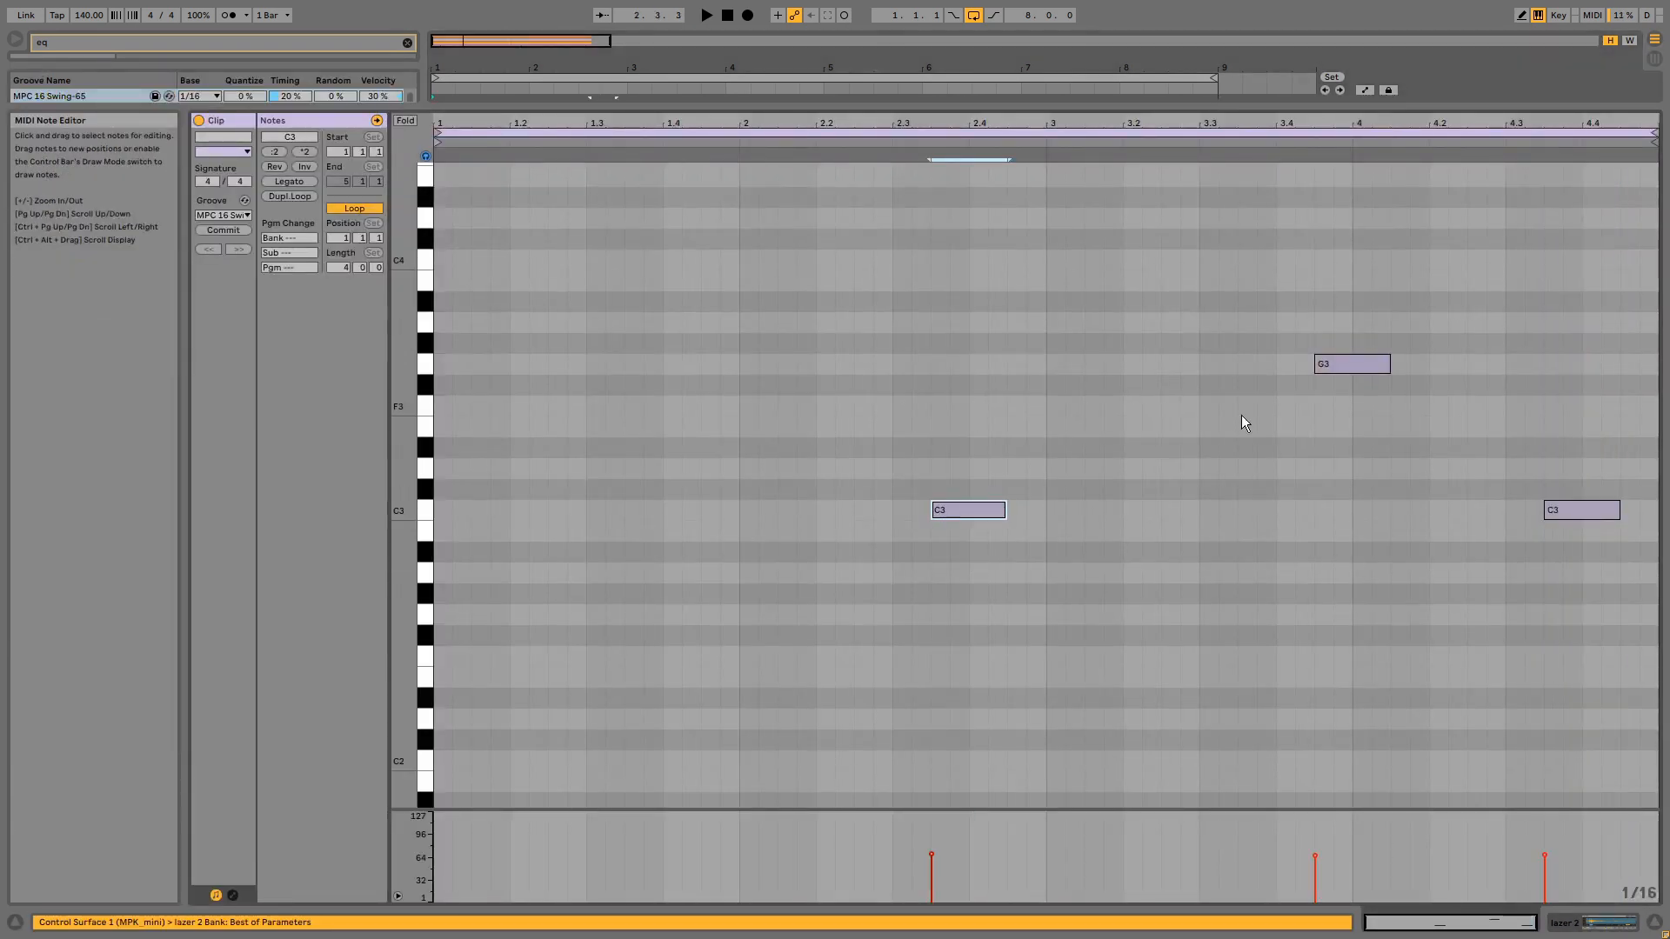
{"action": "left_click_drag", "start_coordinate": [1359, 450], "coordinate": [1323, 228]}
{"action": "key", "text": "shift+Tab"}
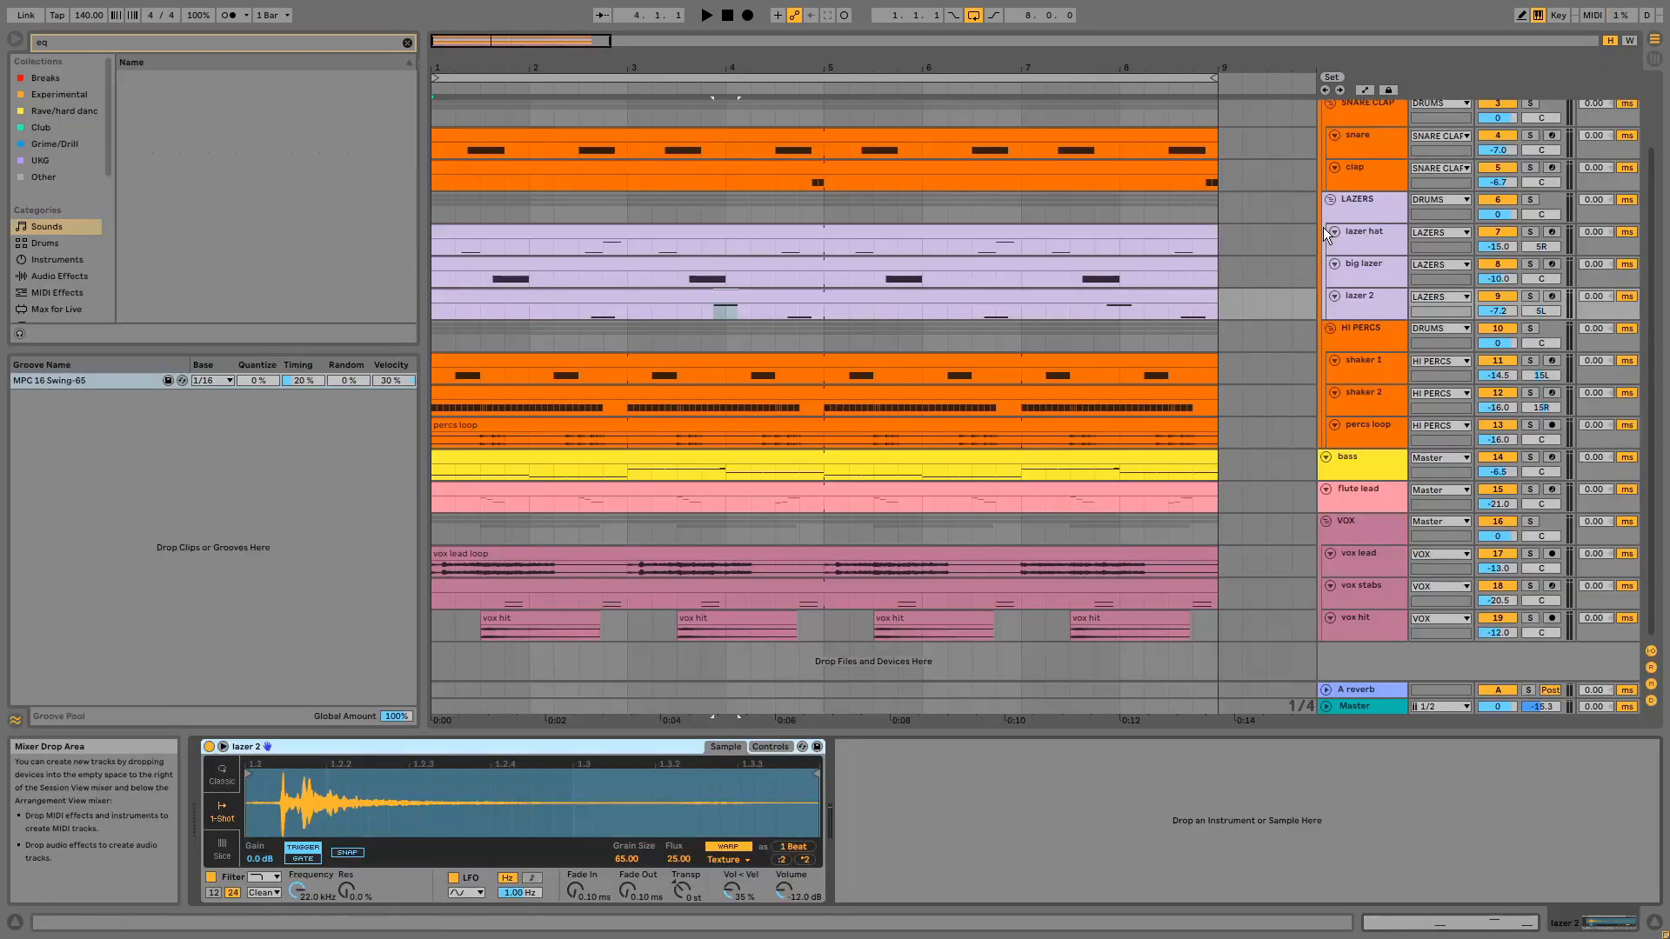
- Solo the big lazer track, play it from just before its first hit and from 3.3.1, and clear the solo
{"action": "left_click", "coordinate": [1531, 264]}
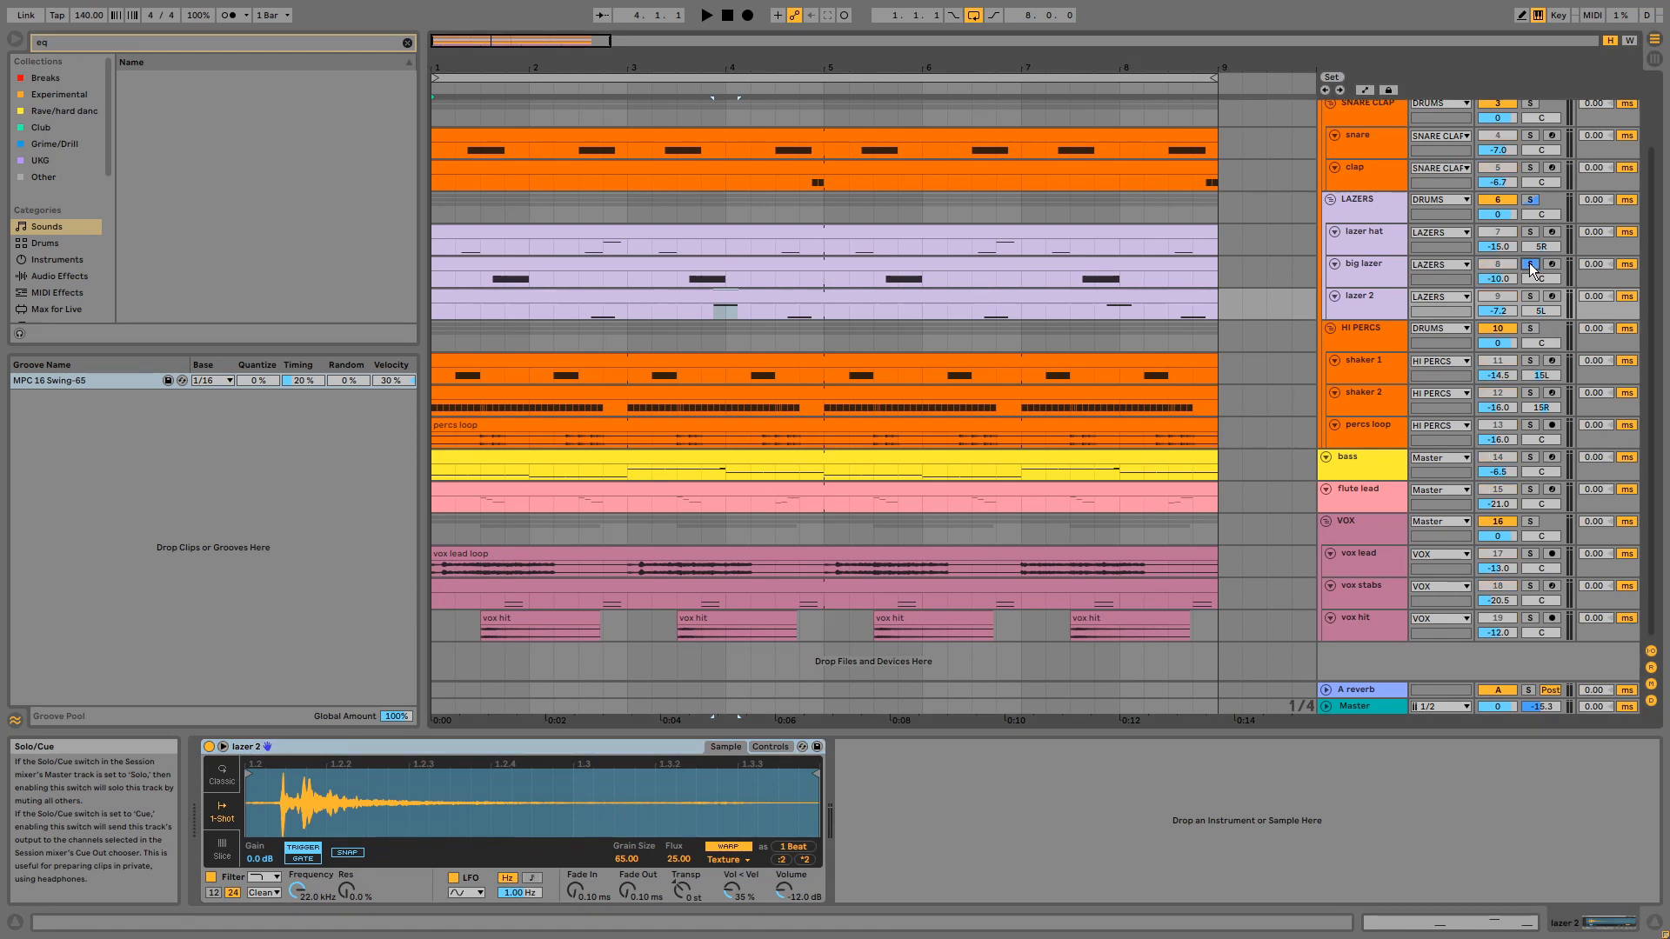
{"action": "left_click", "coordinate": [478, 275]}
{"action": "key", "text": "space"}
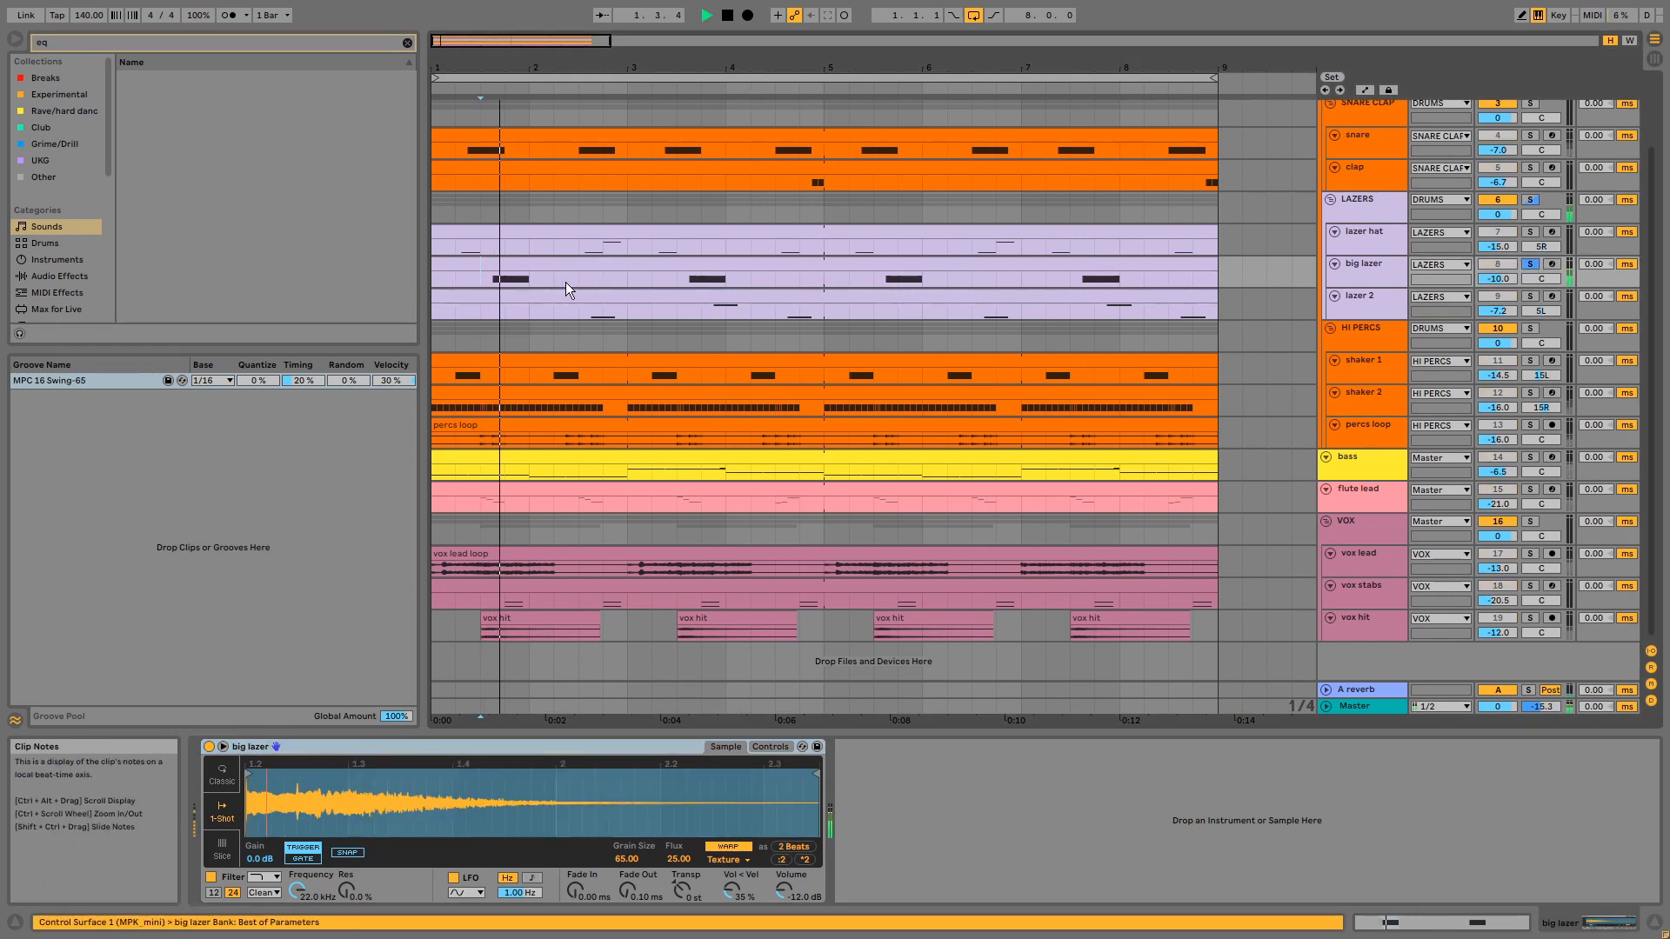
{"action": "left_click", "coordinate": [682, 275]}
{"action": "key", "text": "space"}
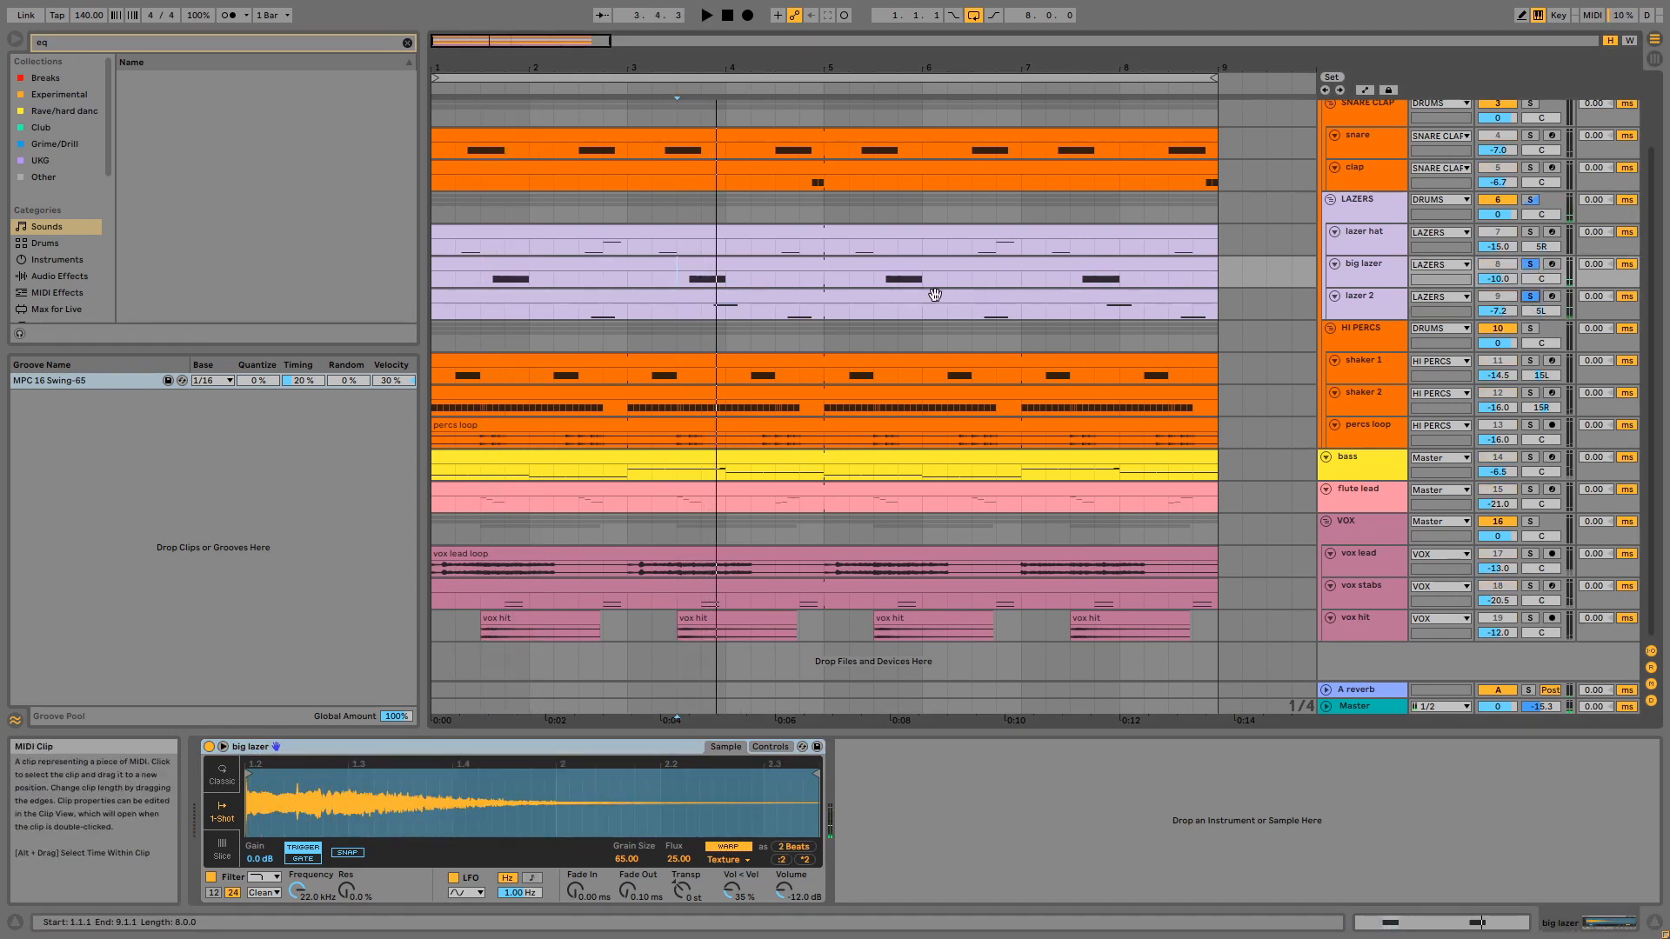
{"action": "left_click", "coordinate": [1528, 264]}
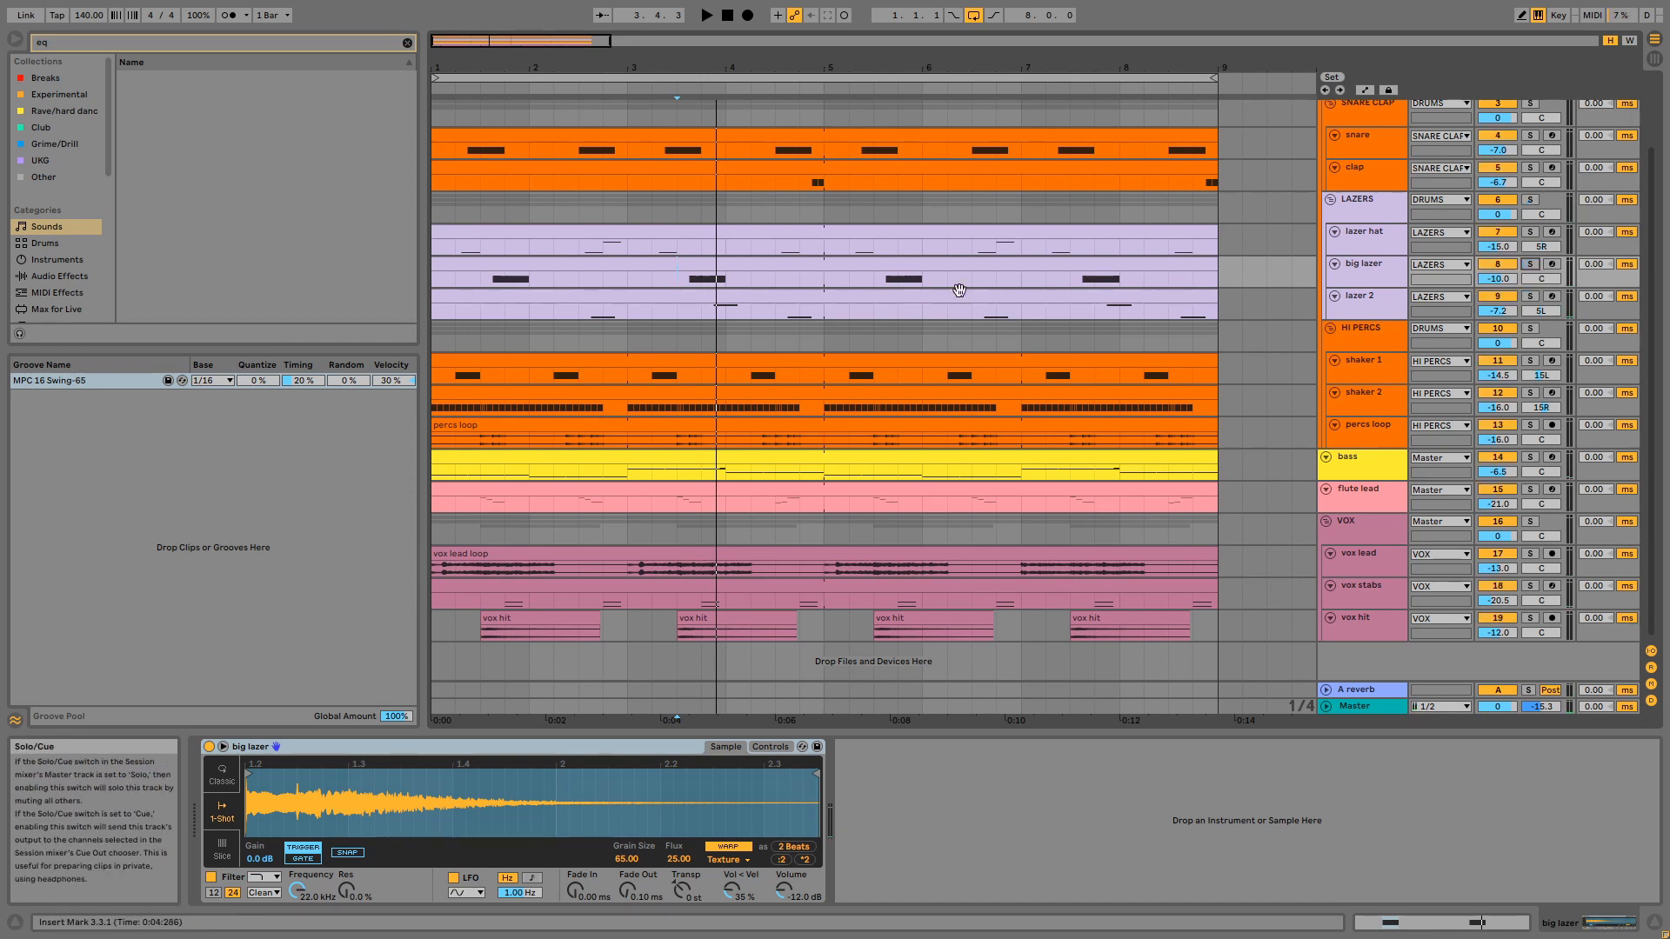
- Solo the lazer 2 track, play it from 2.3.1, clear the solo, and stop playback
{"action": "left_click", "coordinate": [1530, 296]}
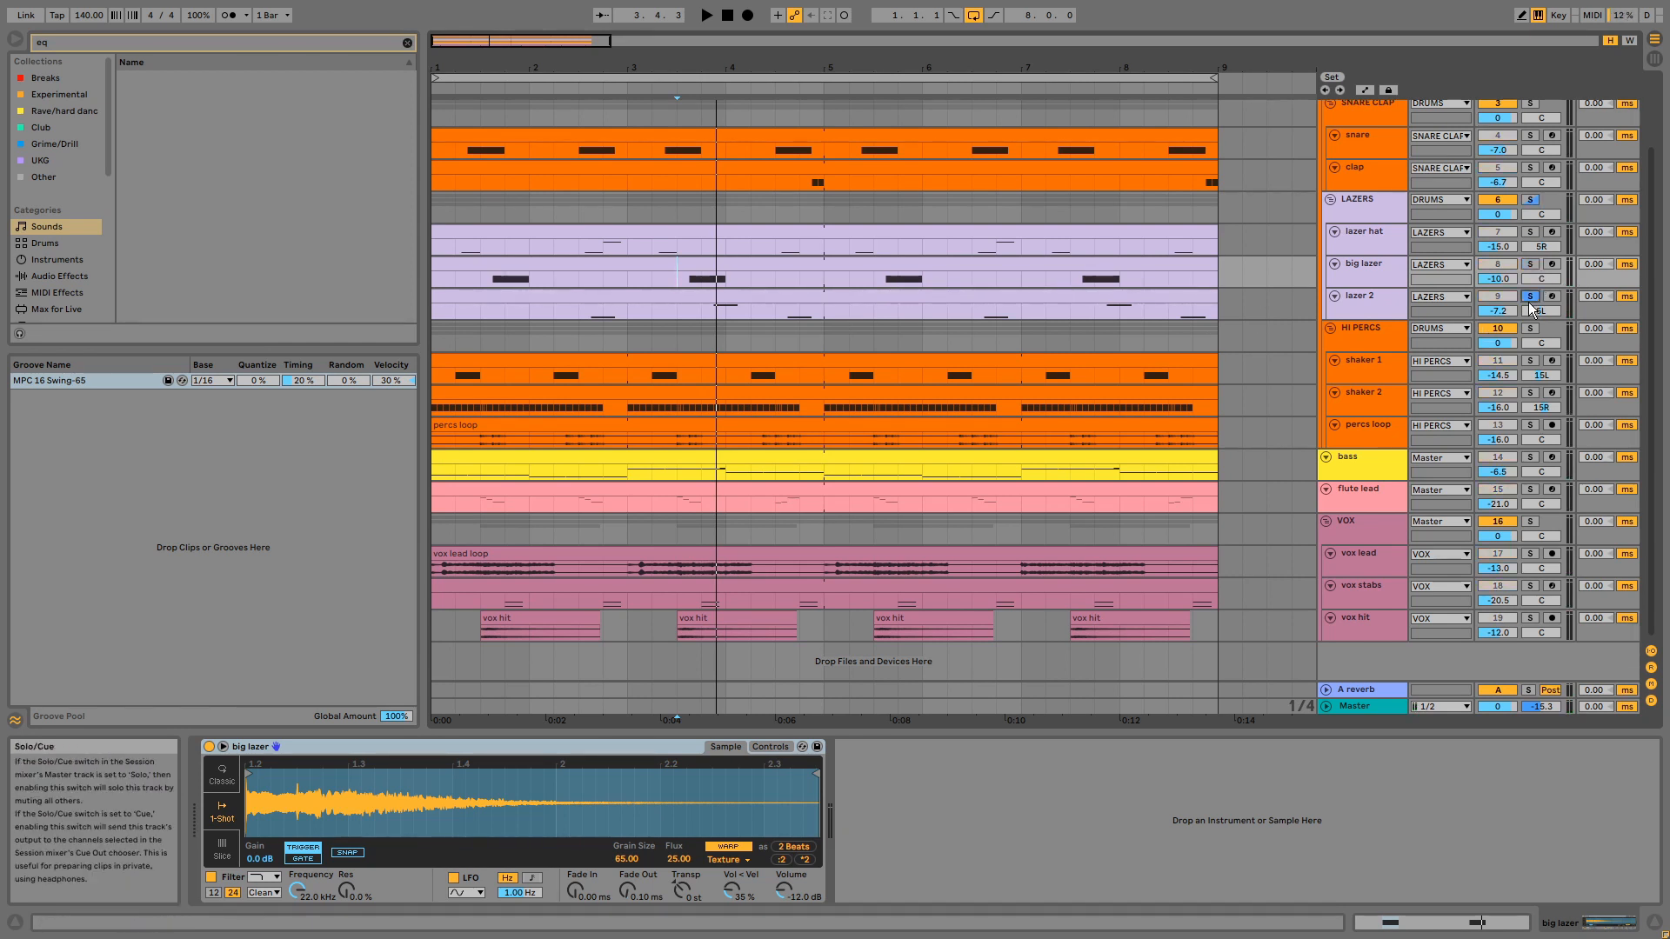
{"action": "left_click", "coordinate": [582, 310]}
{"action": "key", "text": "space"}
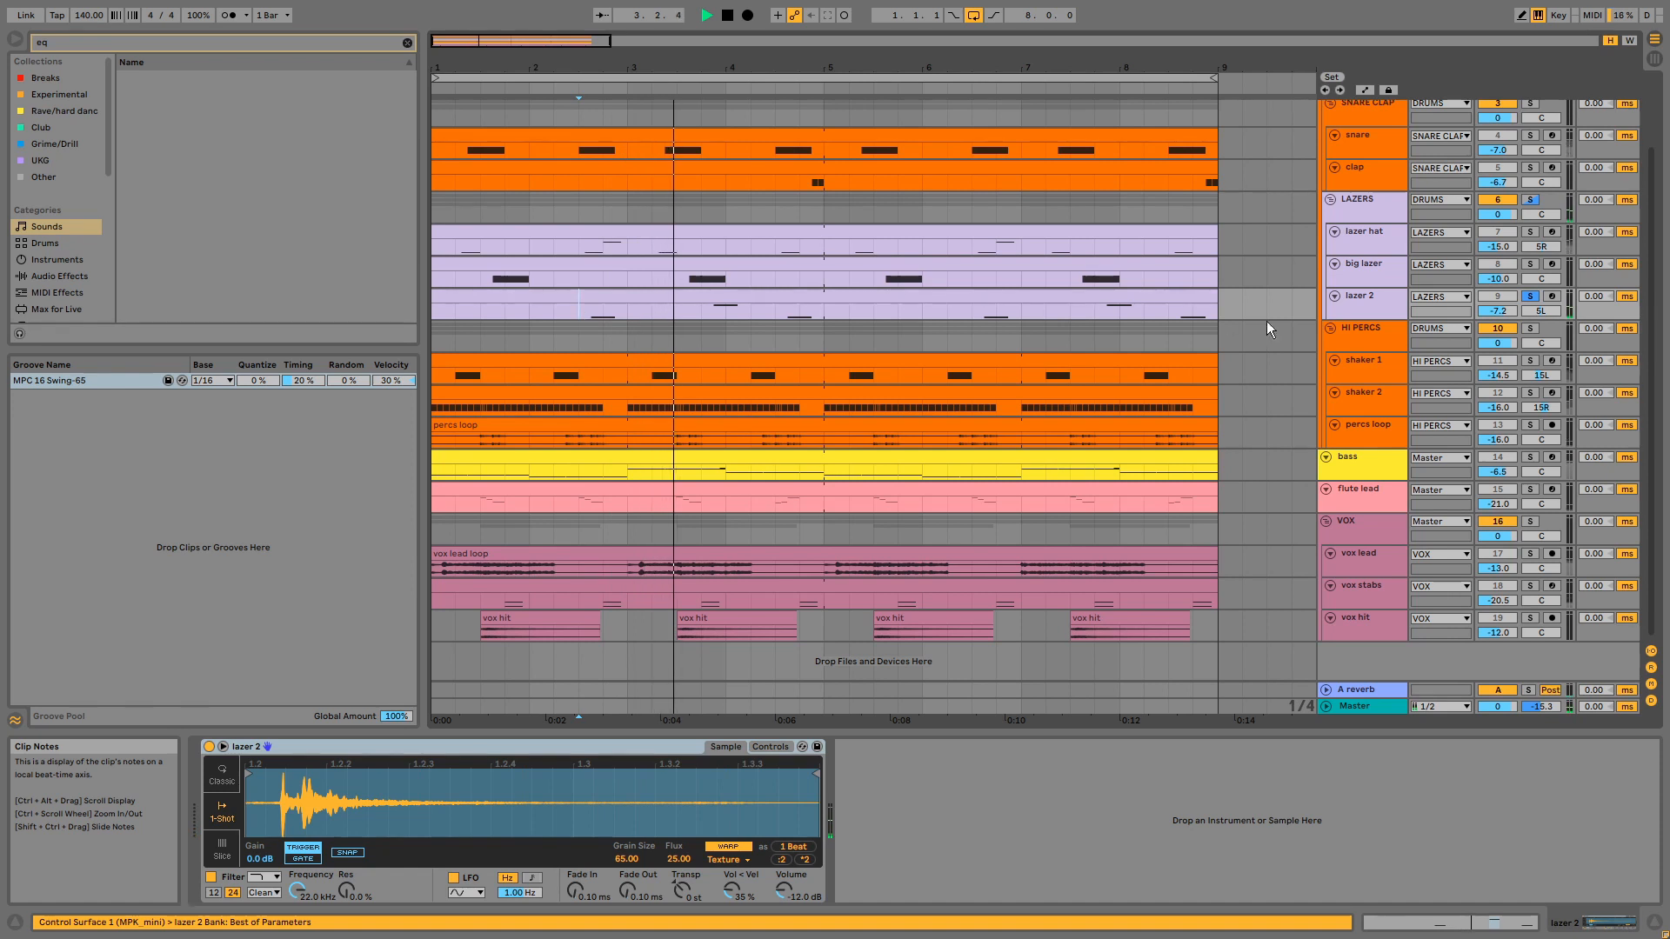
{"action": "left_click", "coordinate": [1530, 297]}
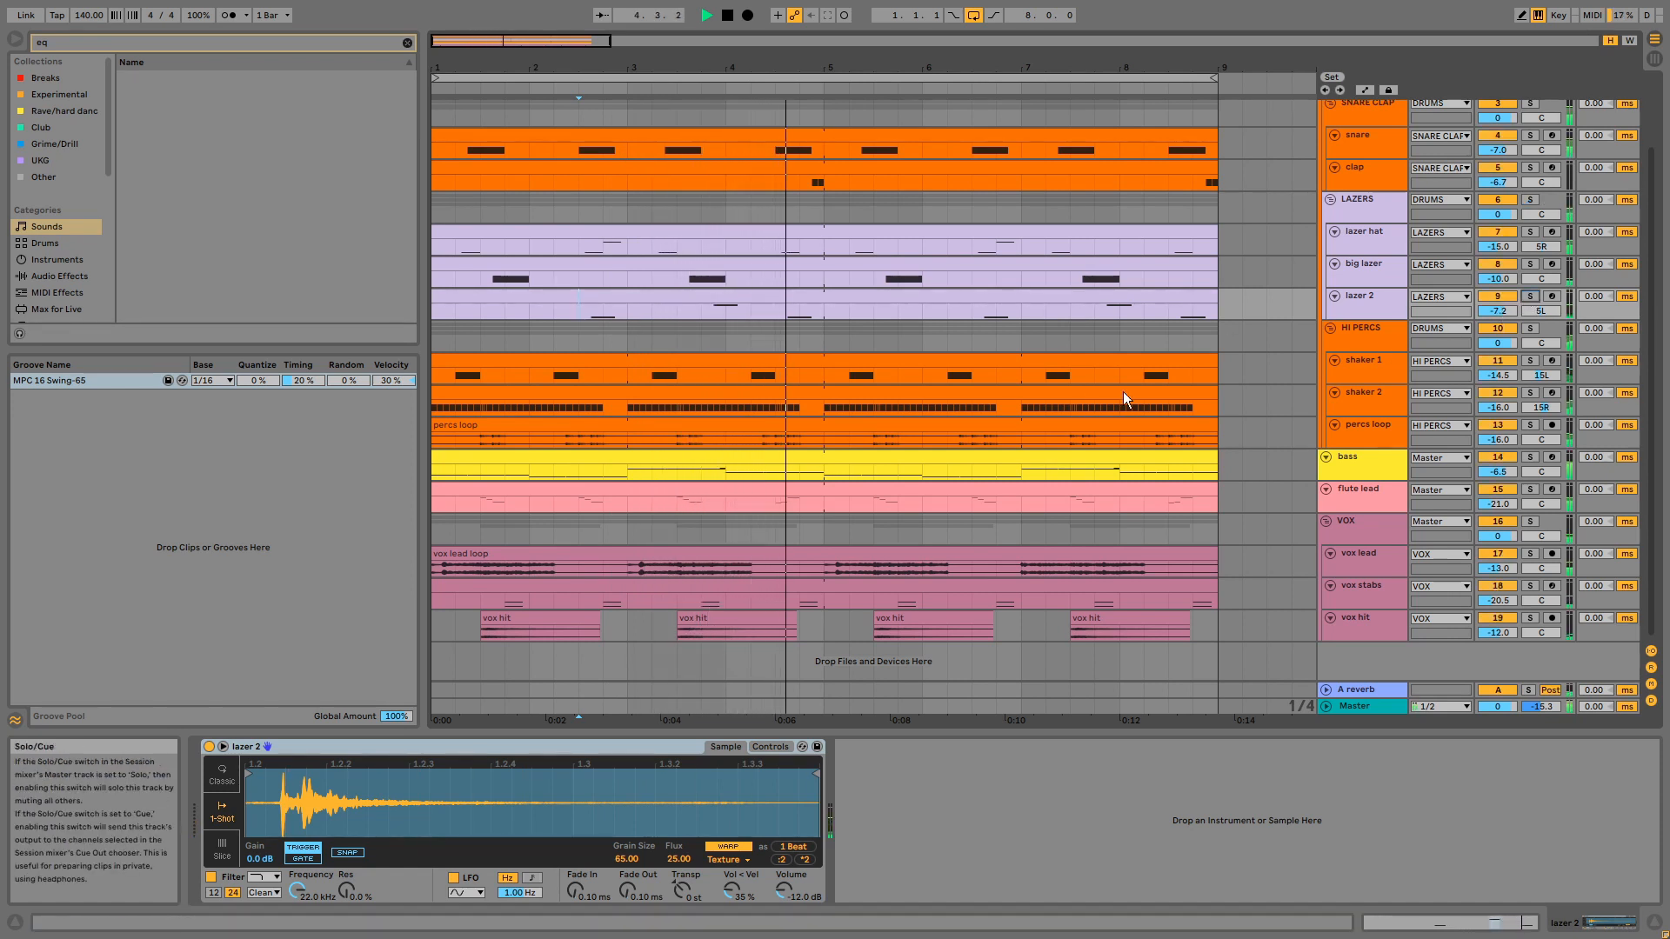
{"action": "key", "text": "space"}
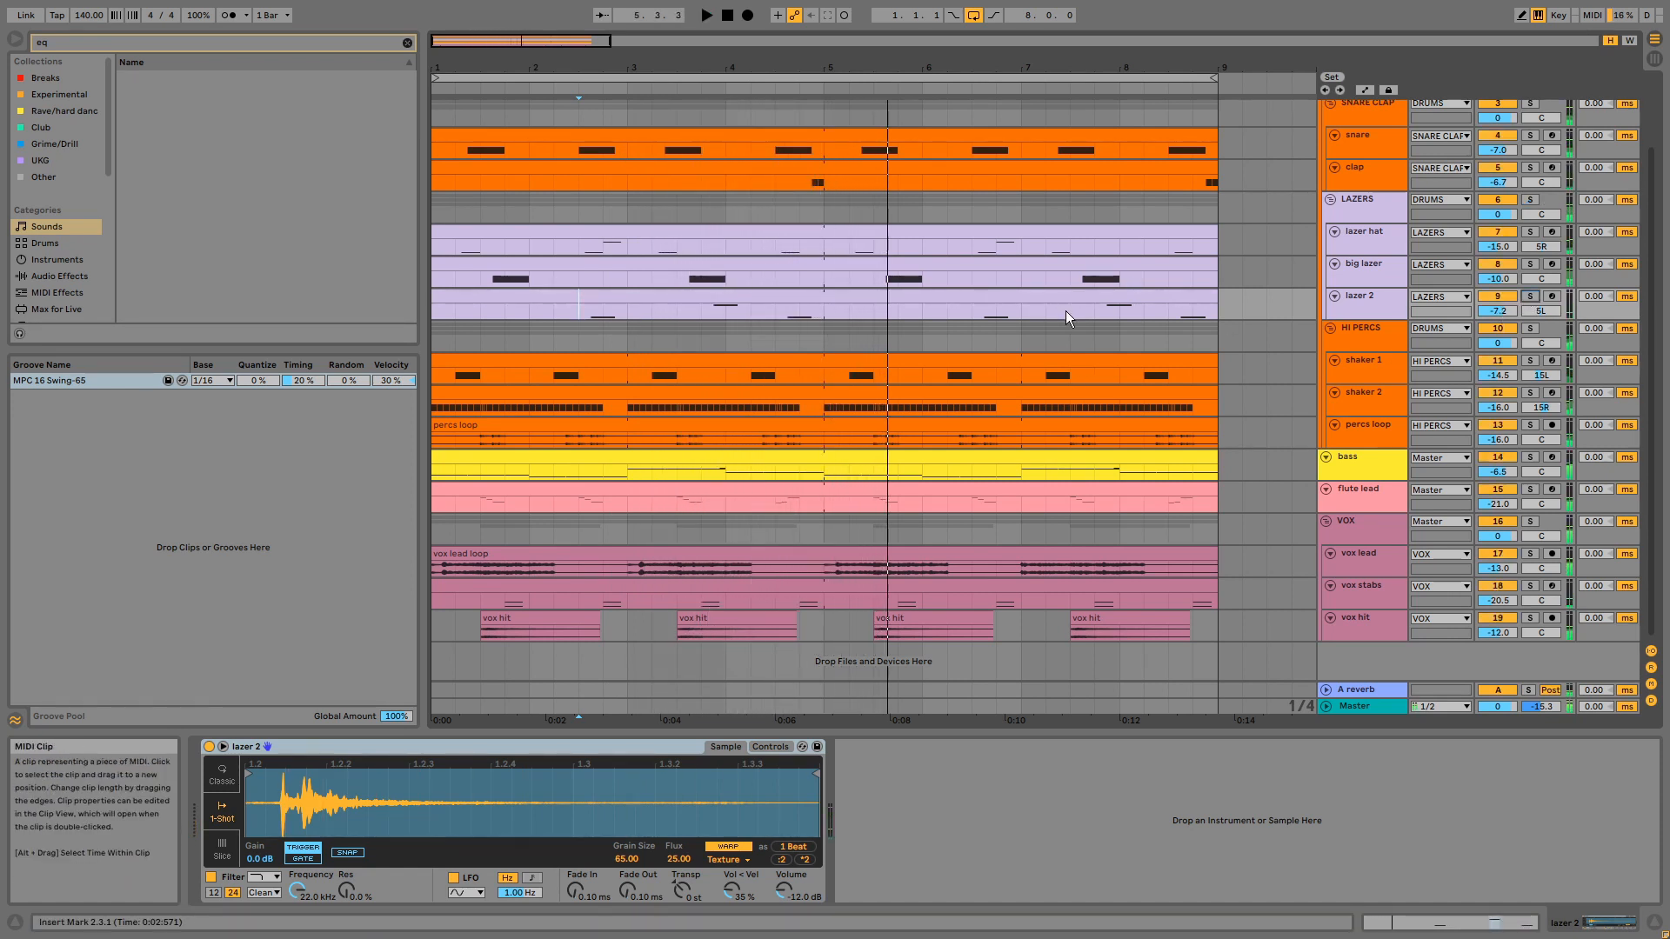
- Solo the HI PERCS group and play it from the start of the shaker 1 clip
{"action": "left_click", "coordinate": [1364, 273]}
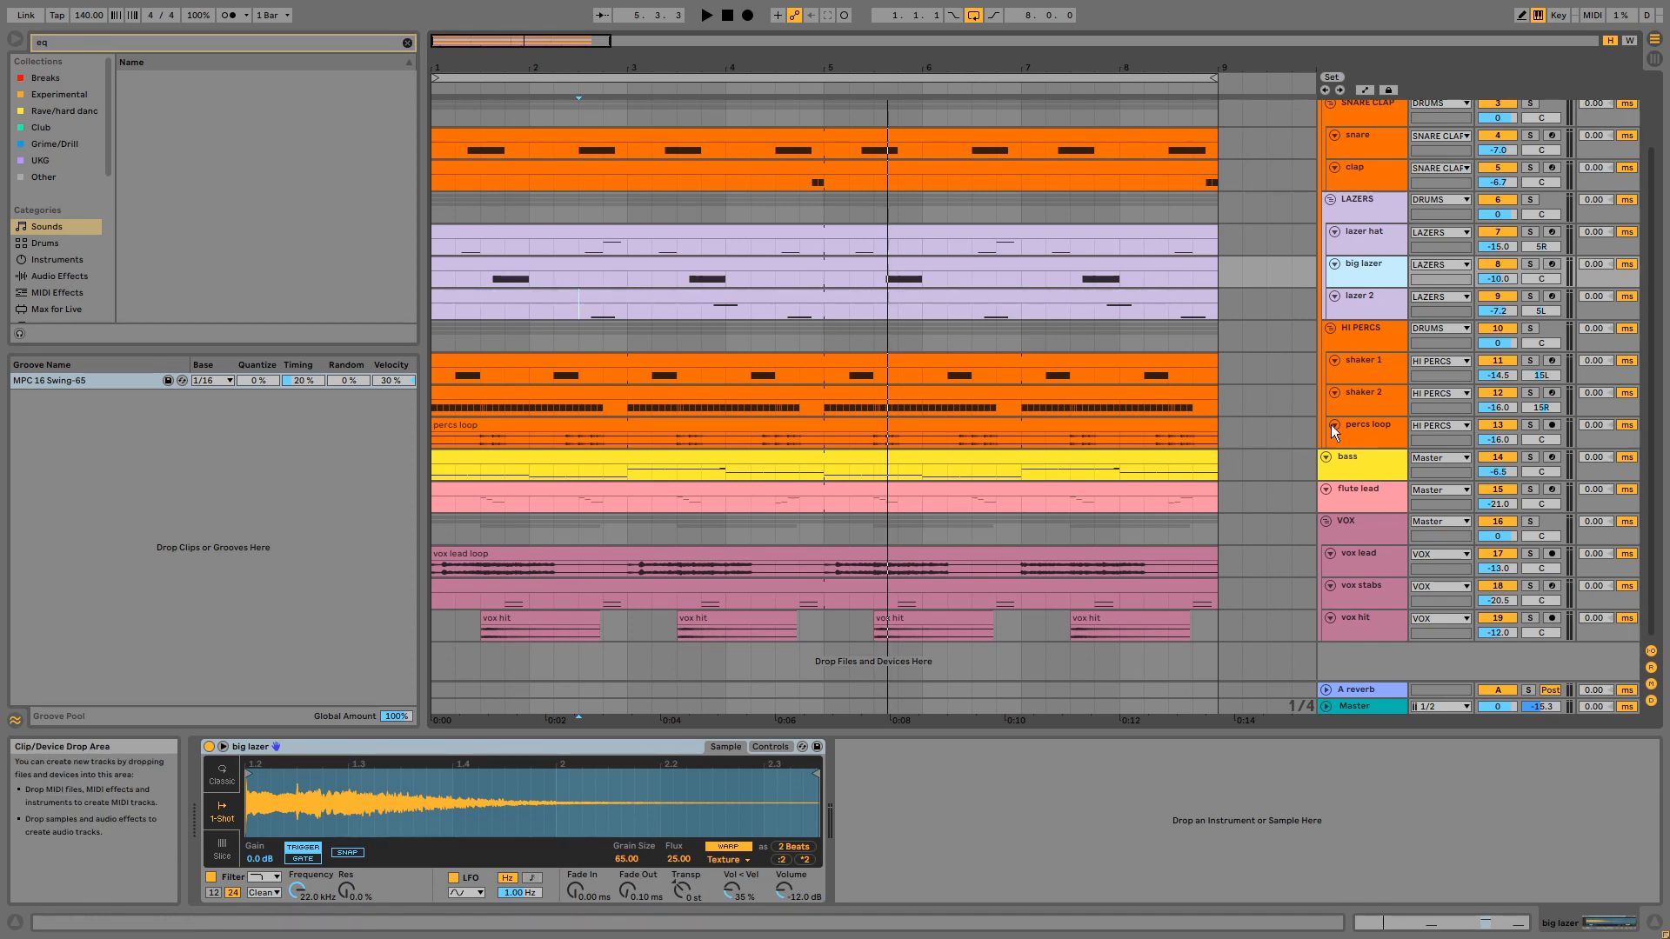
{"action": "left_click", "coordinate": [1531, 328]}
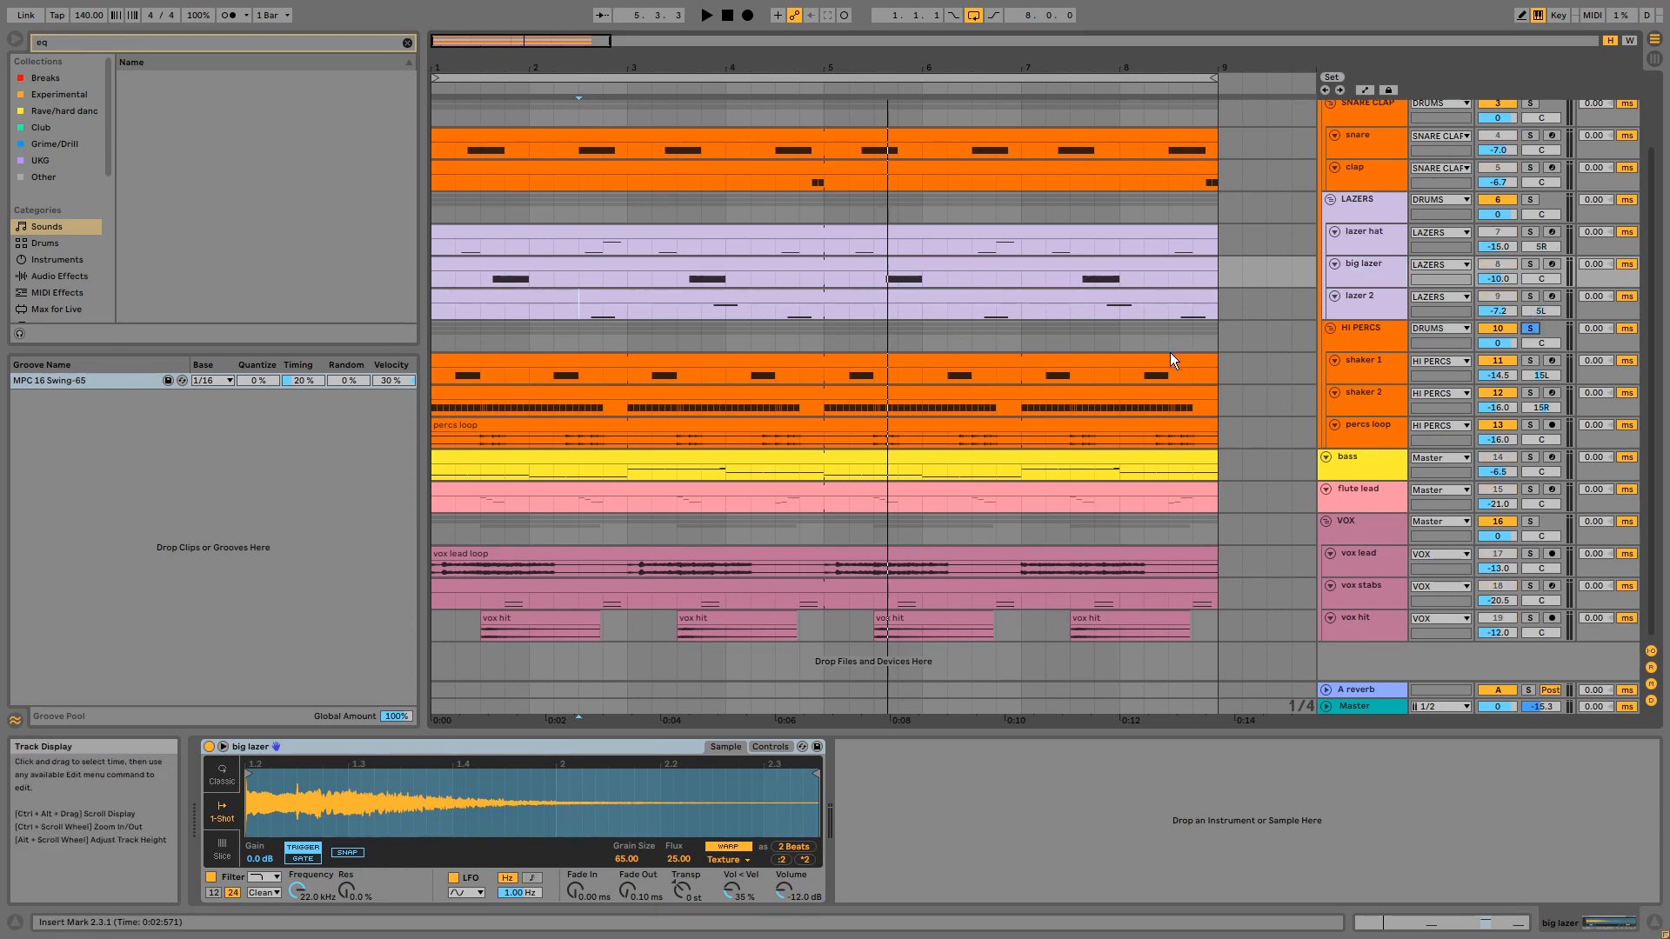
{"action": "left_click", "coordinate": [1169, 359]}
{"action": "key", "text": "space"}
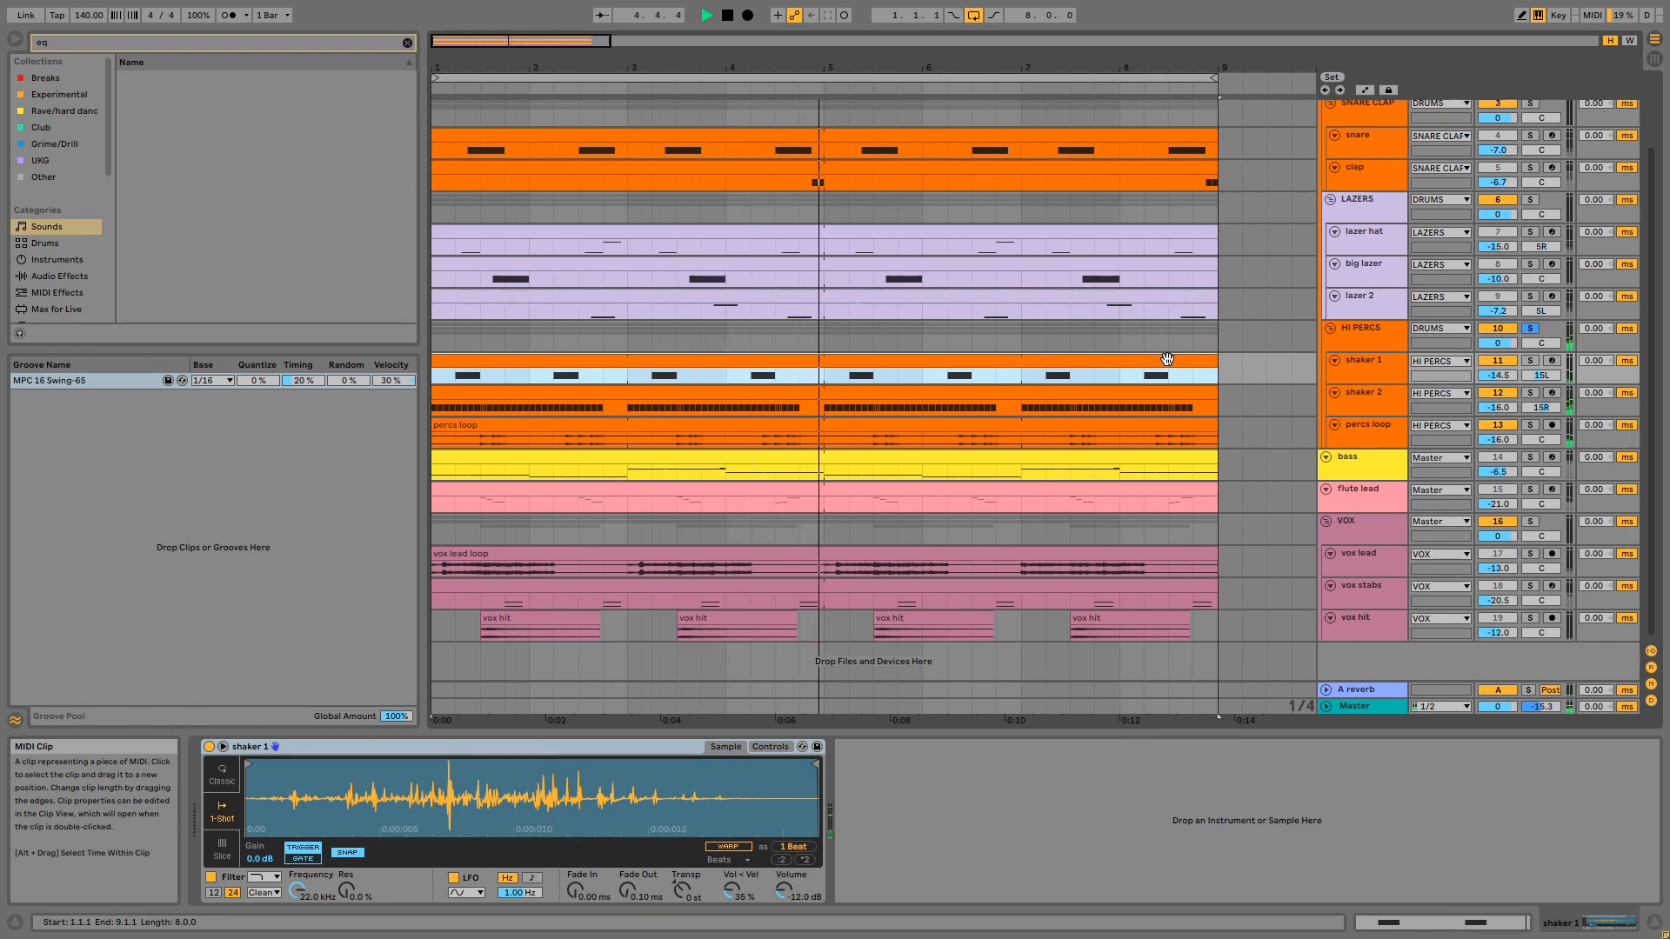
- Examine the MIDI note patterns of the shaker 1 clip and the shaker 2 clip
{"action": "double_click", "coordinate": [1012, 359]}
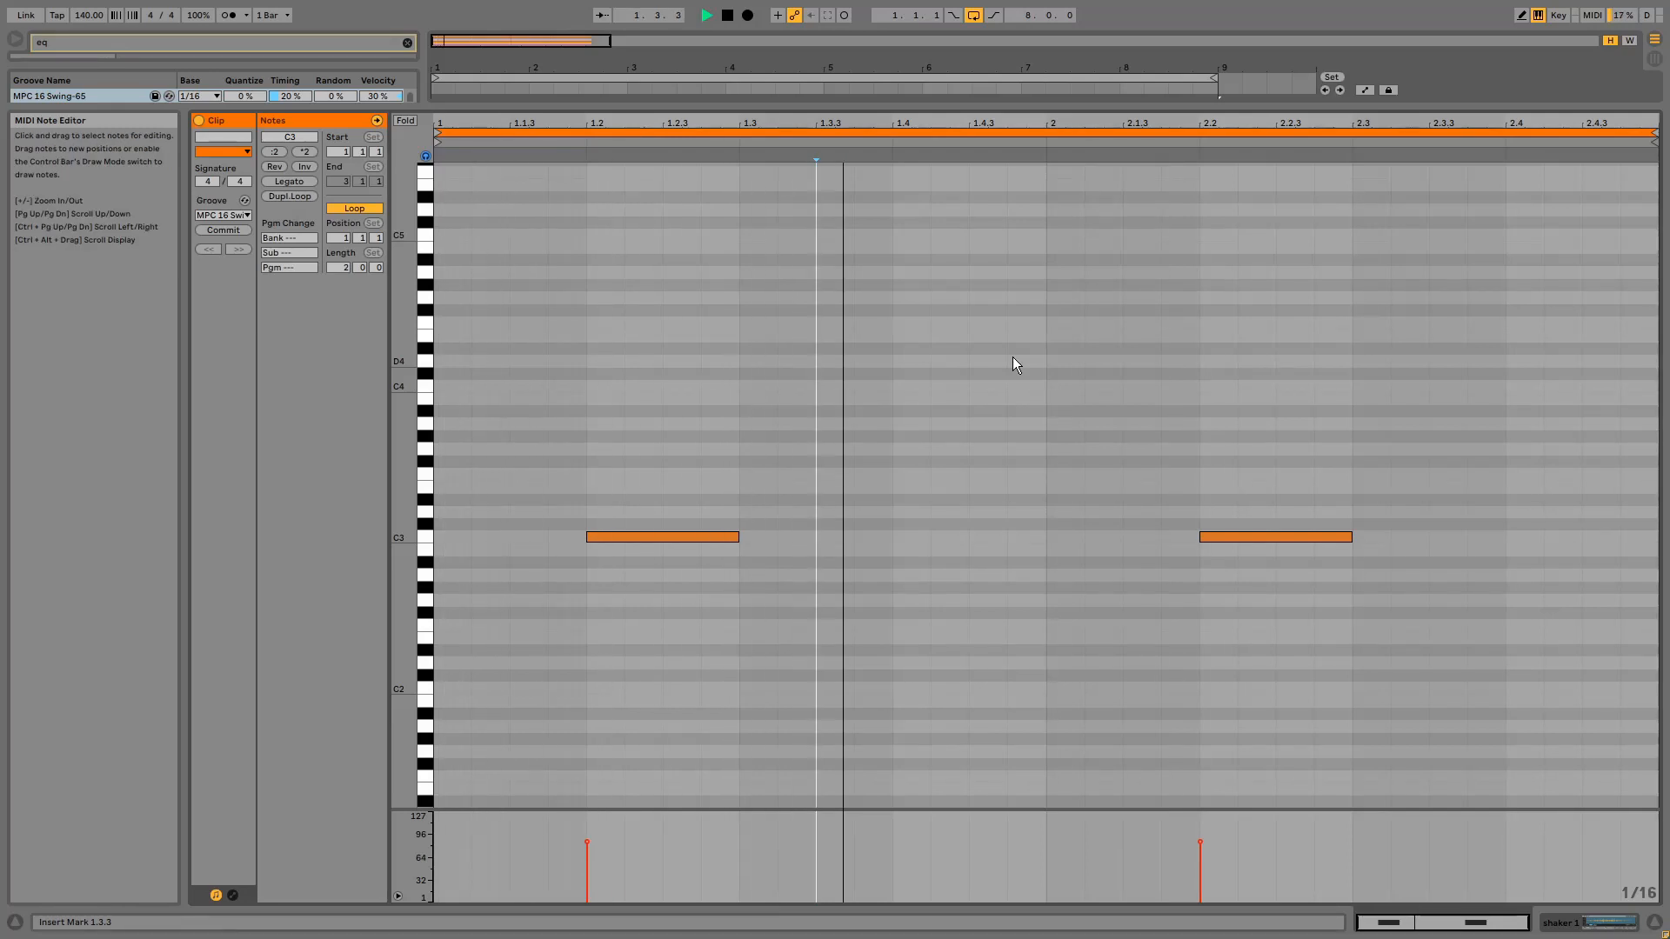
{"action": "key", "text": "shift+Tab"}
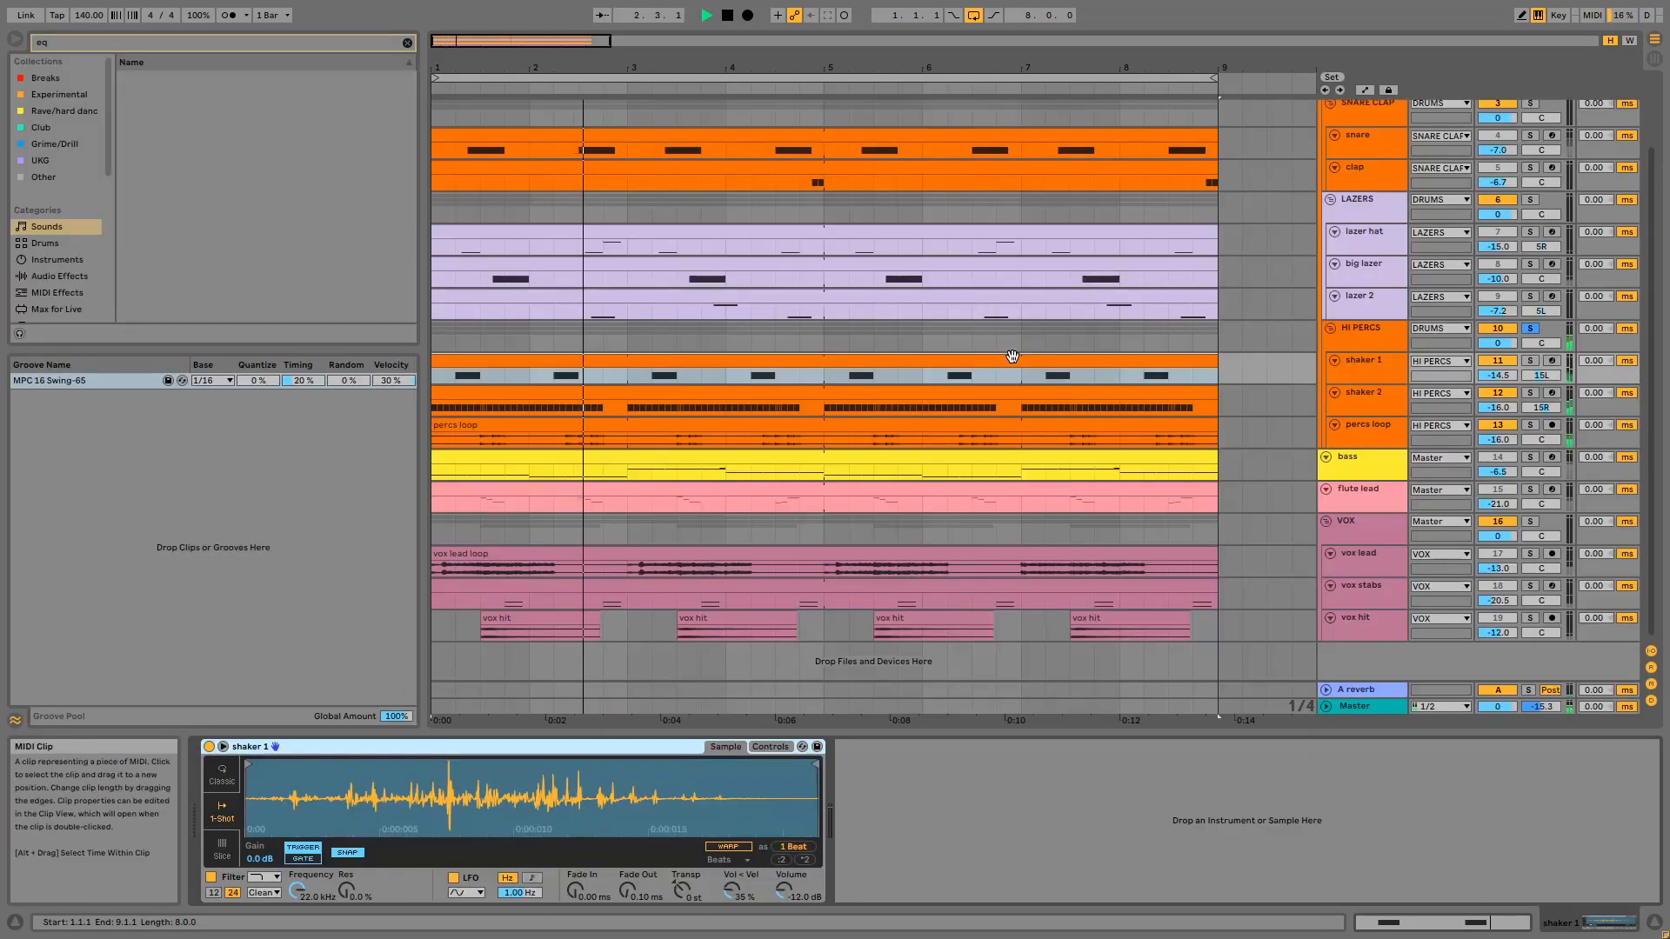
{"action": "double_click", "coordinate": [978, 407]}
{"action": "key", "text": "shift+Tab"}
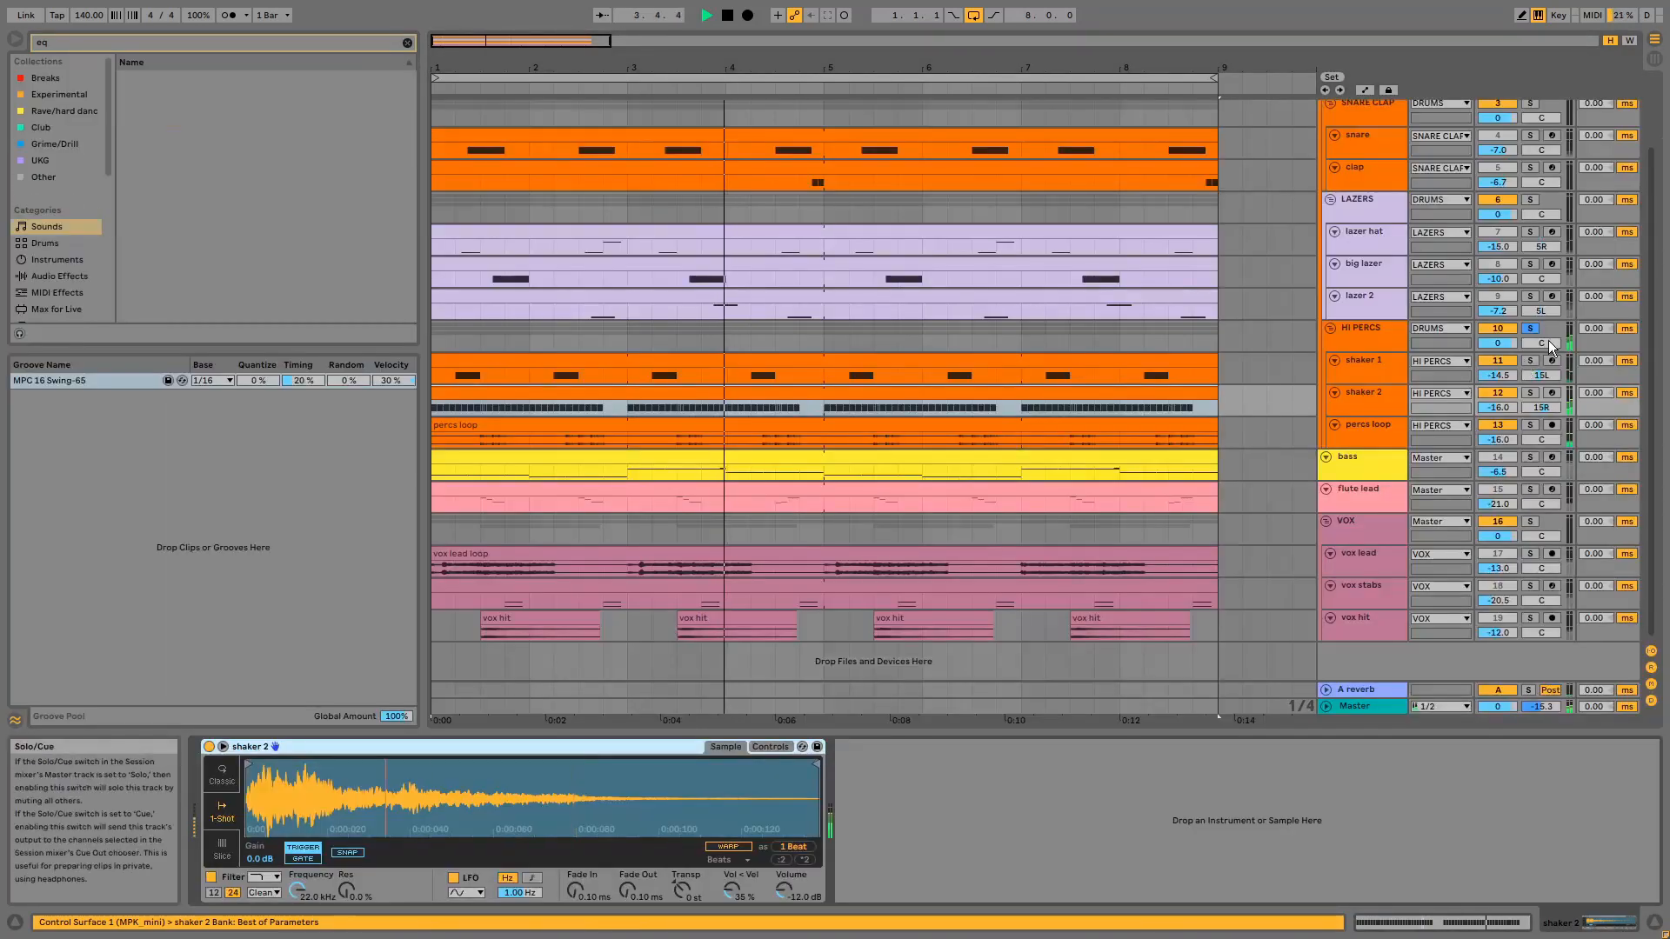
{"action": "double_click", "coordinate": [1073, 395]}
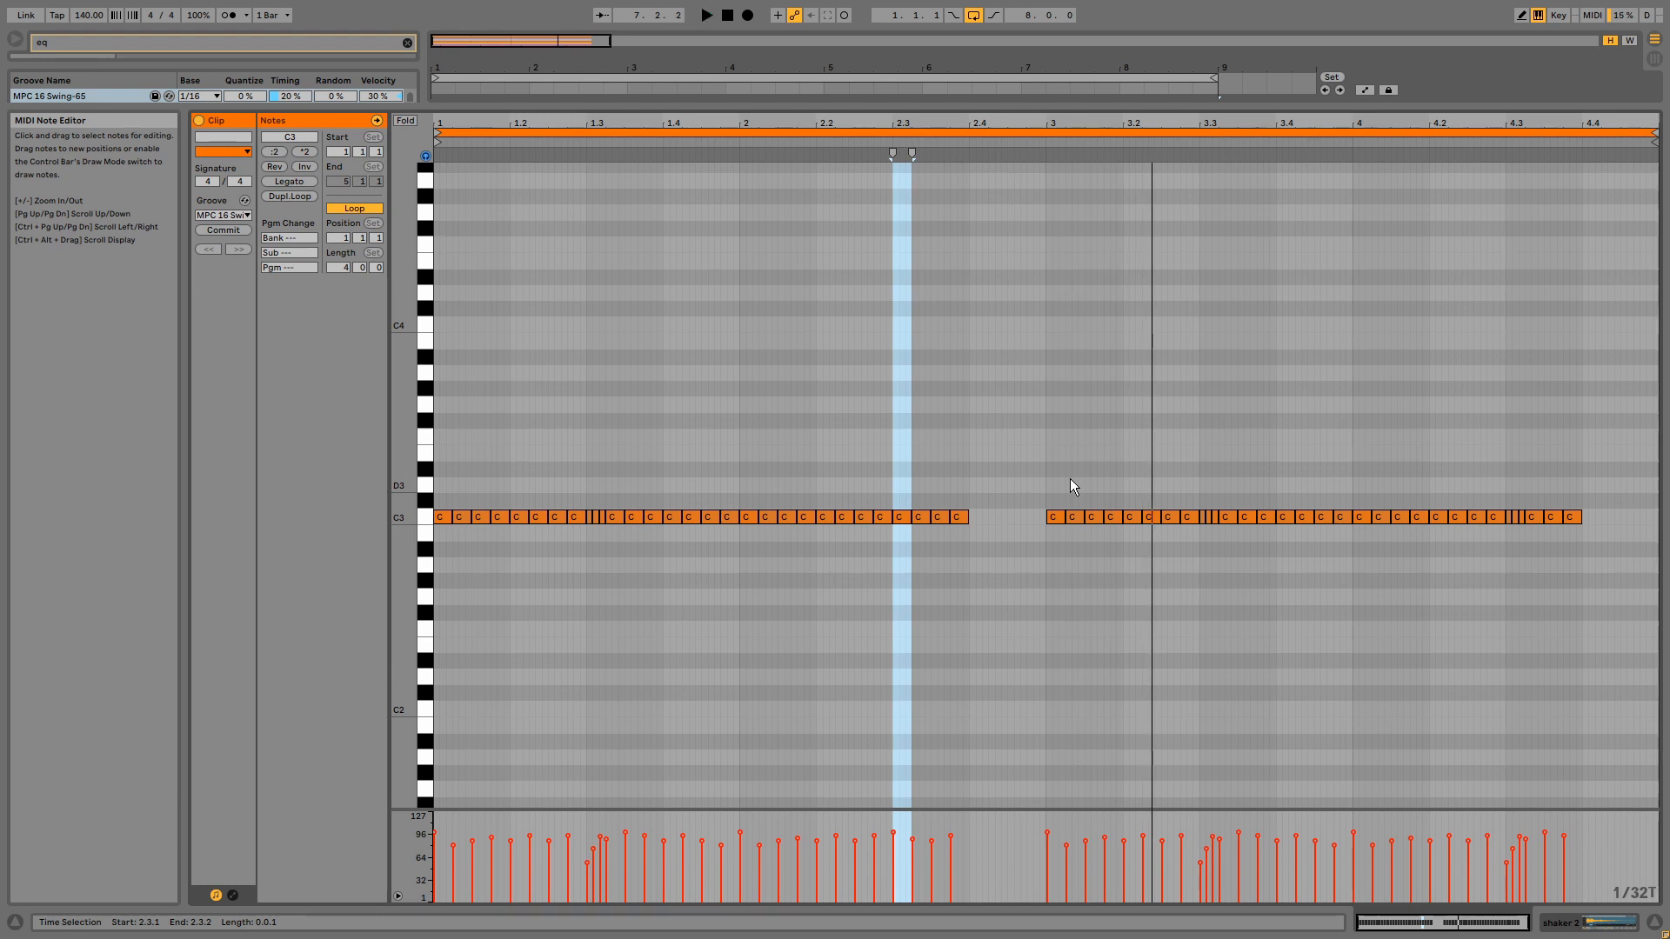
- Return to the arrangement and examine the samplers and stereo panning of the shaker 1 and shaker 2 tracks
{"action": "key", "text": "shift+Tab"}
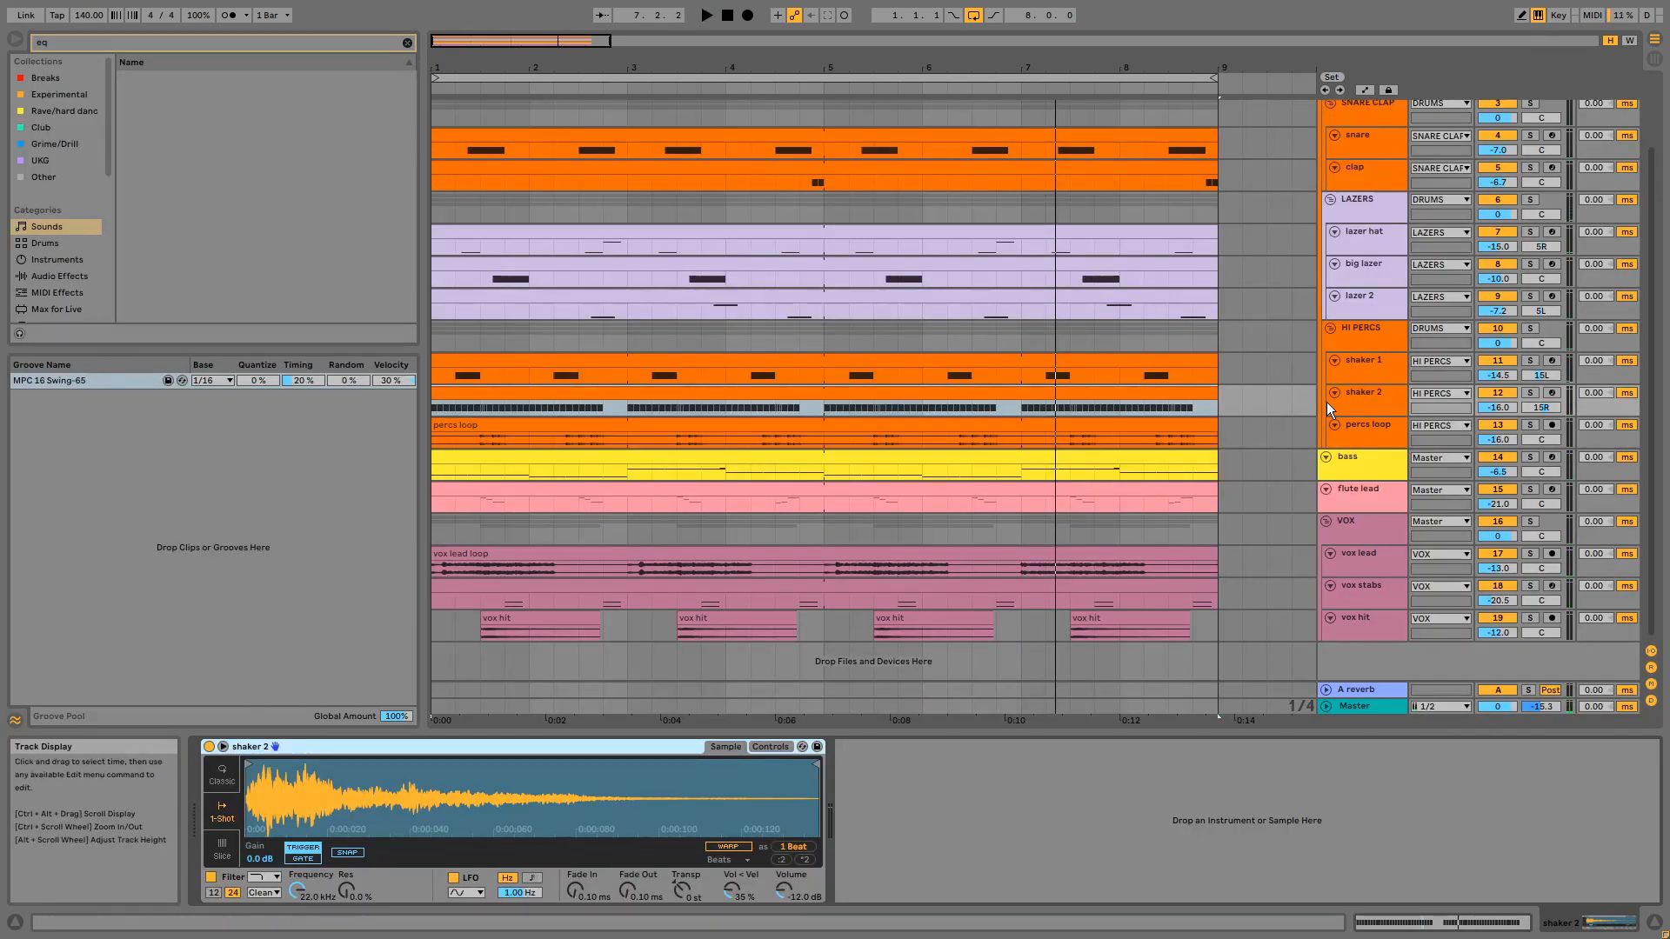
{"action": "left_click", "coordinate": [1362, 362]}
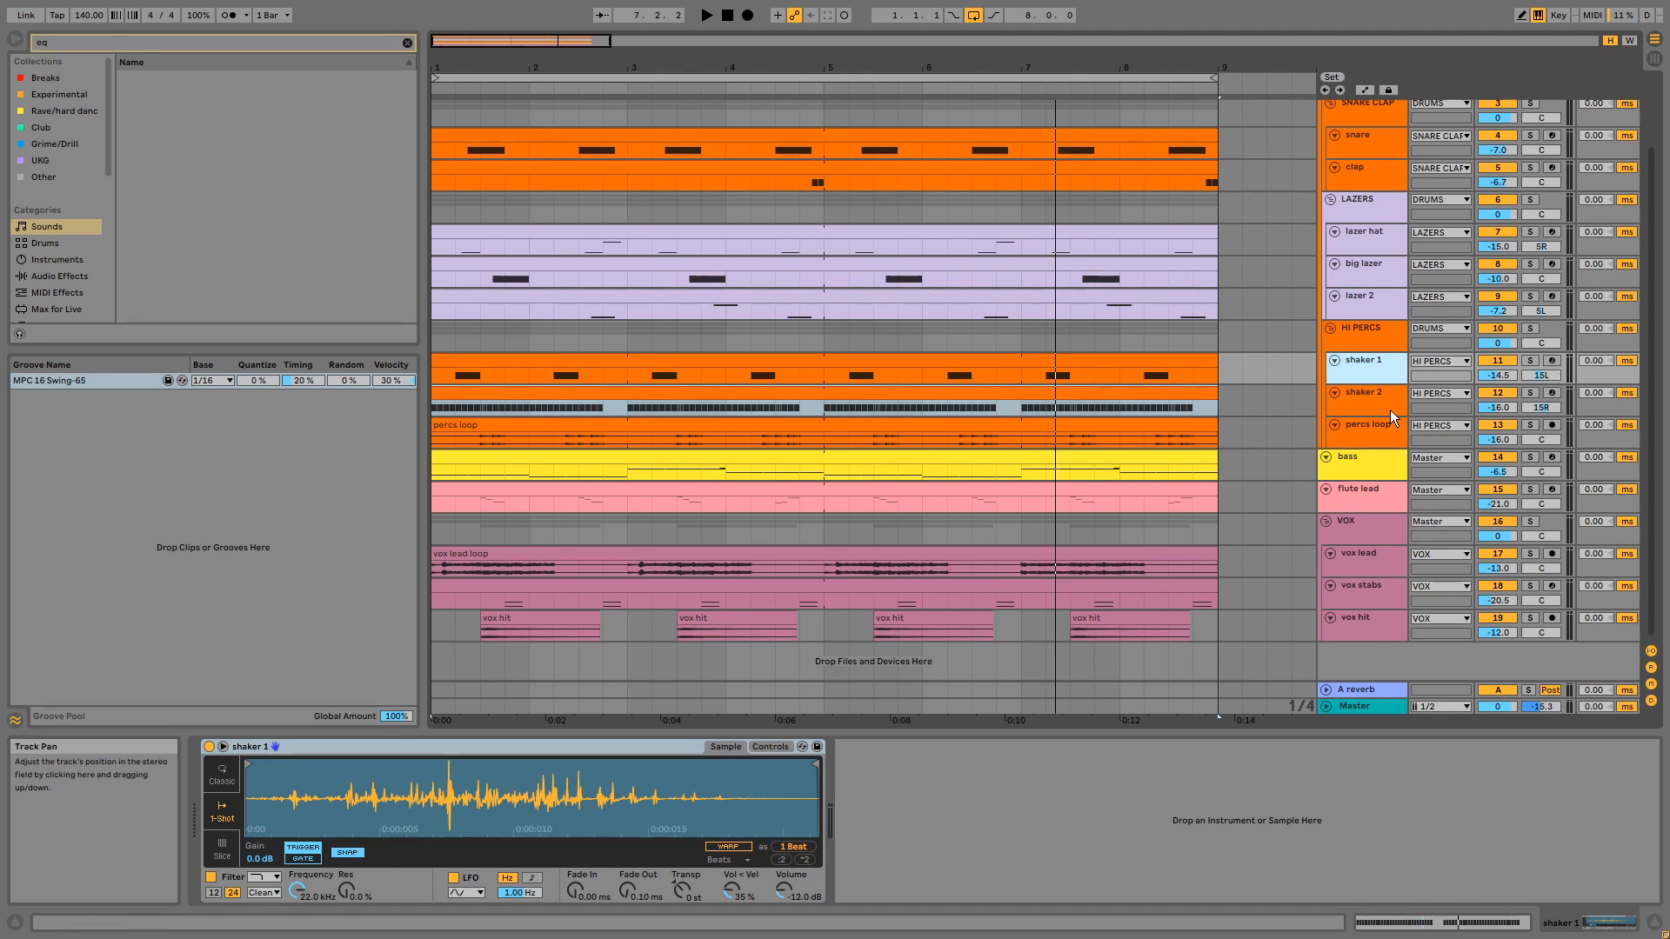
{"action": "left_click", "coordinate": [1390, 412]}
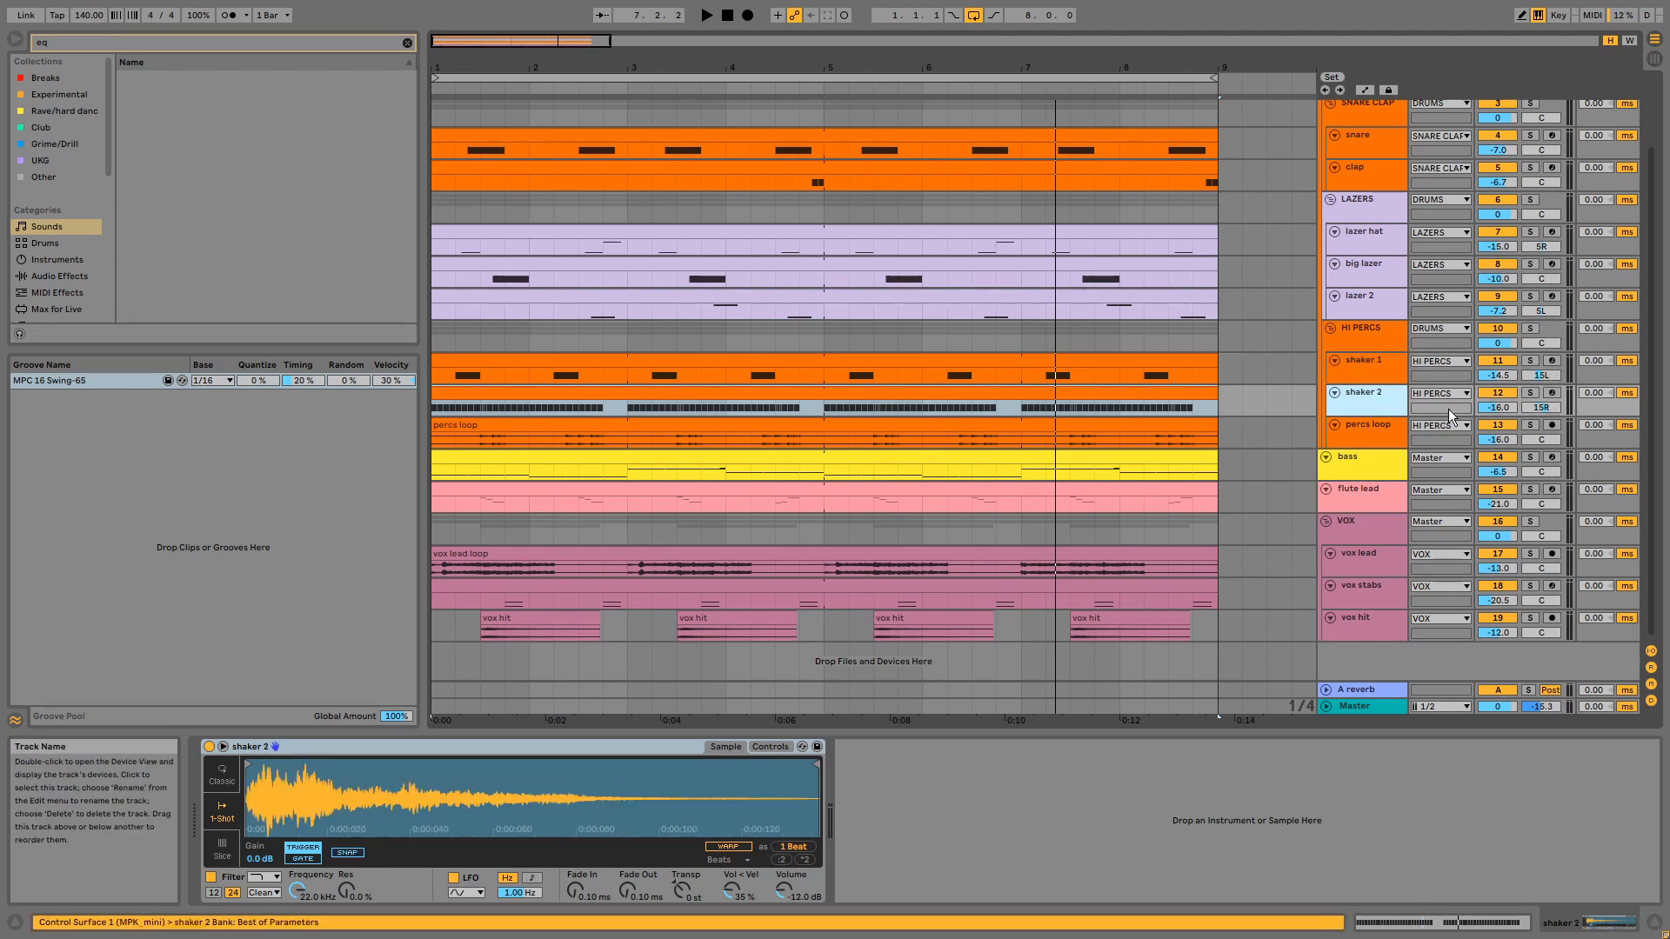
- Solo the percs loop track, play its audio clip, and stop playback
{"action": "left_click", "coordinate": [1531, 426]}
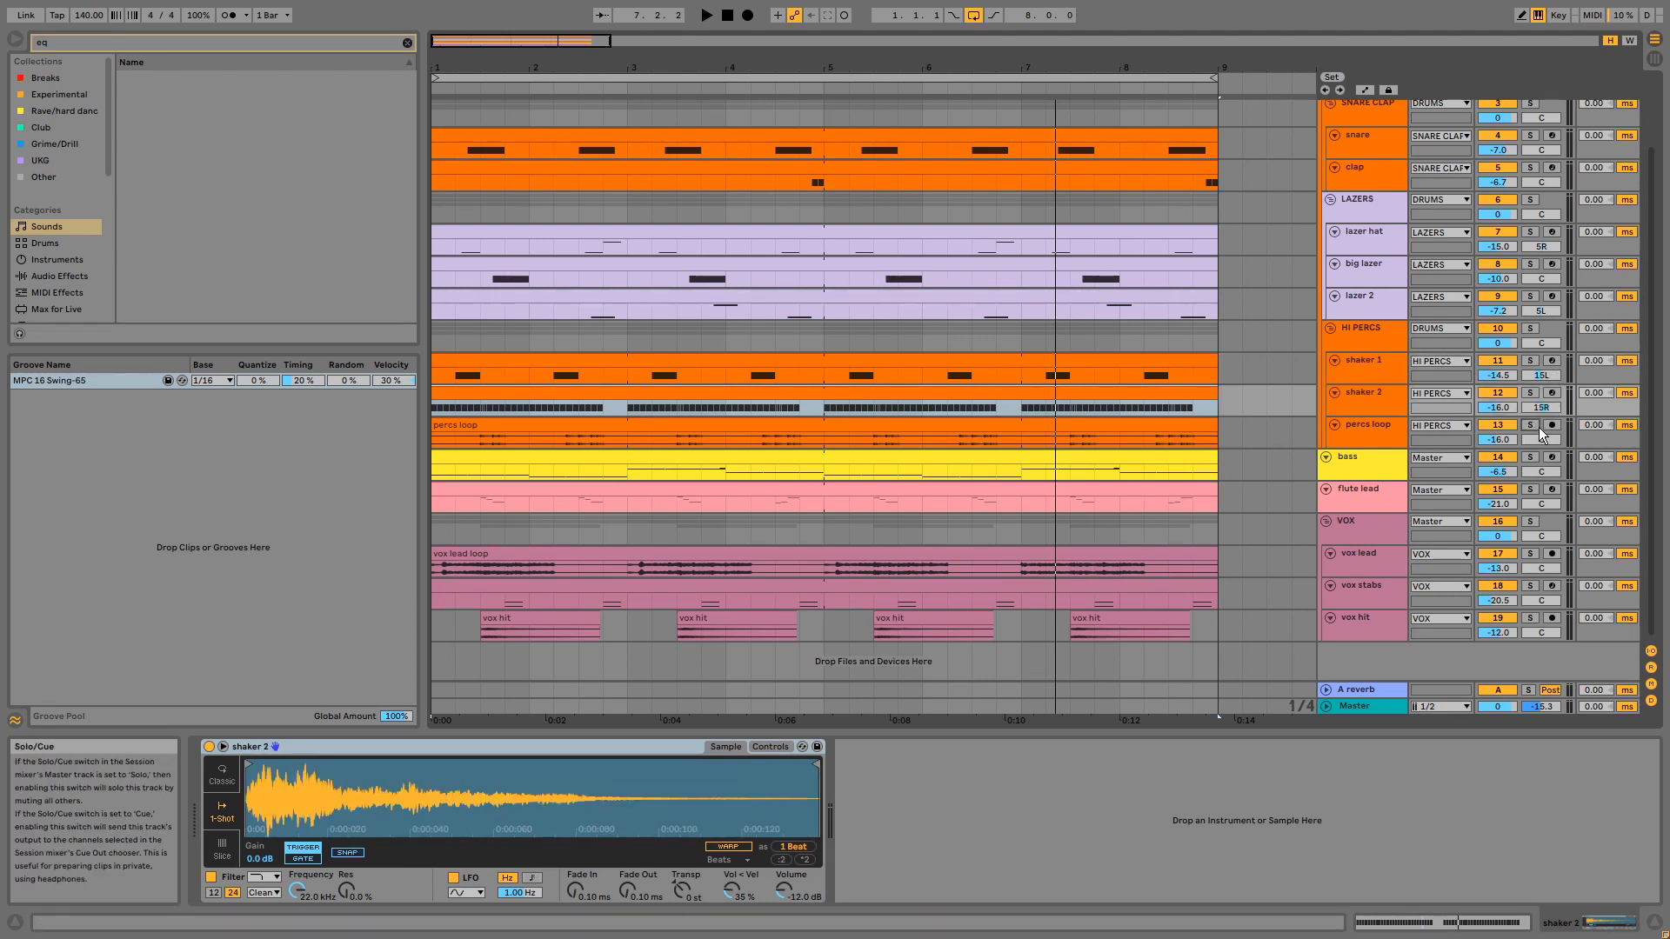
{"action": "left_click", "coordinate": [651, 431]}
{"action": "key", "text": "space"}
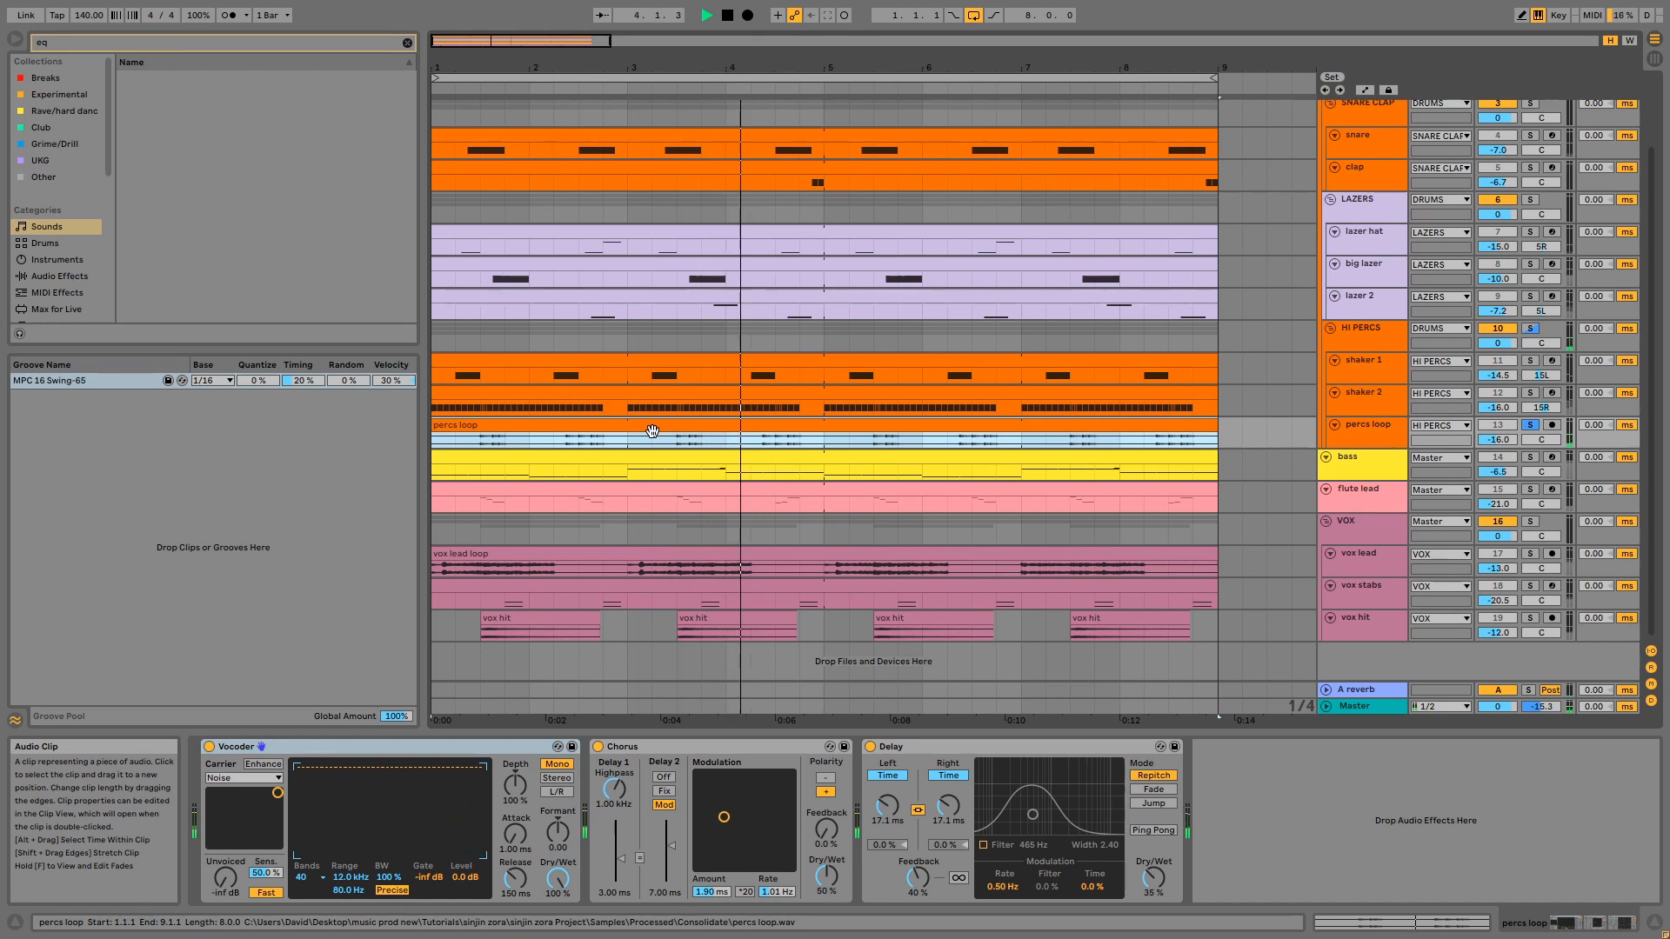
{"action": "key", "text": "space"}
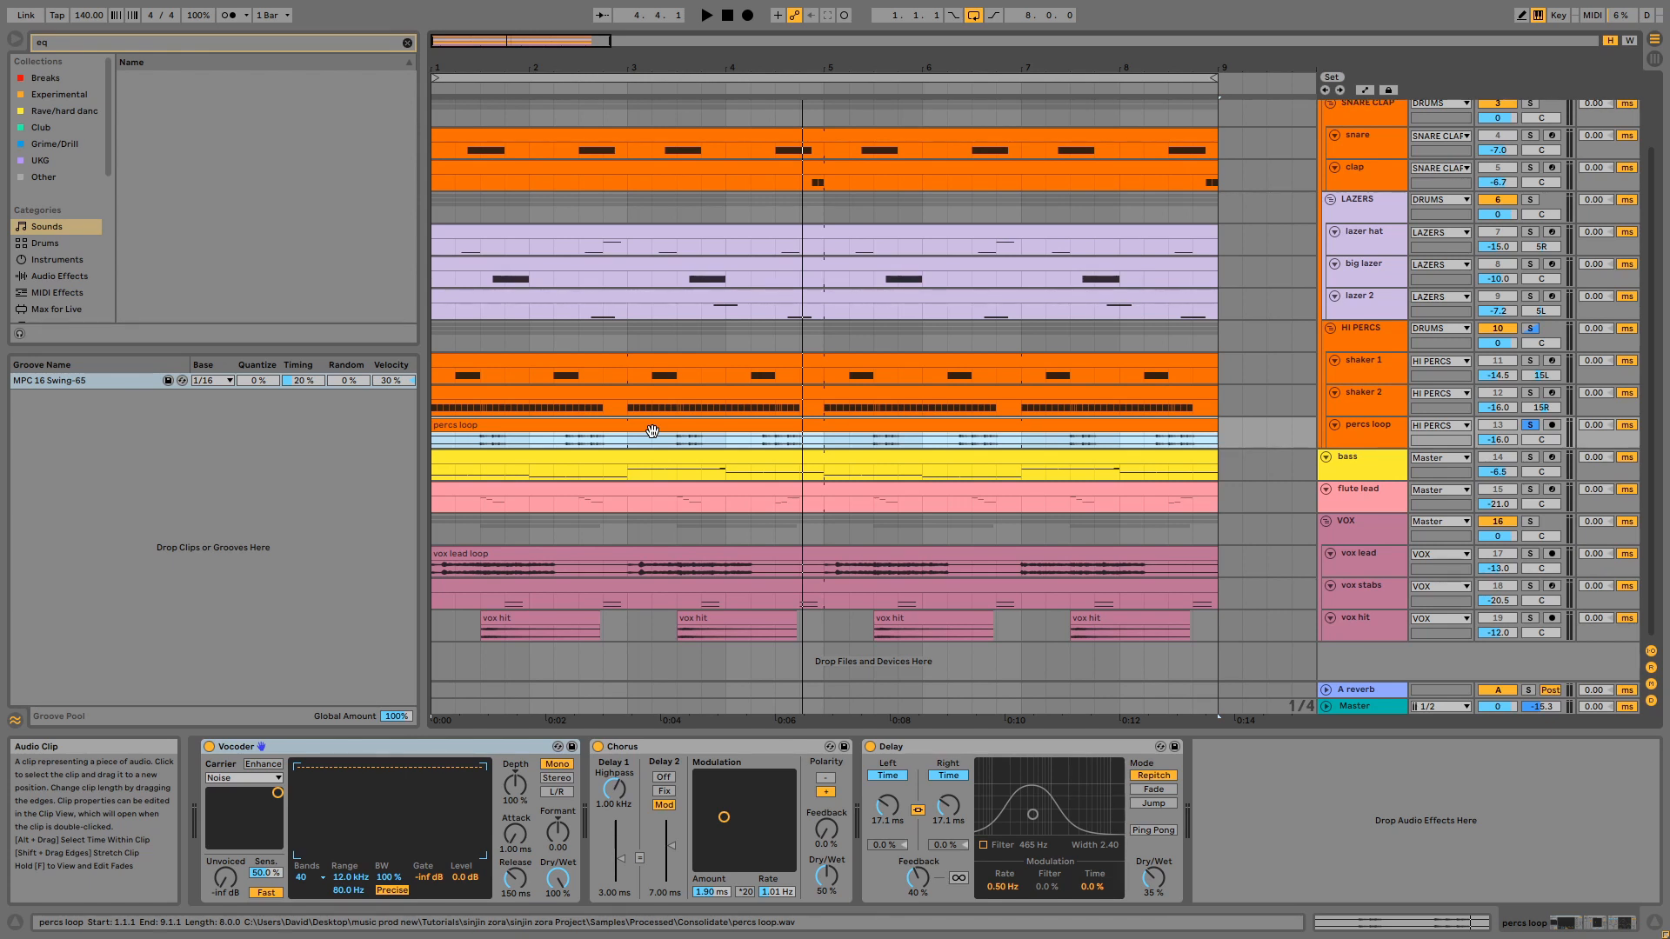
- Examine the Vocoder, Chorus and Delay effects on the percs loop track
{"action": "left_click", "coordinate": [318, 753]}
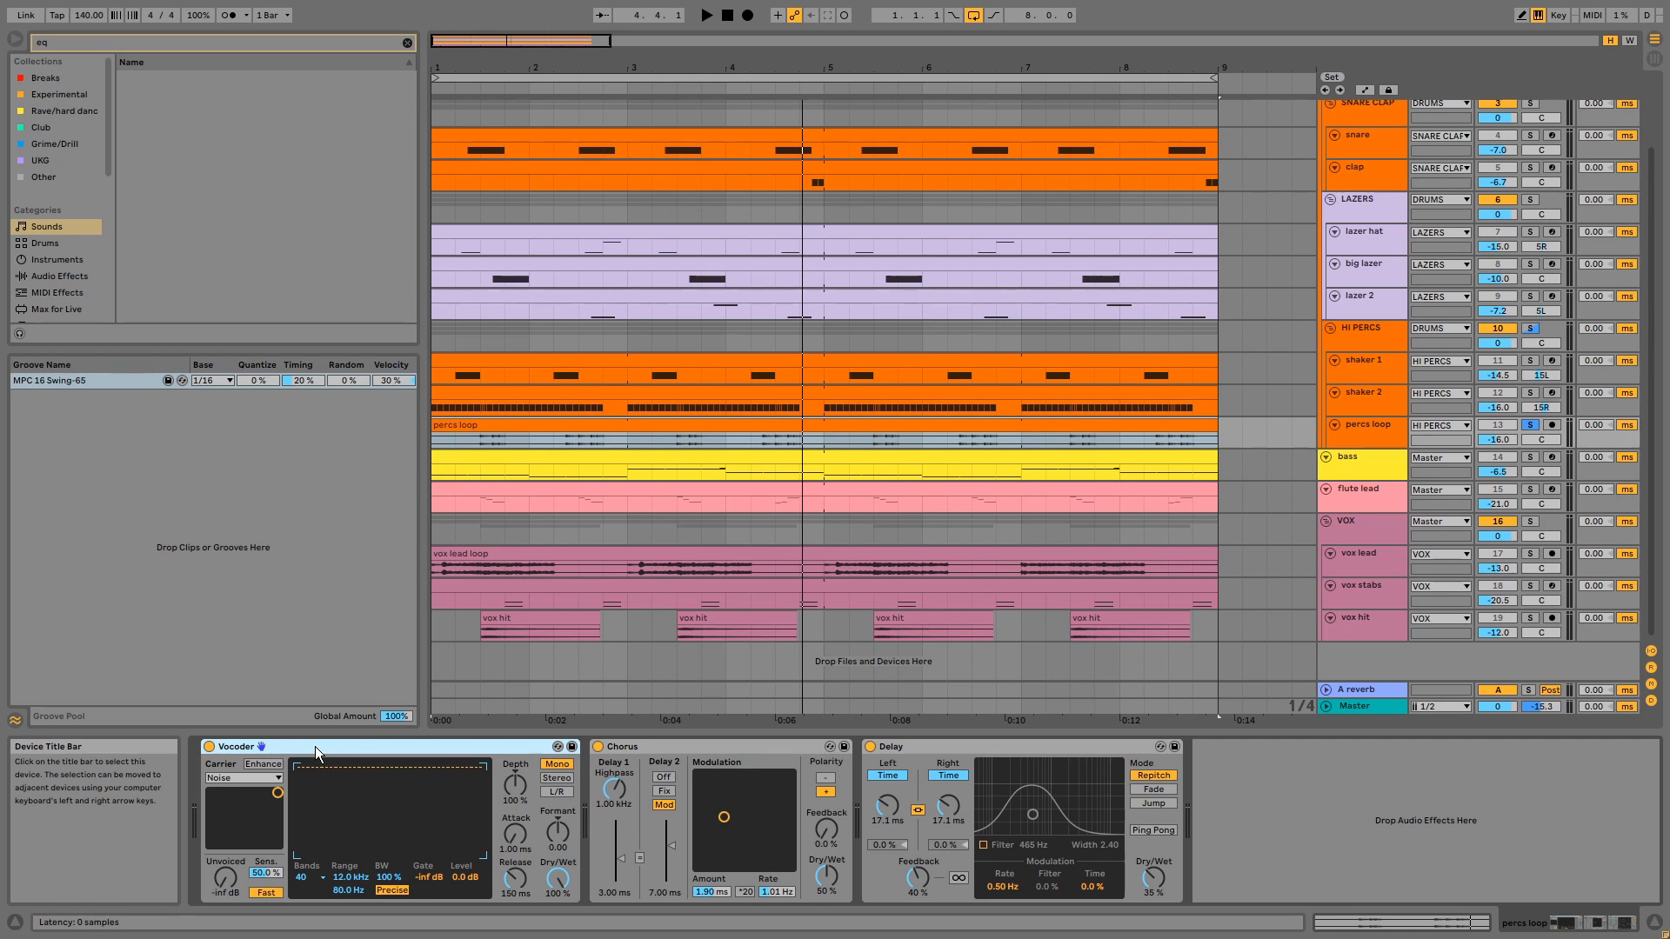
{"action": "left_click", "coordinate": [709, 747]}
{"action": "left_click", "coordinate": [916, 745]}
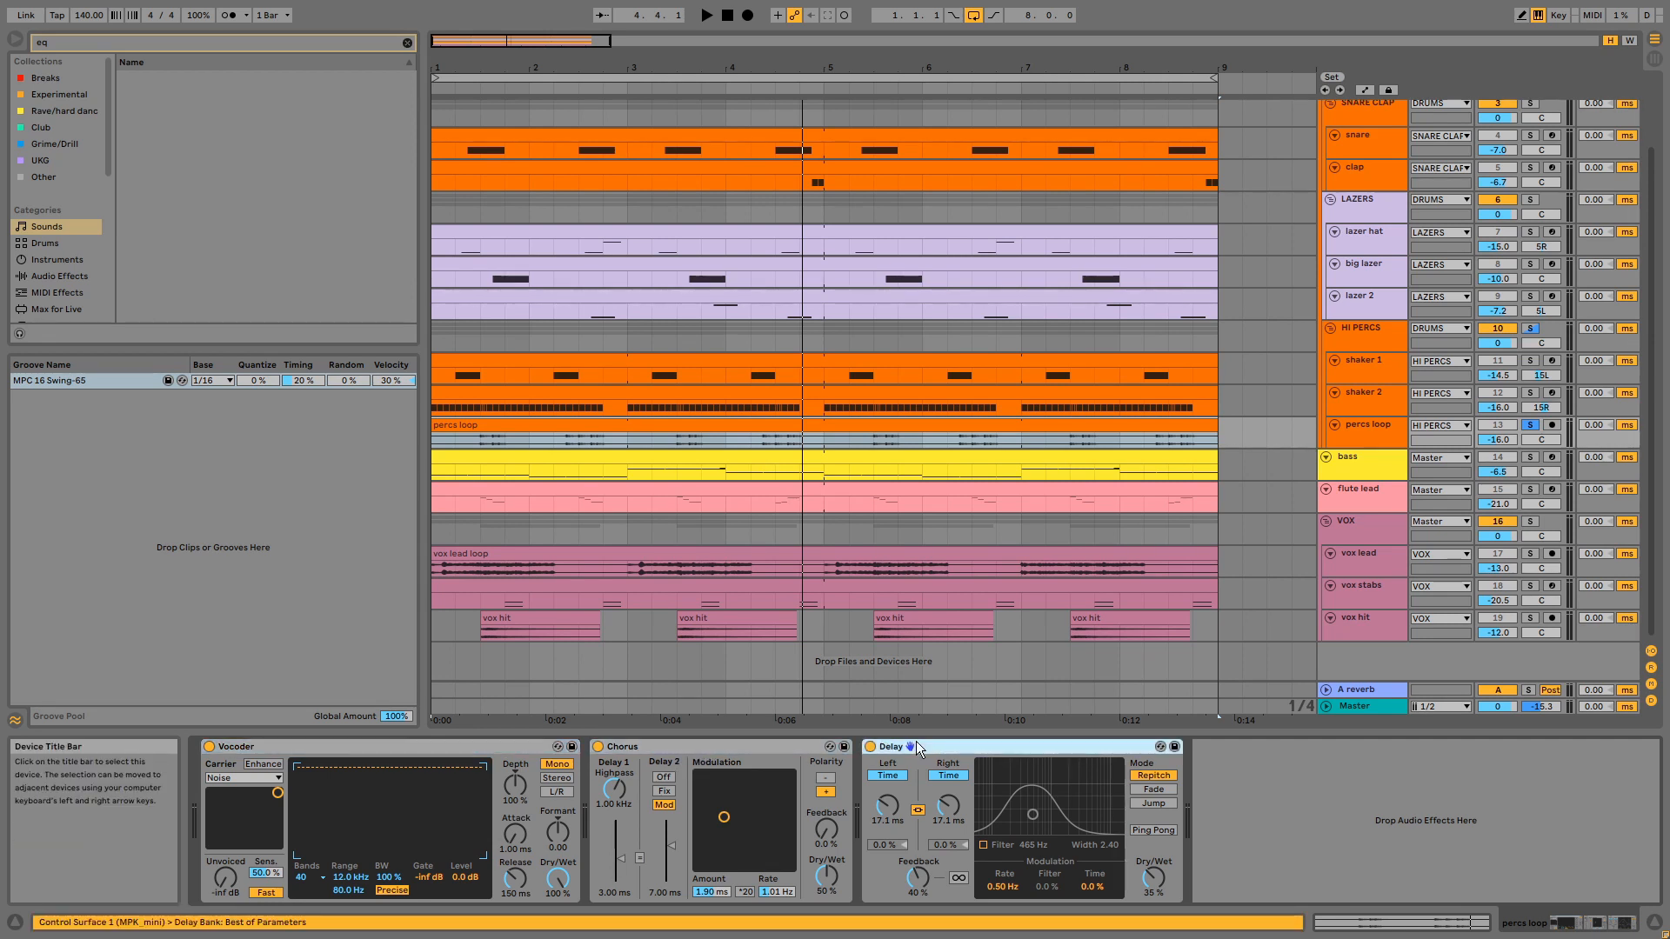
- Bypass the Vocoder, Chorus and Delay on the percs loop track and play the loop dry
{"action": "key", "text": "space"}
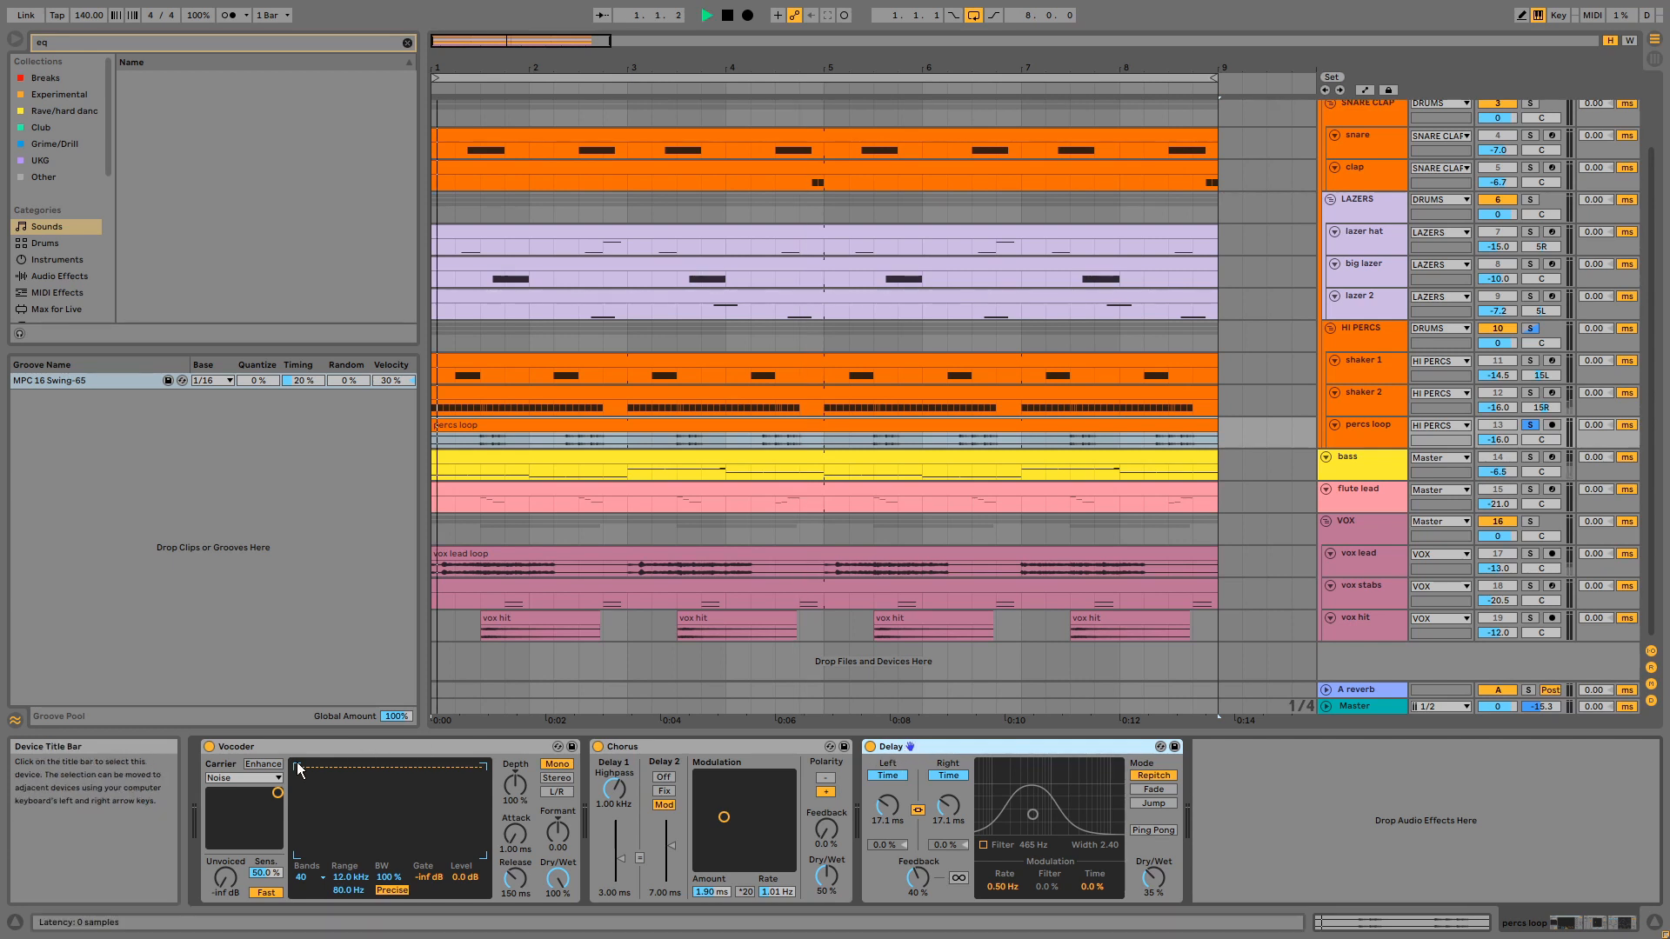
{"action": "key", "text": "space"}
{"action": "left_click", "coordinate": [209, 747]}
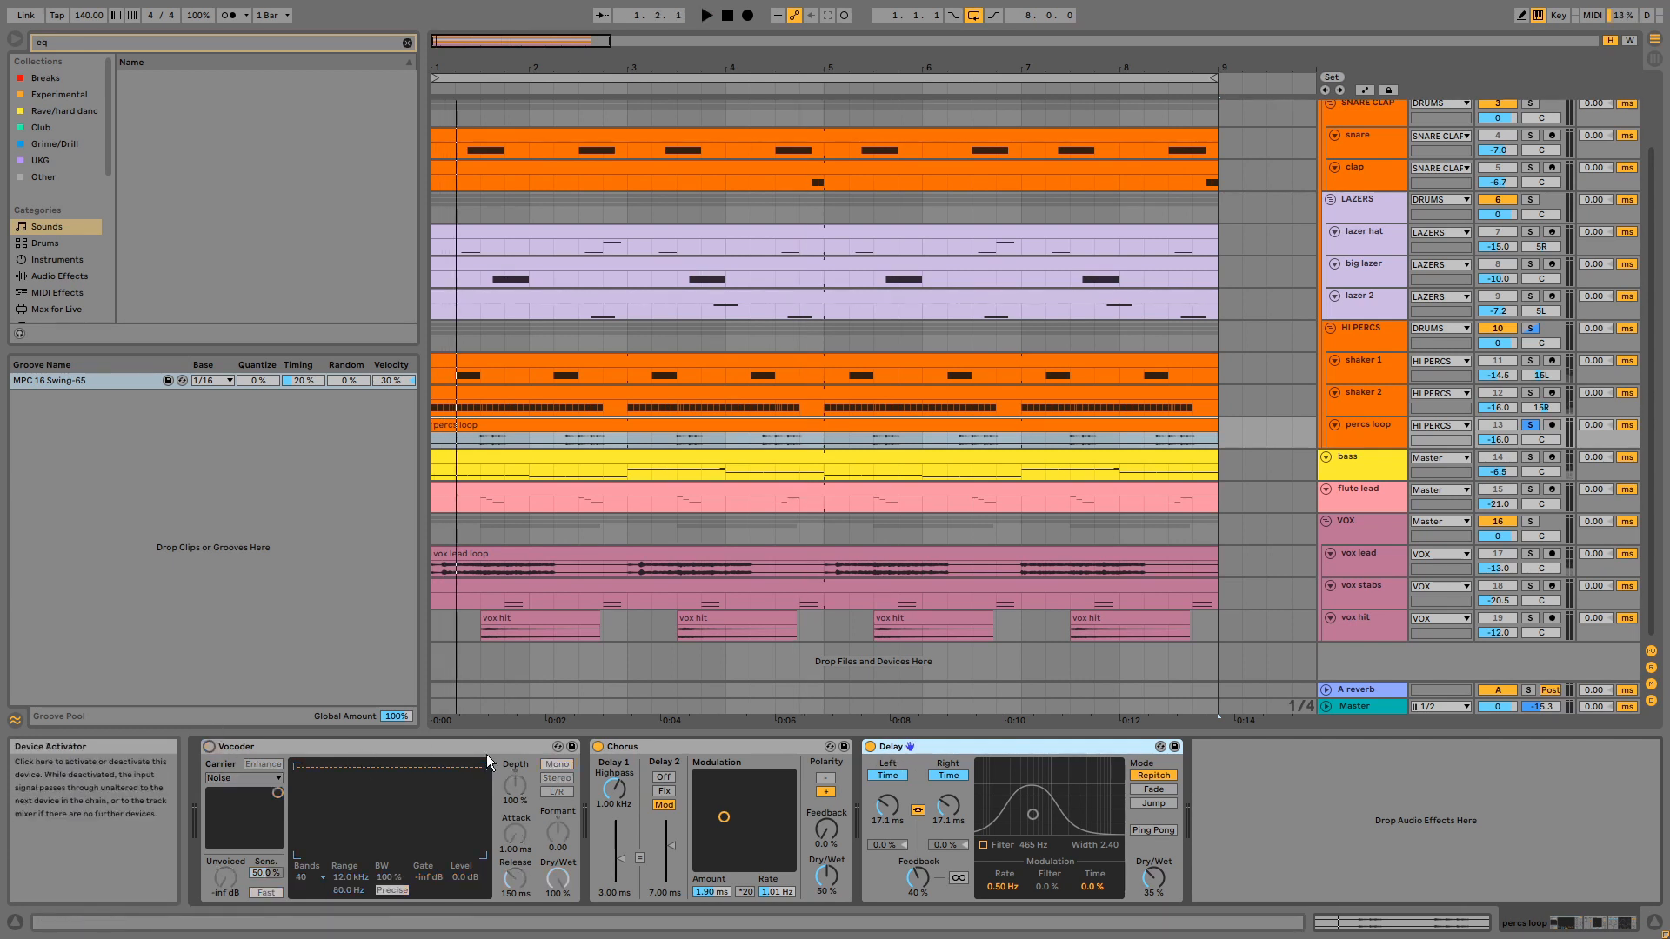
{"action": "left_click", "coordinate": [598, 747]}
{"action": "left_click", "coordinate": [871, 747]}
{"action": "key", "text": "space"}
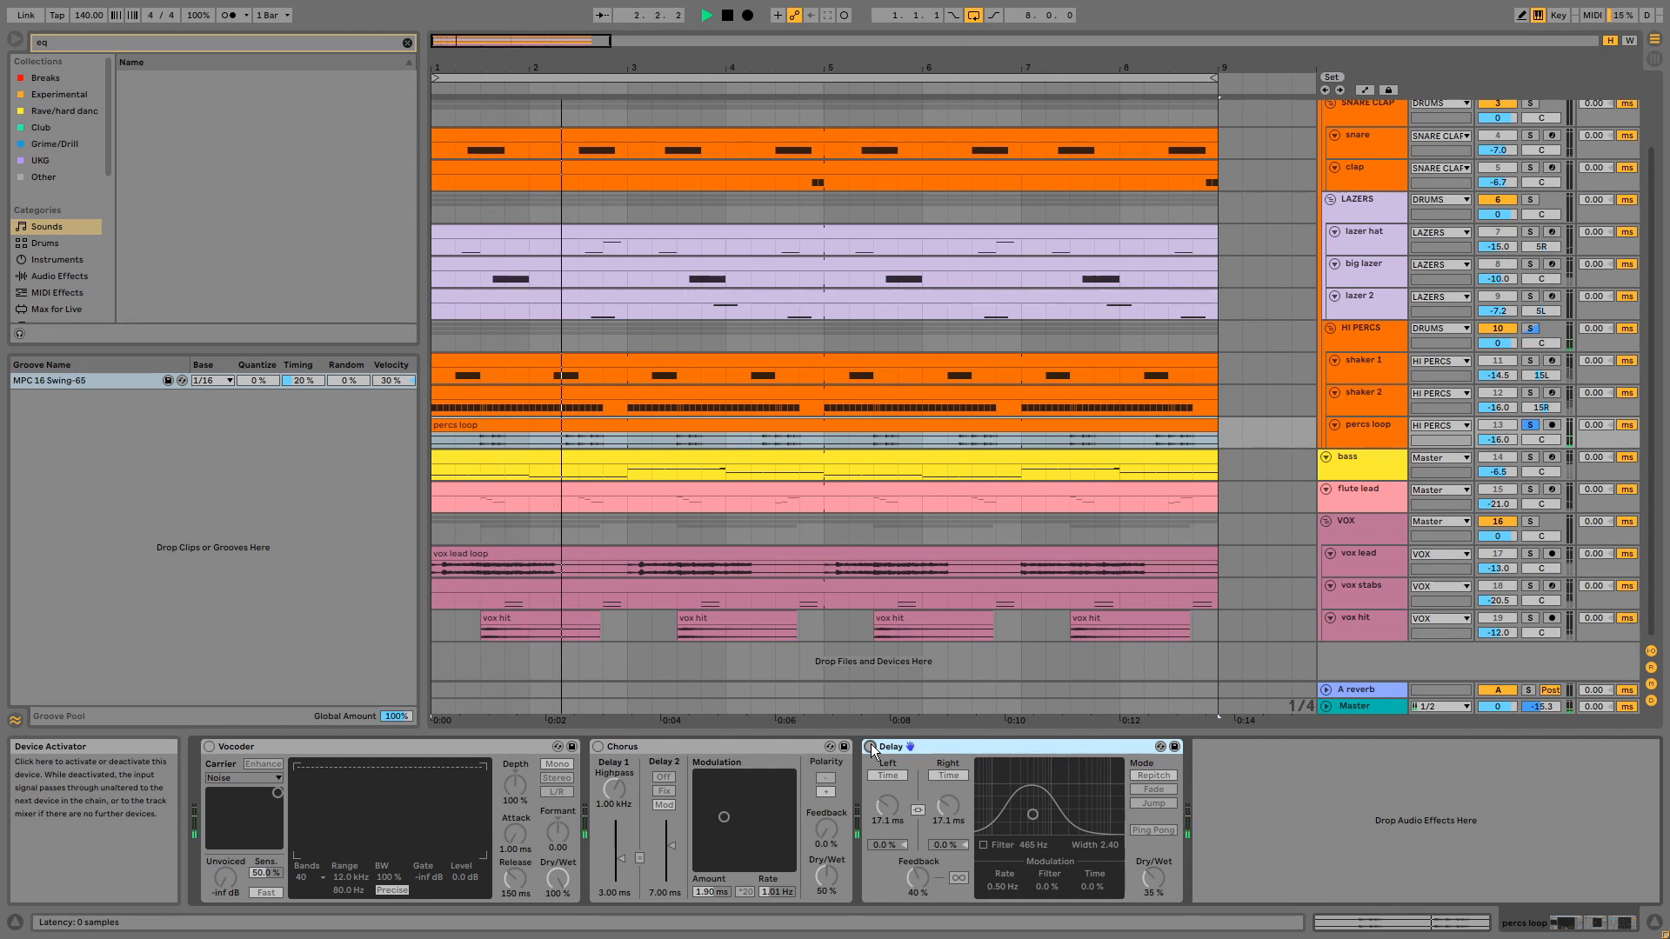
- Restore the bypassed Vocoder, Chorus and Delay, play the percs loop with its effects, and stop playback
{"action": "left_click", "coordinate": [871, 746]}
{"action": "key", "text": "ctrl+z"}
{"action": "key", "text": "ctrl+z"}
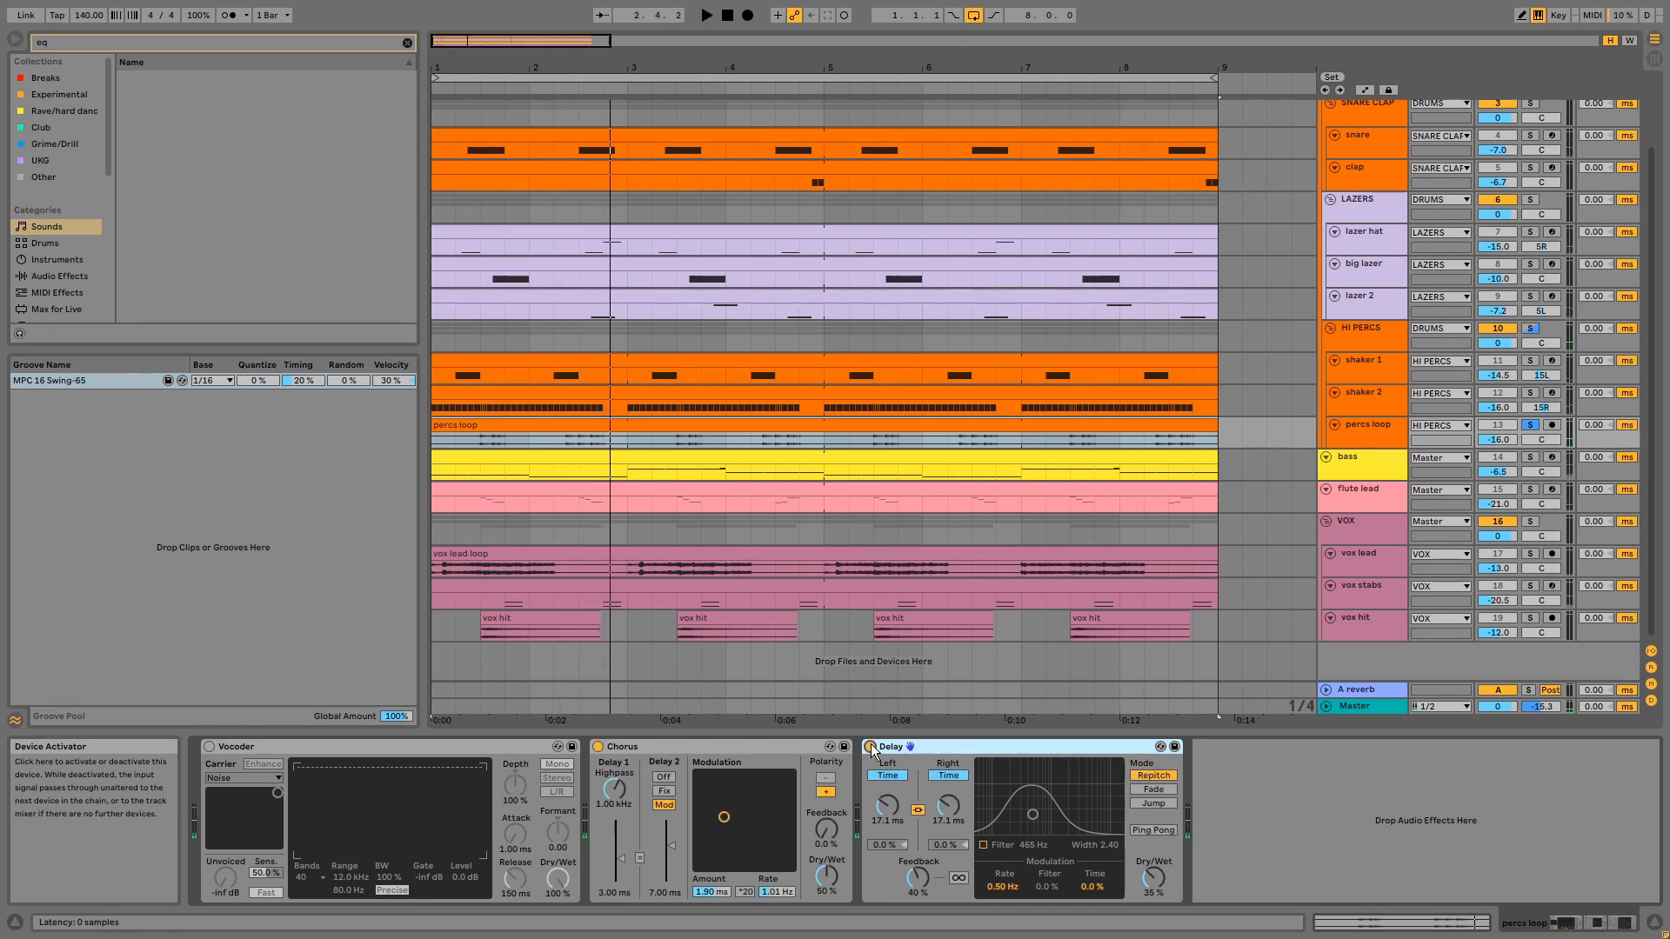
{"action": "key", "text": "space"}
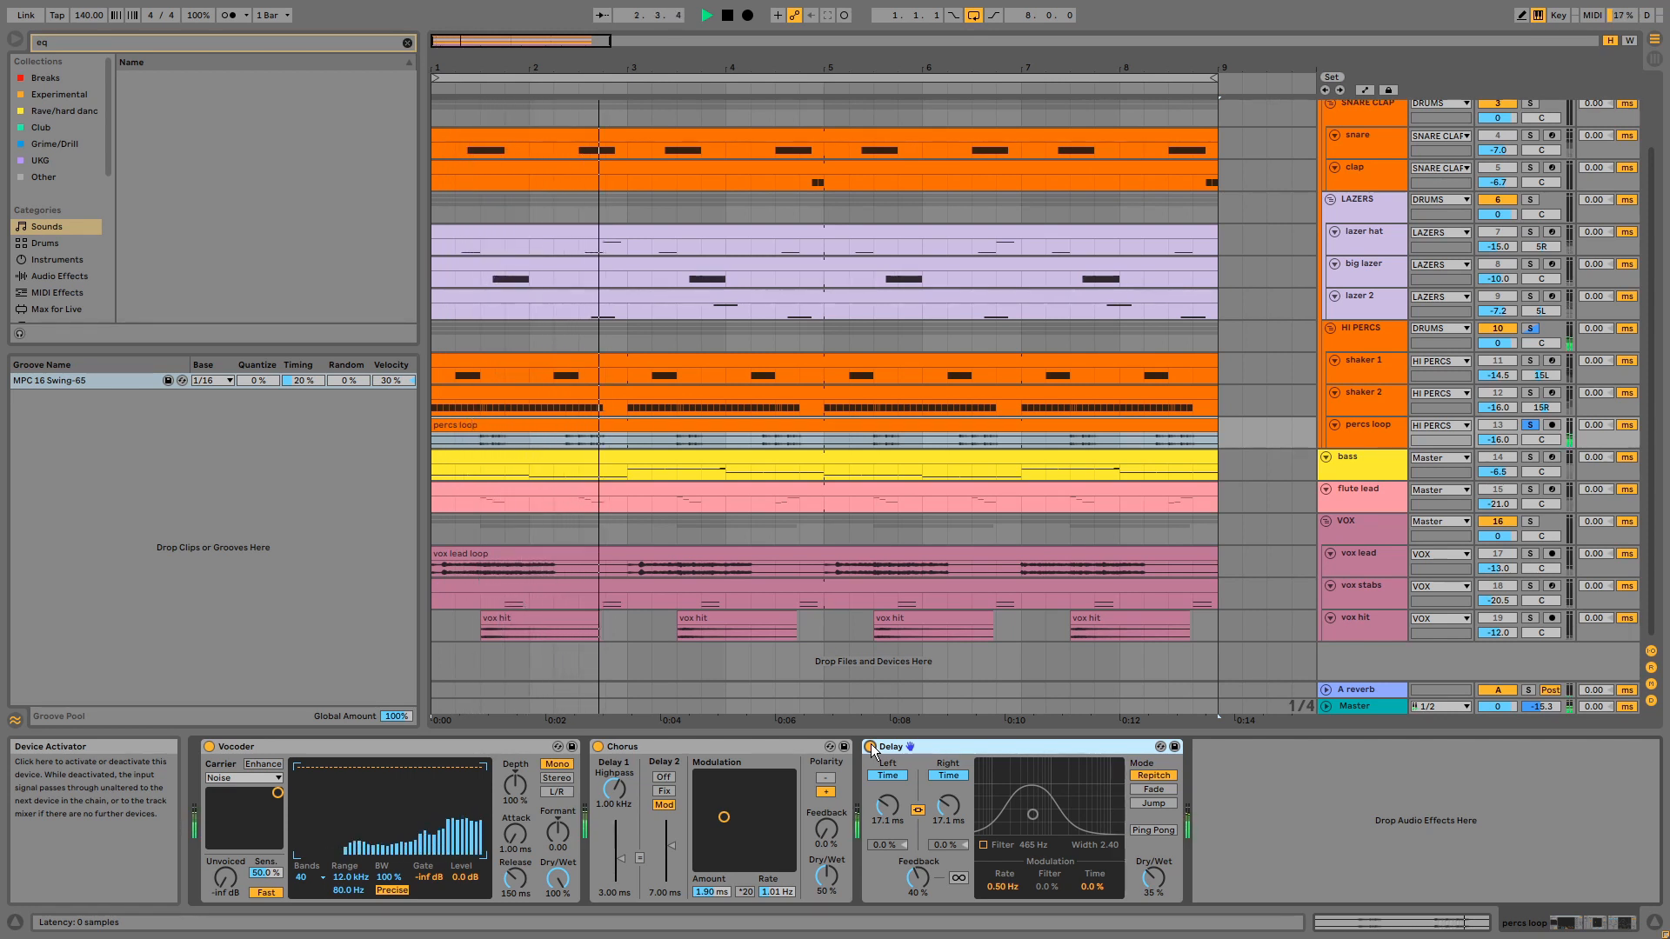
{"action": "key", "text": "space"}
- Highlight the MPC 16 Swing-65 groove and the drum clips from percs loop to snare, finishing with only the snare clip selected
{"action": "left_click", "coordinate": [91, 381]}
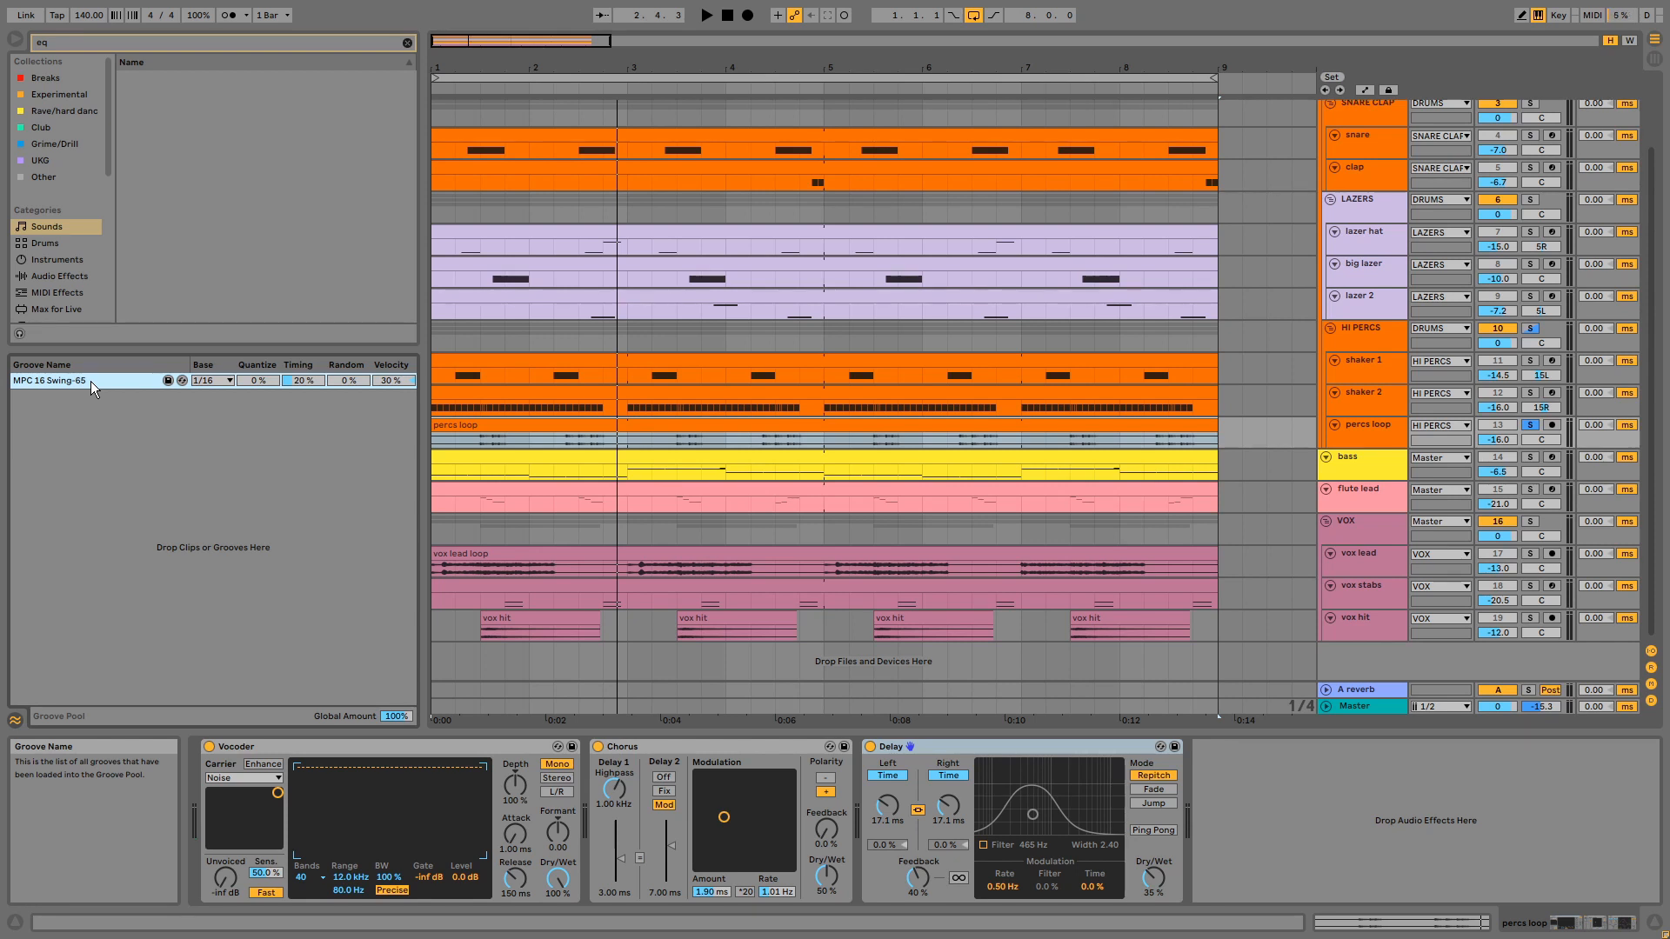
{"action": "scroll", "coordinate": [1312, 389], "scroll_direction": "up", "scroll_amount": 1}
{"action": "left_click_drag", "start_coordinate": [1239, 437], "coordinate": [440, 157]}
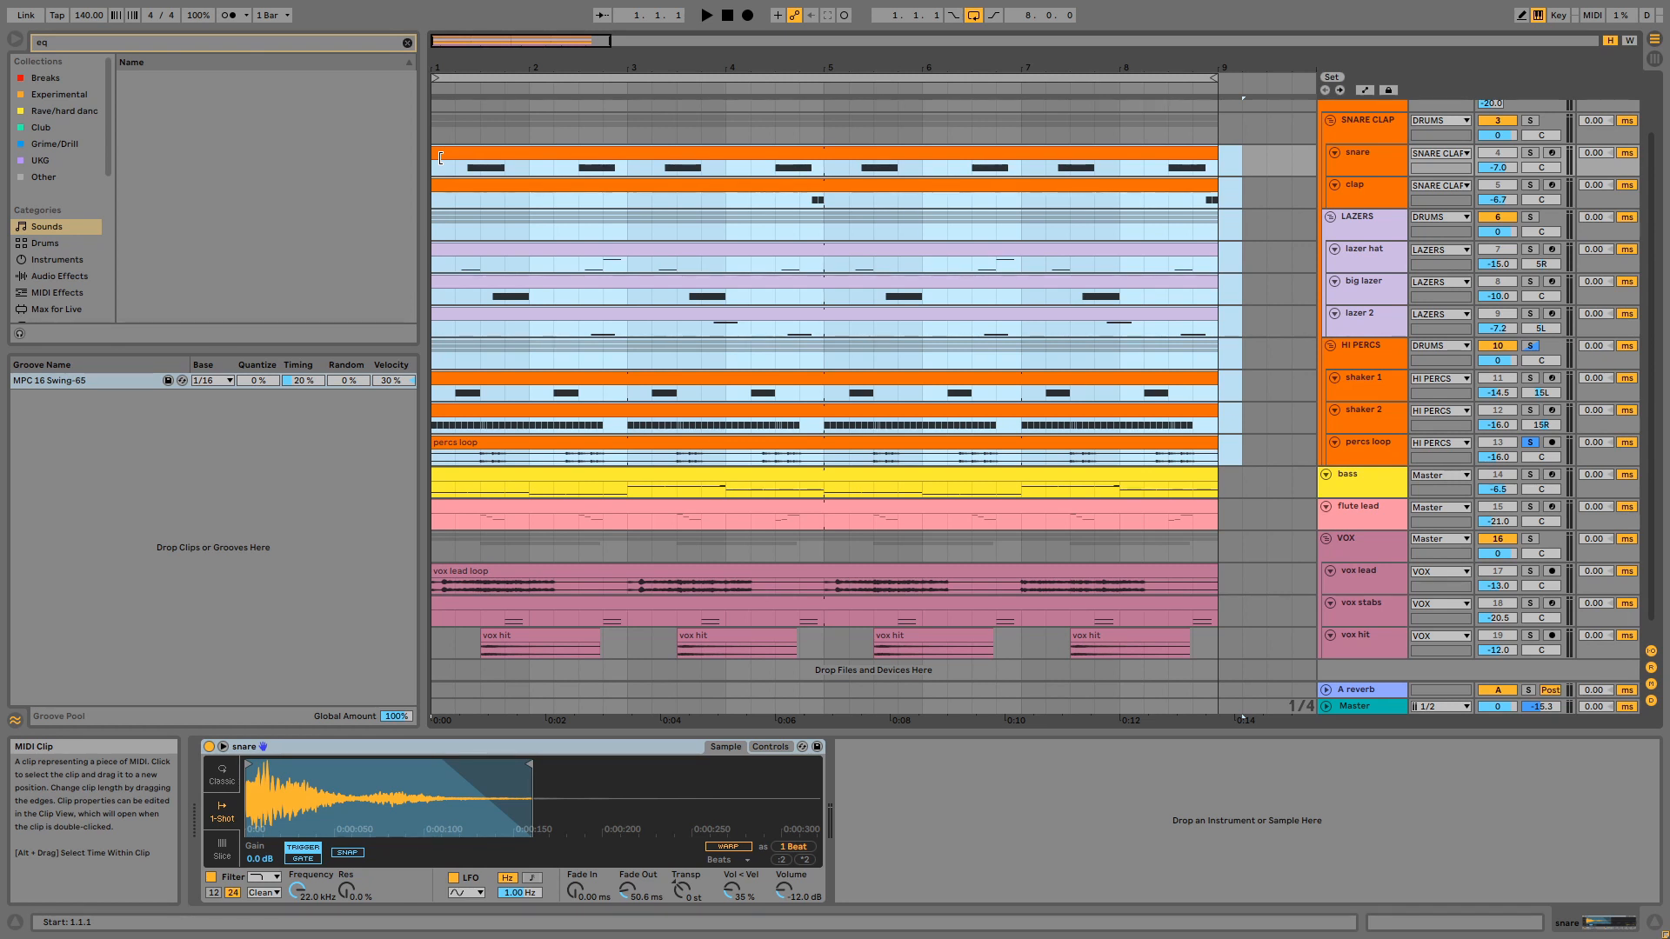
{"action": "left_click", "coordinate": [576, 150]}
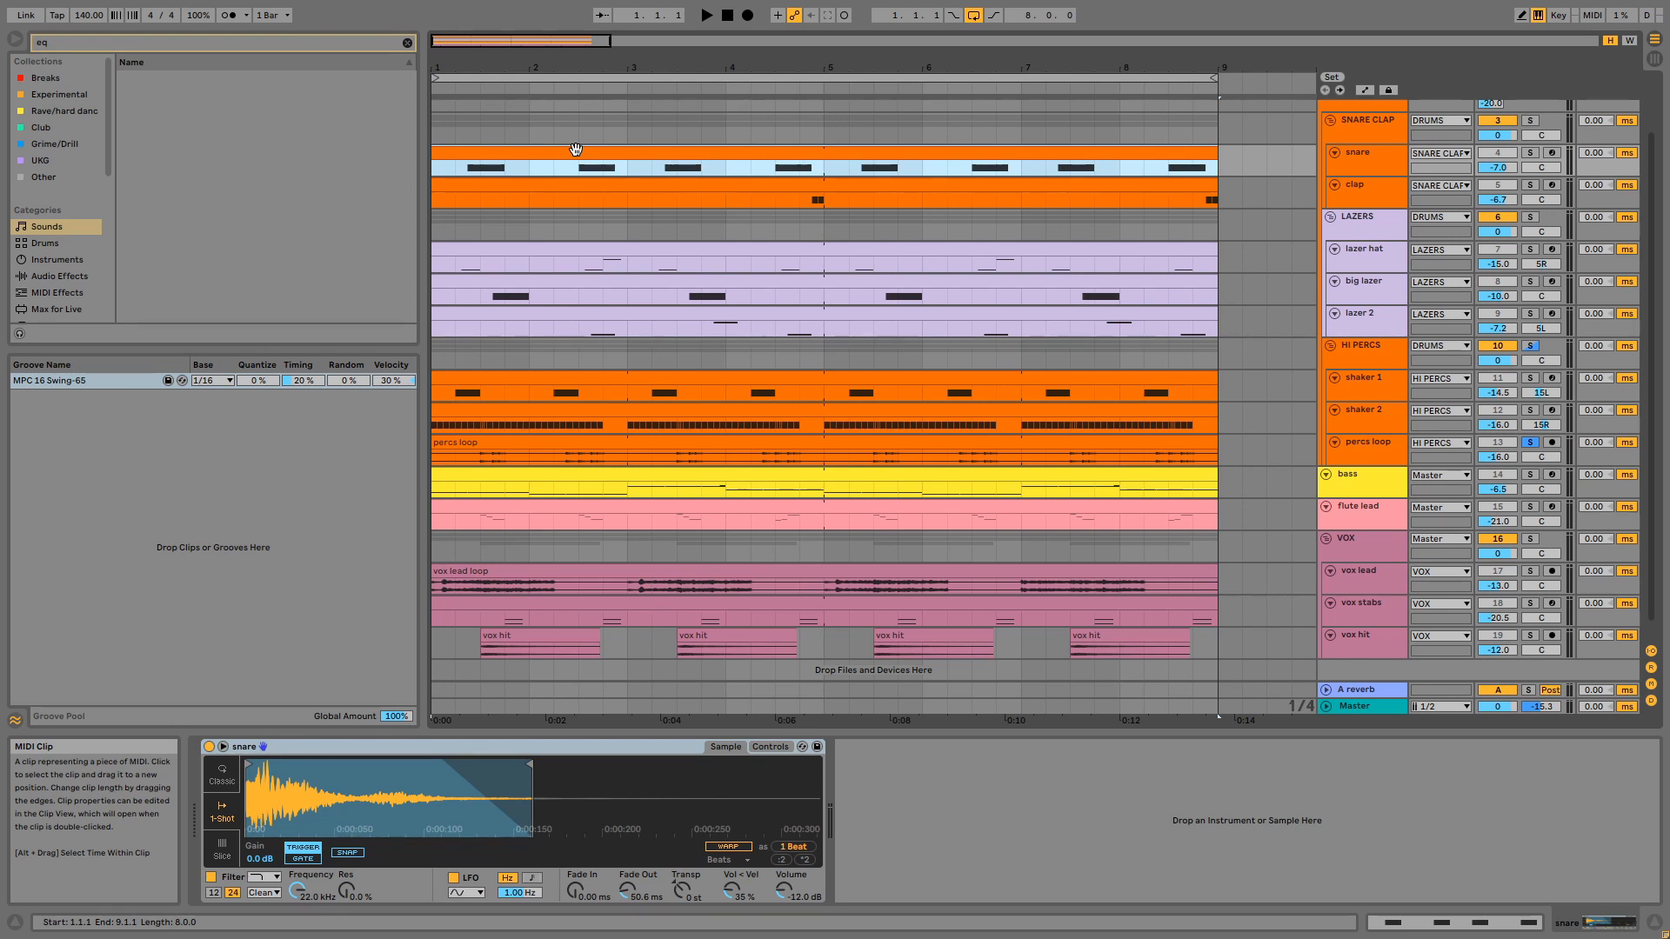
- Examine the Drum Buss and EQ Eight on the DRUMS group and the Empty Club reverb on the A reverb return
{"action": "scroll", "coordinate": [1265, 217], "scroll_direction": "up", "scroll_amount": 2}
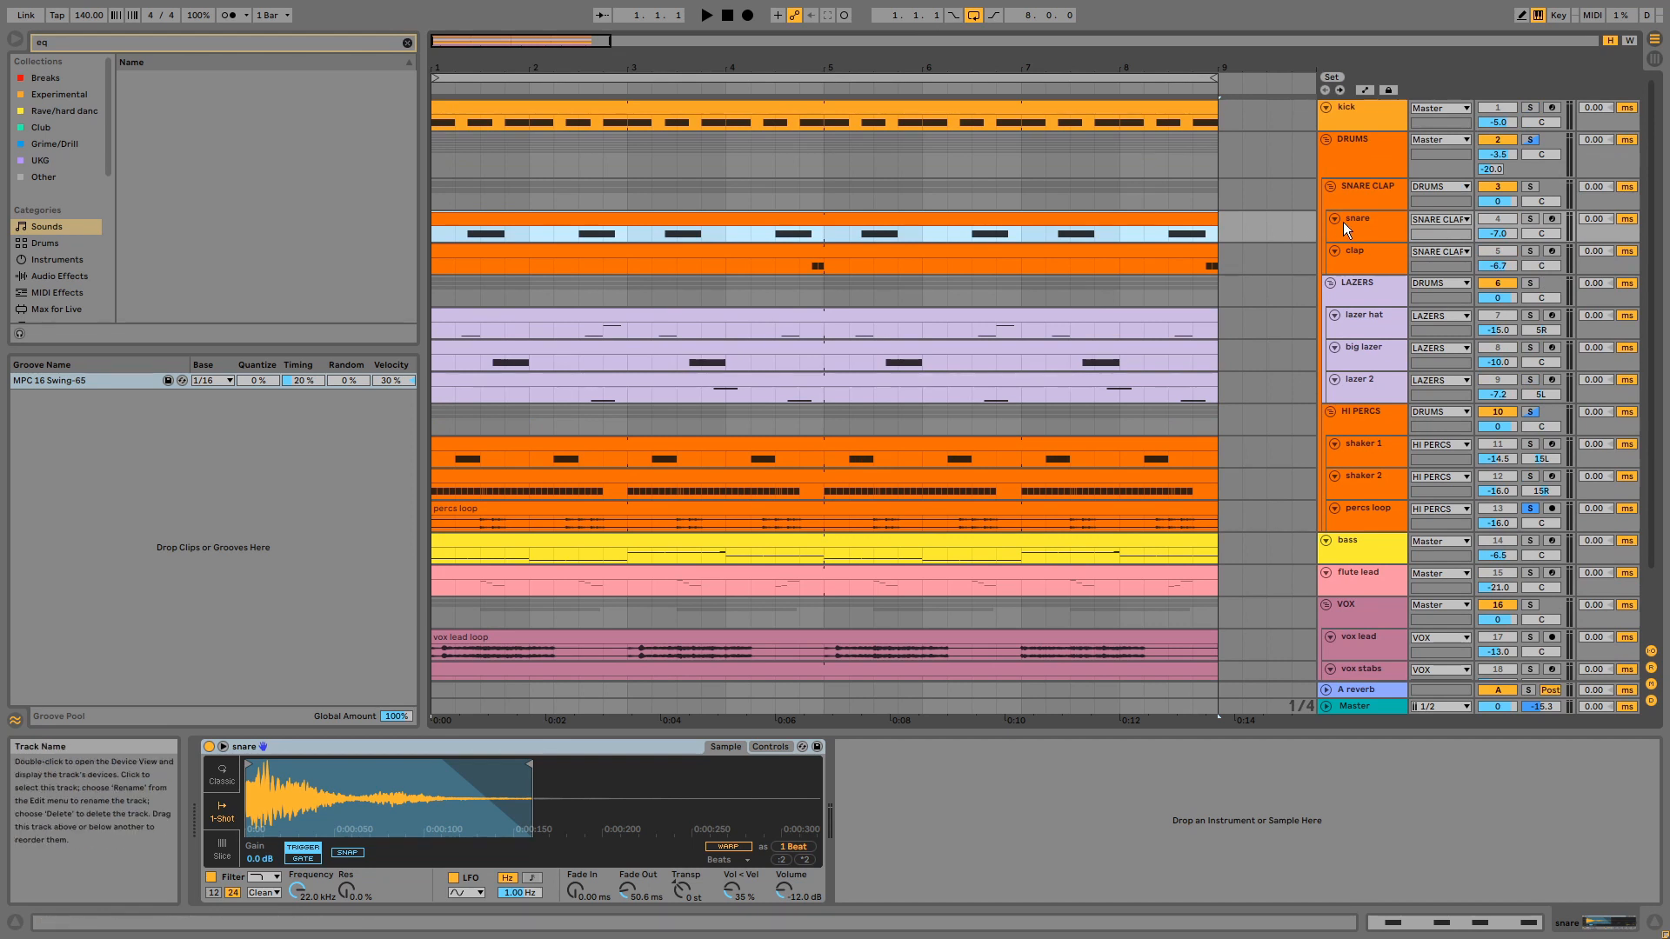
{"action": "left_click", "coordinate": [1361, 155]}
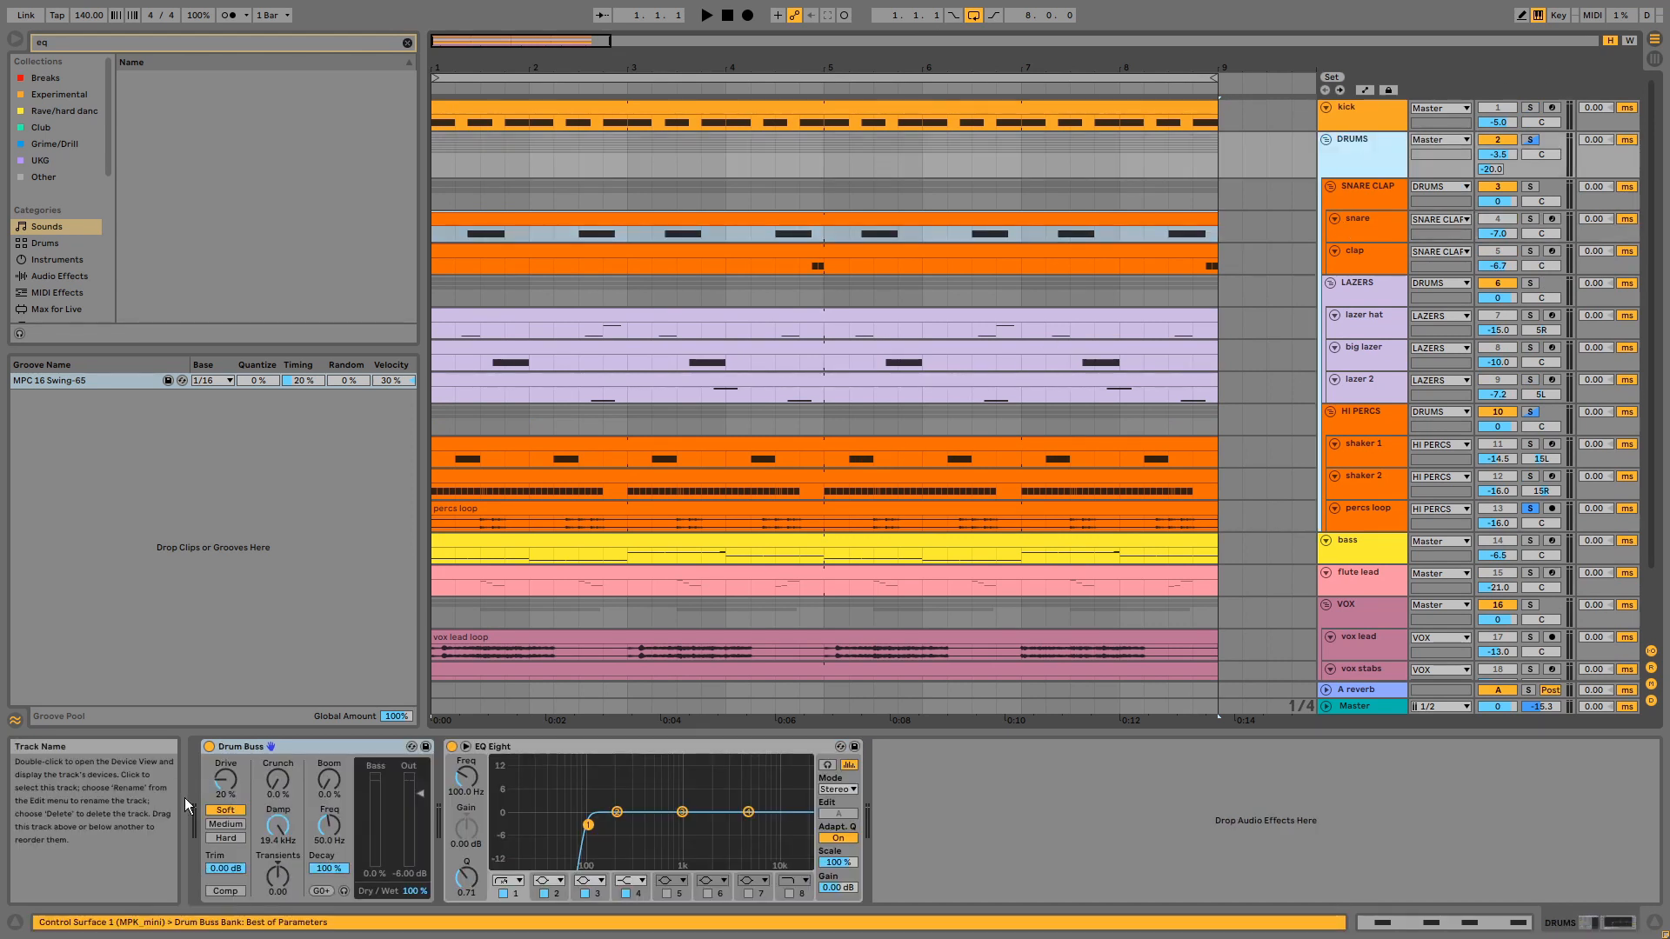
{"action": "left_click", "coordinate": [310, 749]}
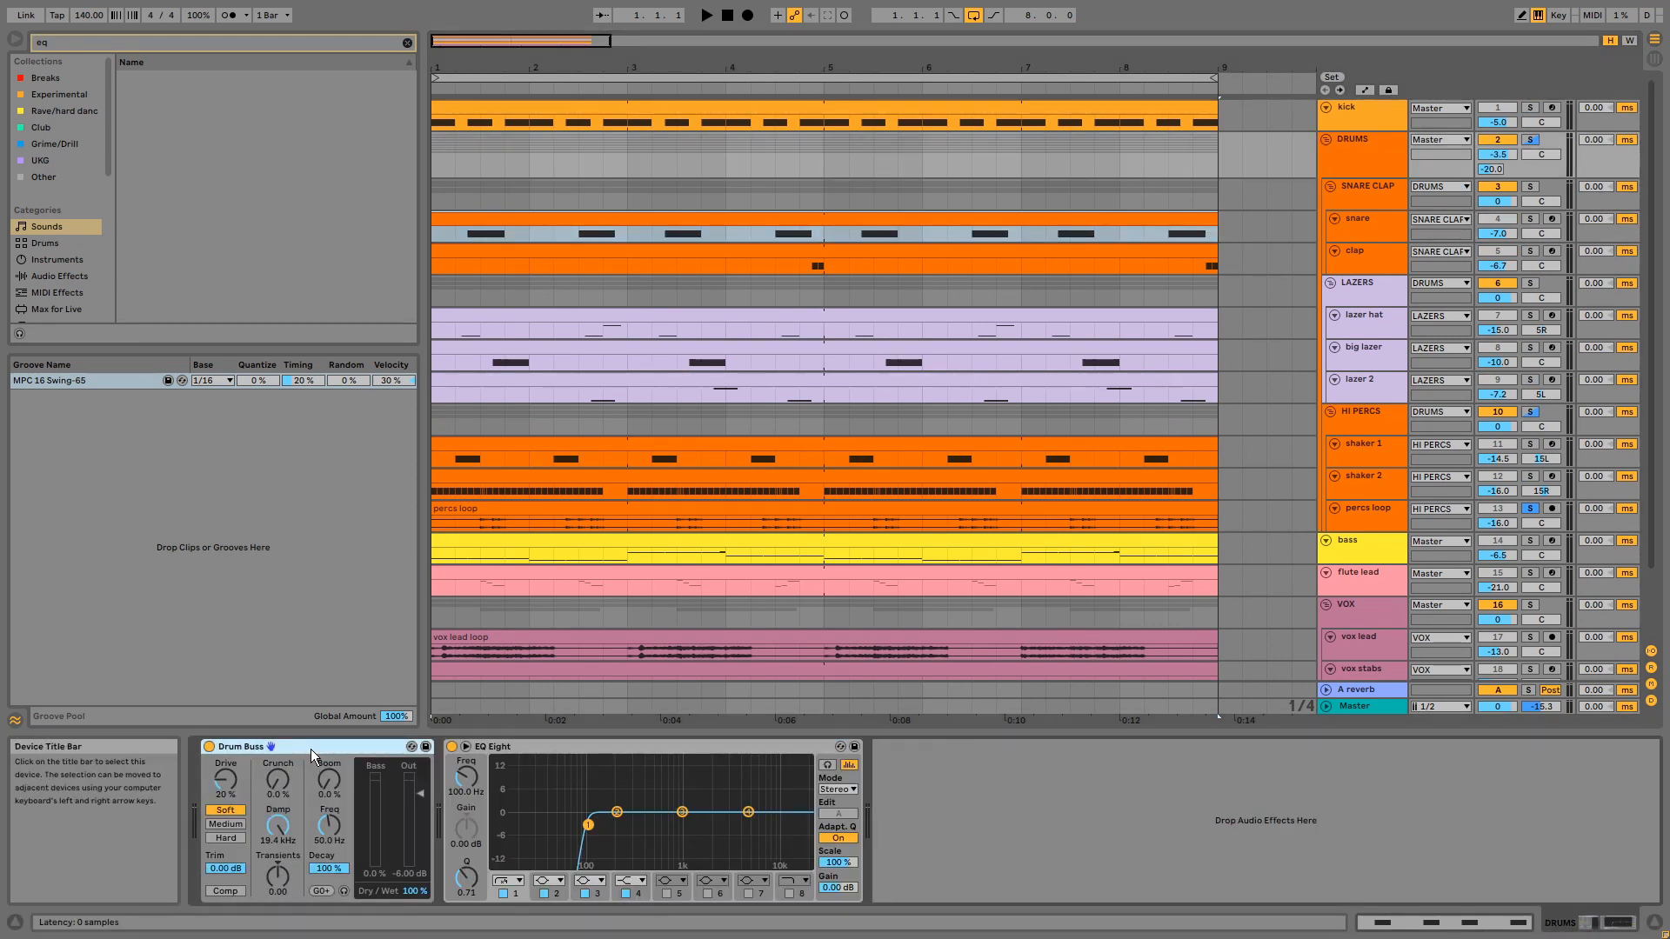
{"action": "left_click", "coordinate": [564, 750]}
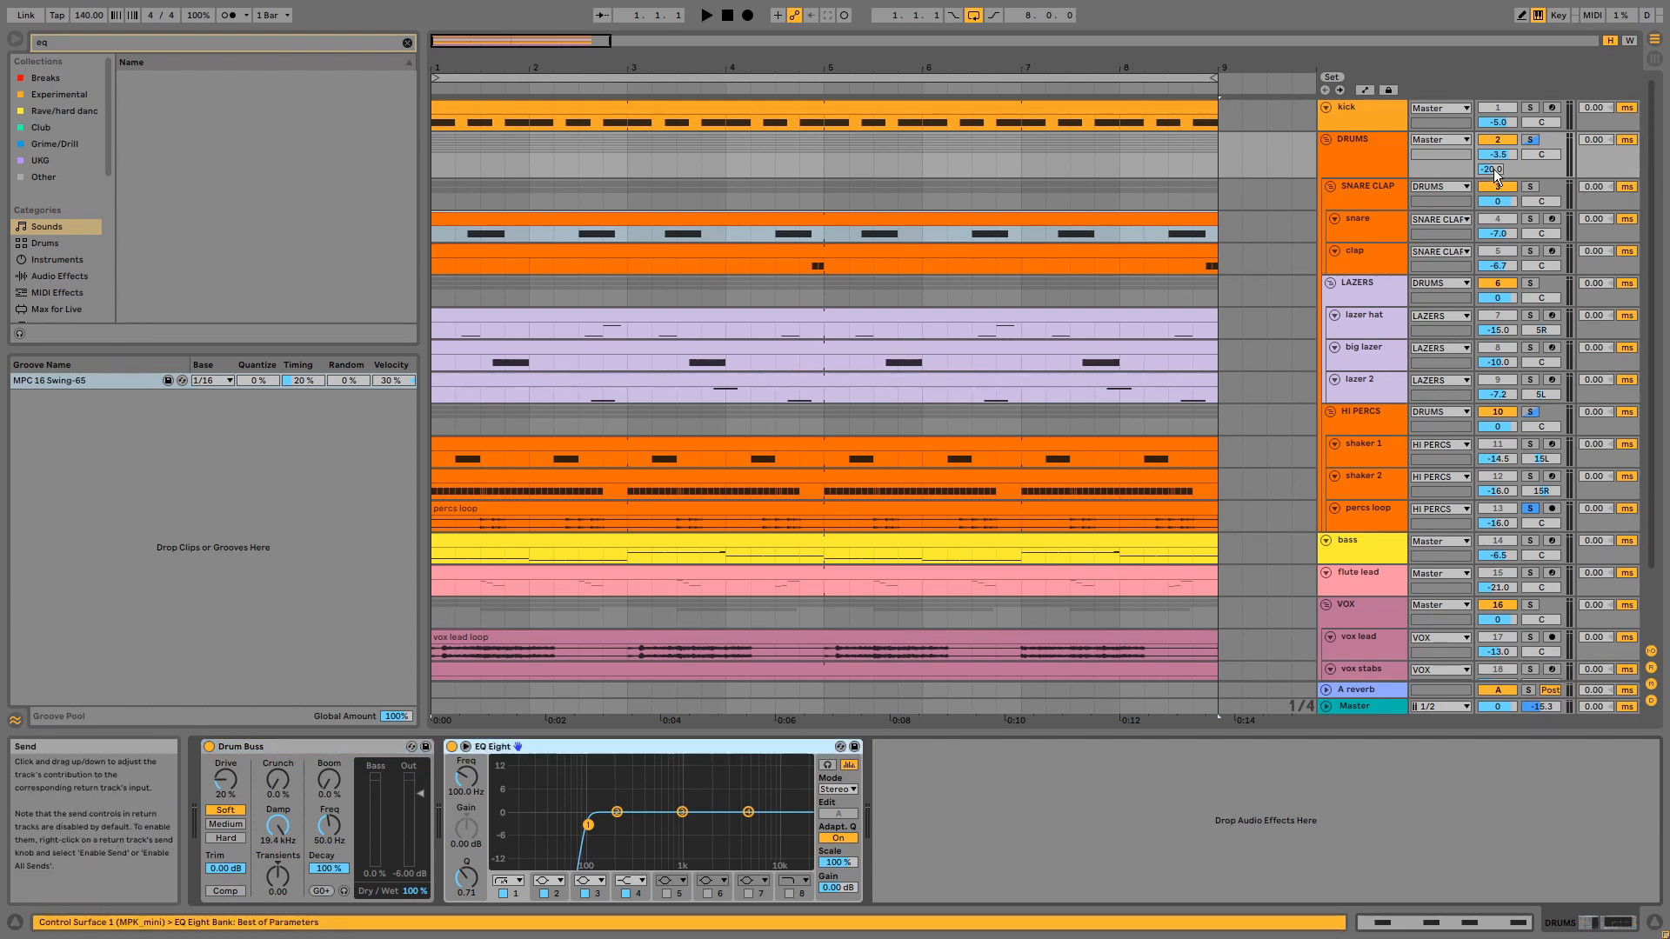
{"action": "left_click", "coordinate": [1379, 691]}
{"action": "left_click", "coordinate": [716, 746]}
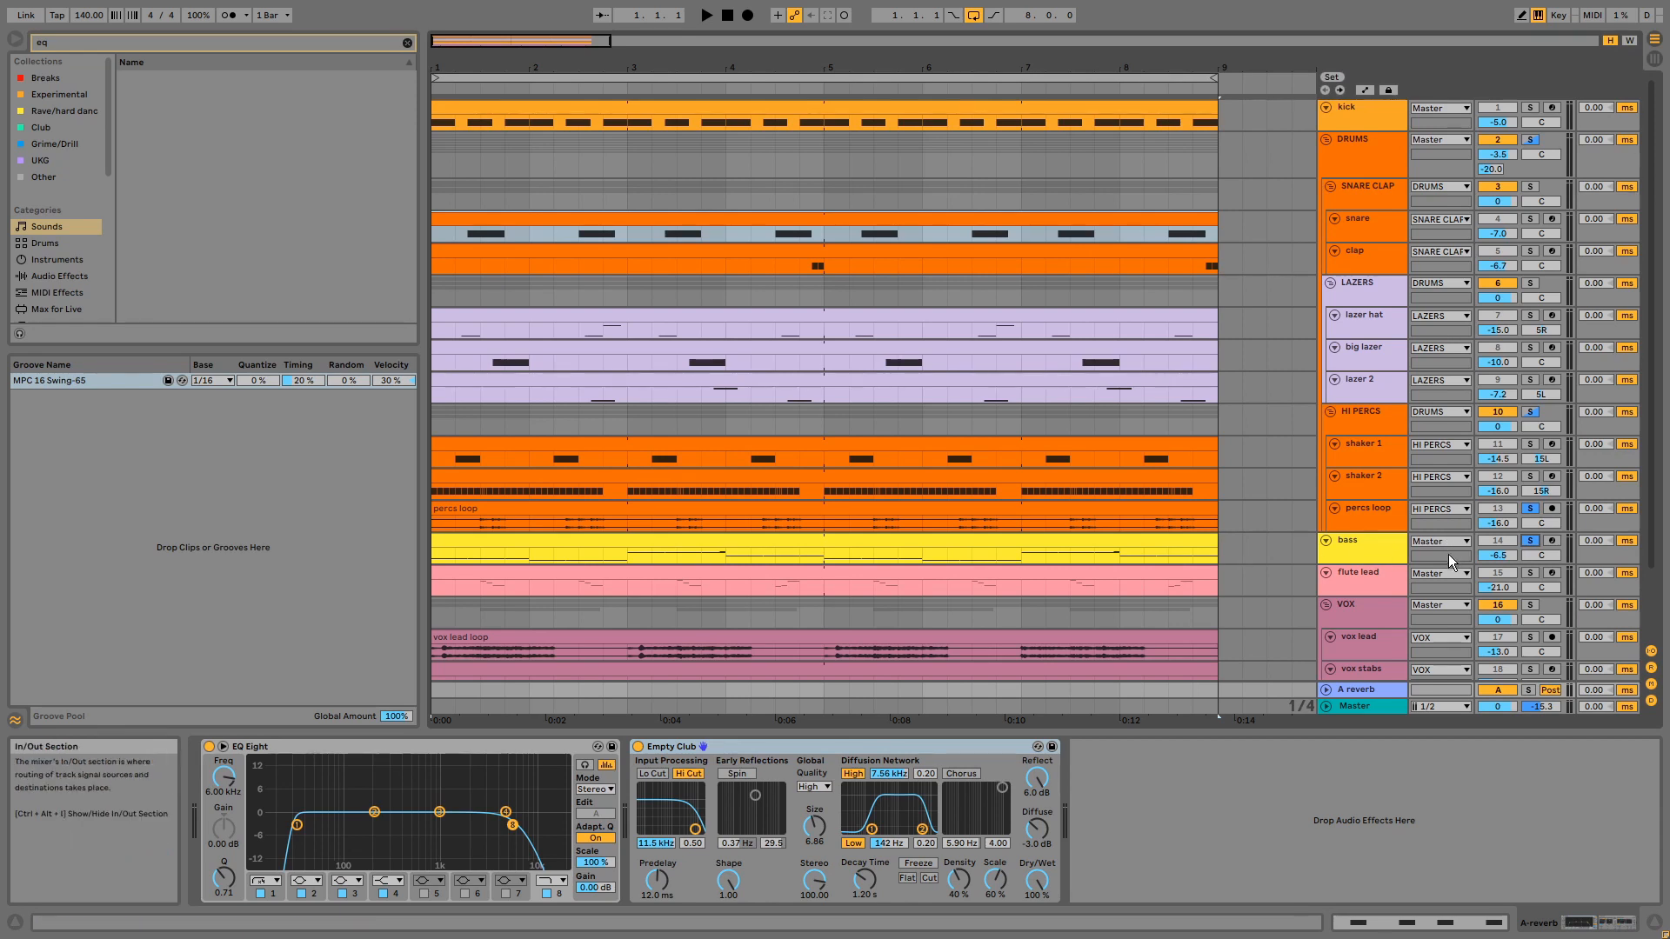
- Solo the bass track in place of the percs loop, play its clip, and open the Instrument Rack's top chain
{"action": "left_click", "coordinate": [1535, 545]}
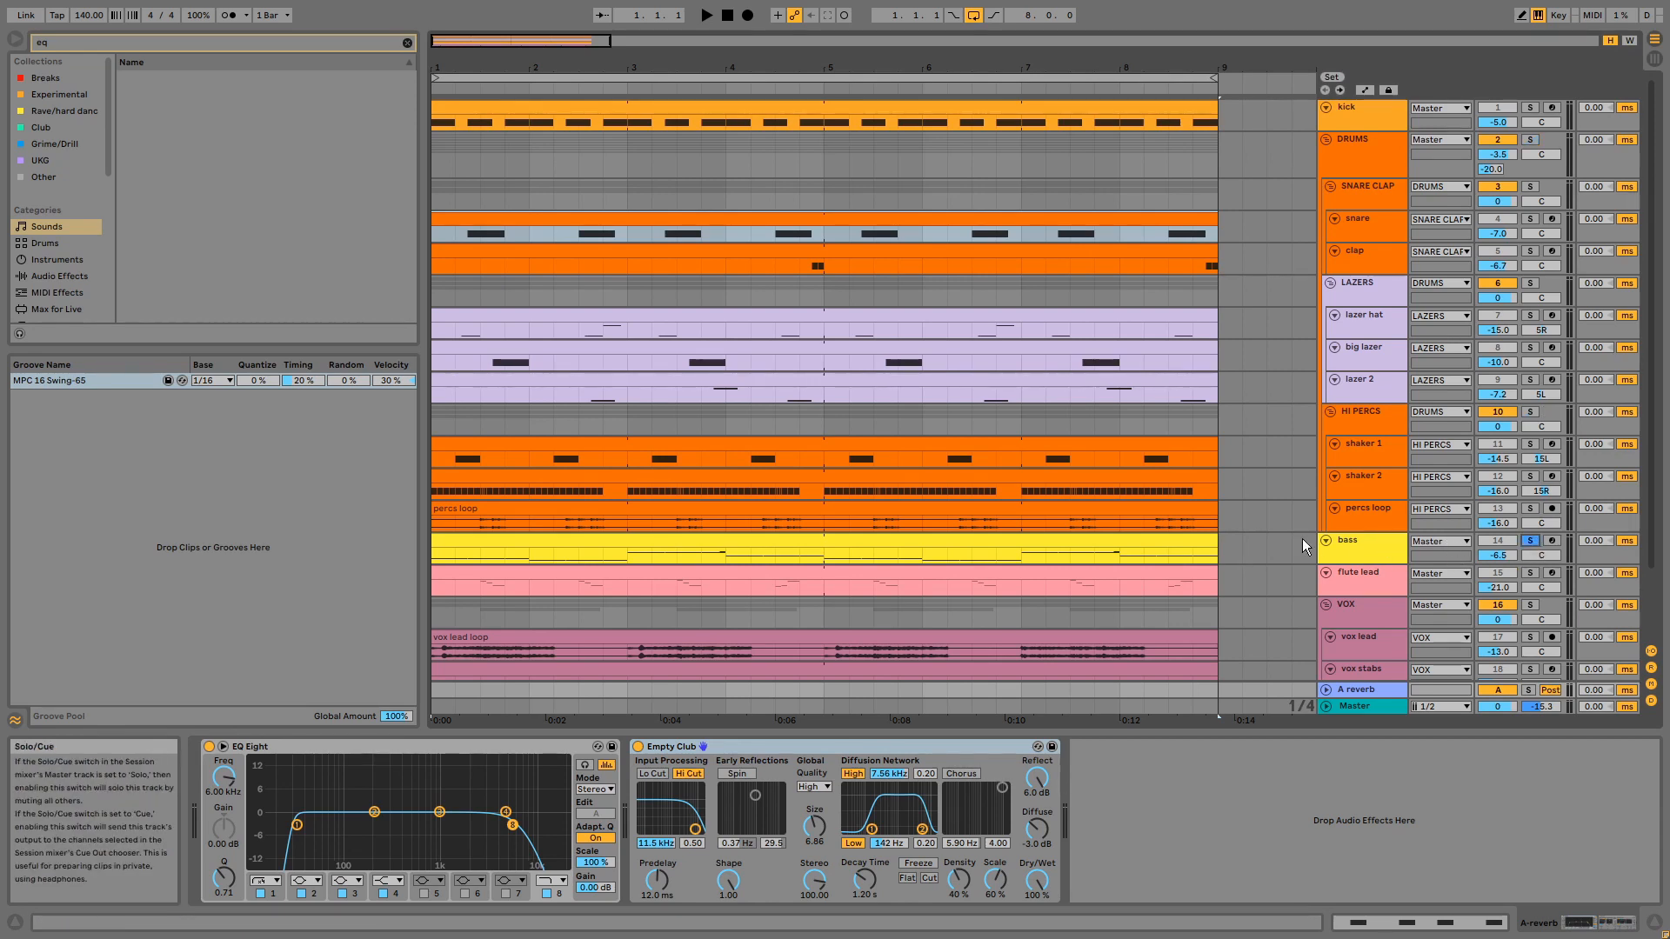
{"action": "left_click", "coordinate": [1159, 536]}
{"action": "key", "text": "space"}
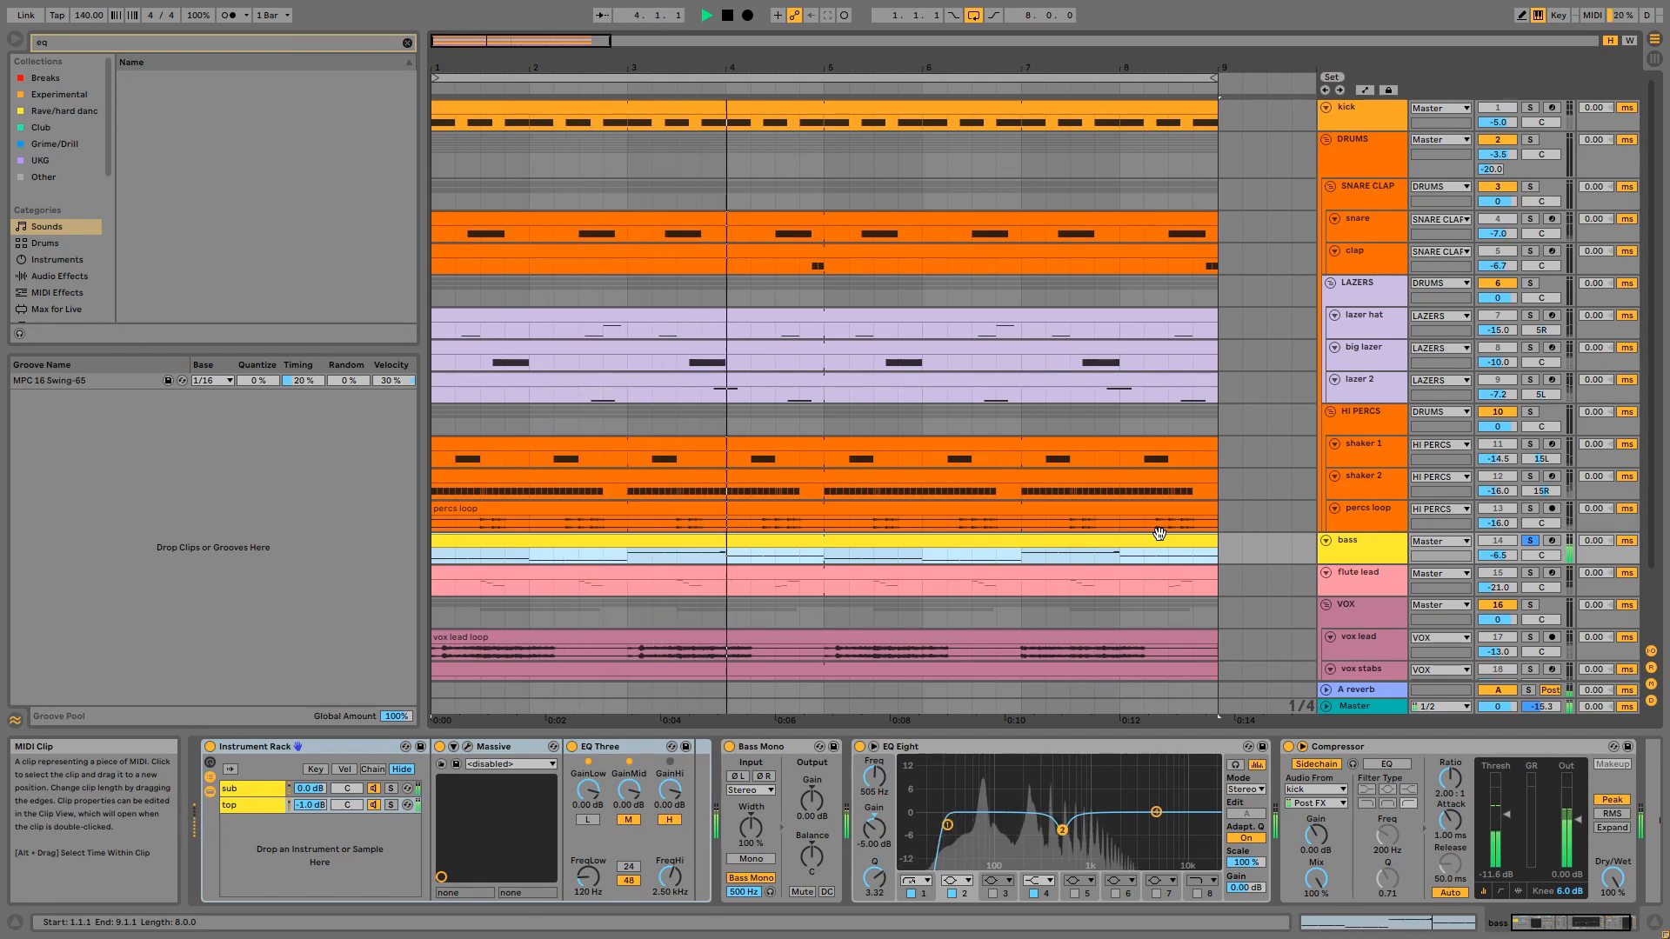
{"action": "key", "text": "space"}
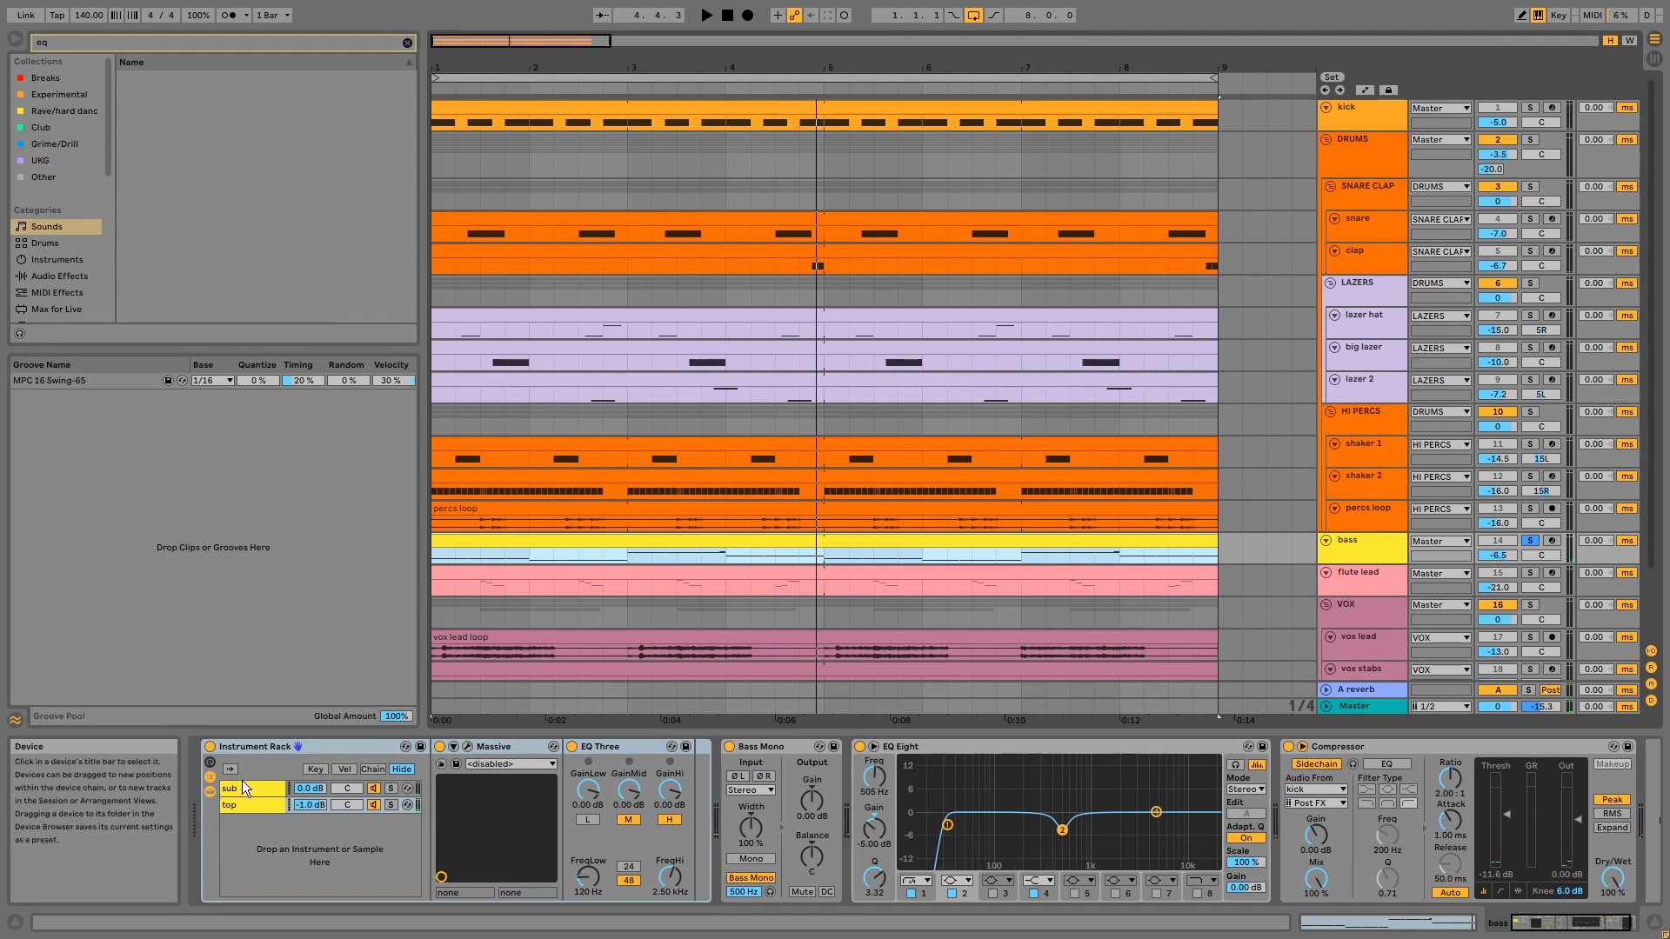
{"action": "left_click", "coordinate": [248, 802]}
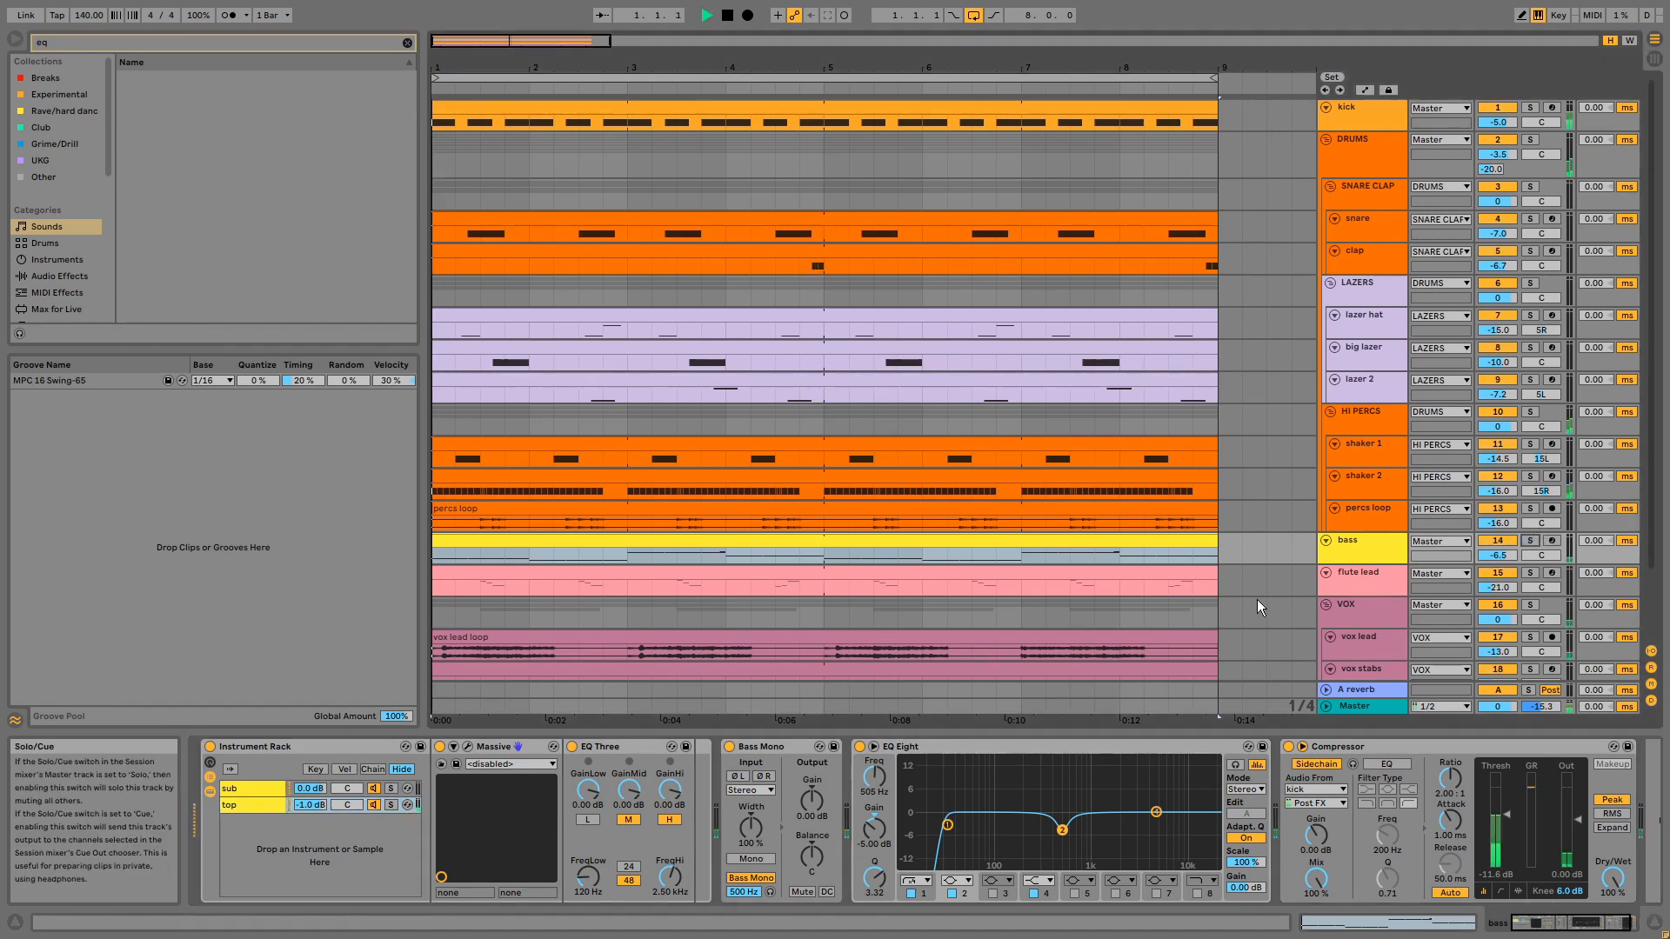
- Examine the bass clip's MIDI notes during playback and return to the arrangement
{"action": "key", "text": "space"}
{"action": "double_click", "coordinate": [1016, 545]}
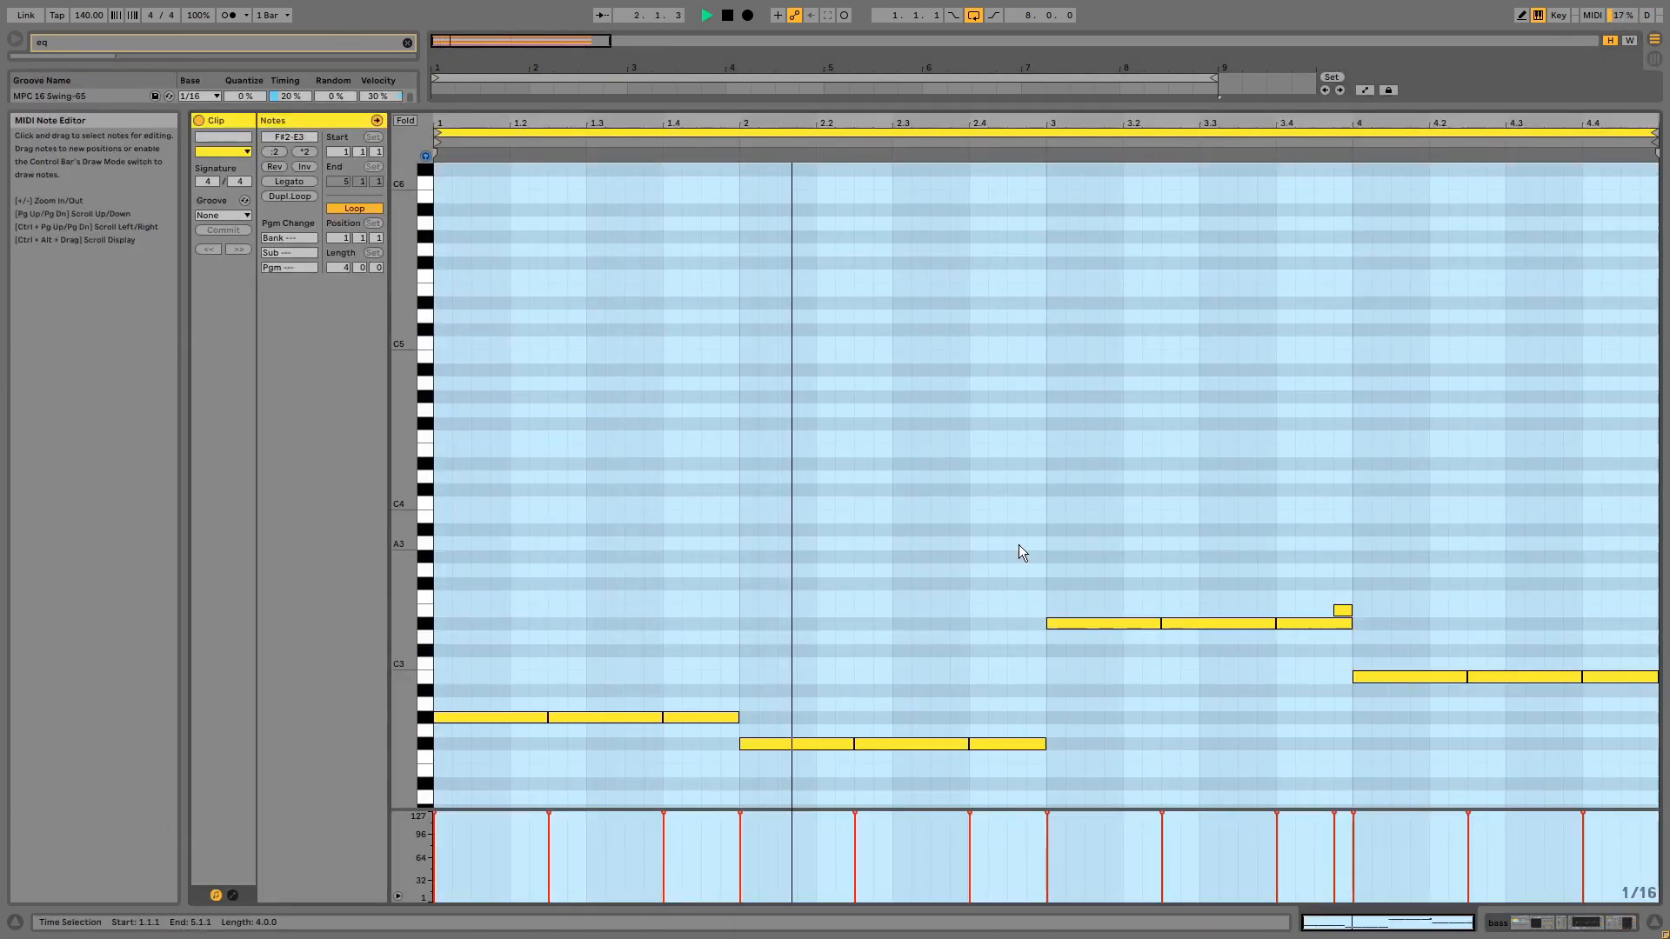
{"action": "scroll", "coordinate": [1019, 544], "scroll_direction": "down", "scroll_amount": 1}
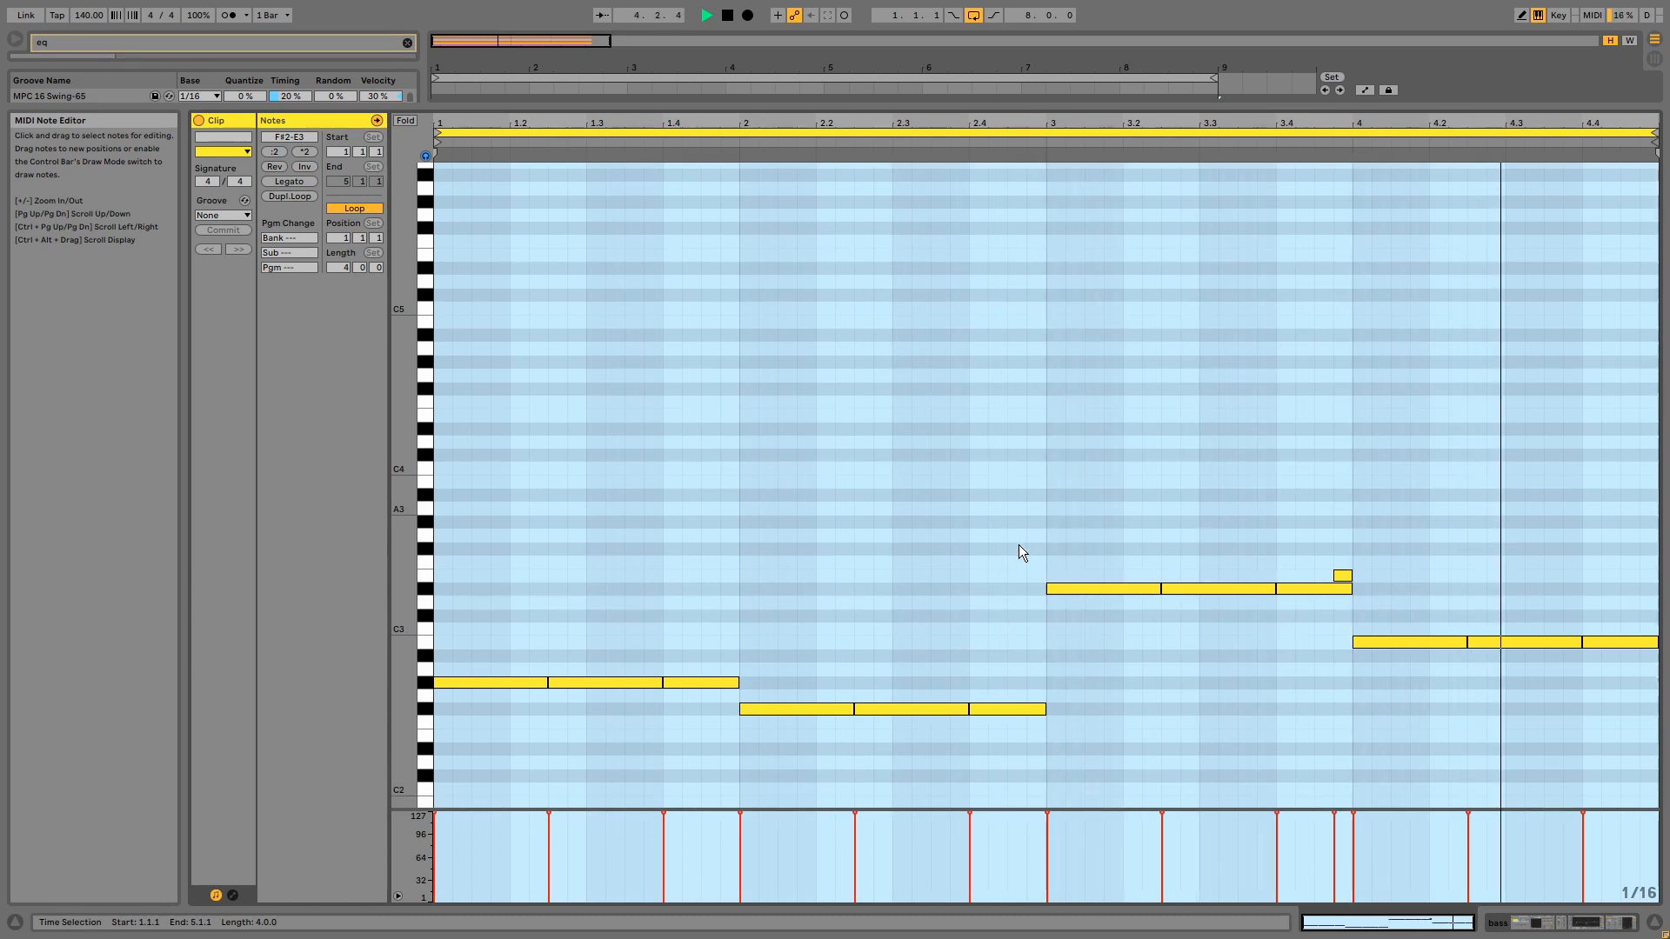
{"action": "key", "text": "shift+Tab"}
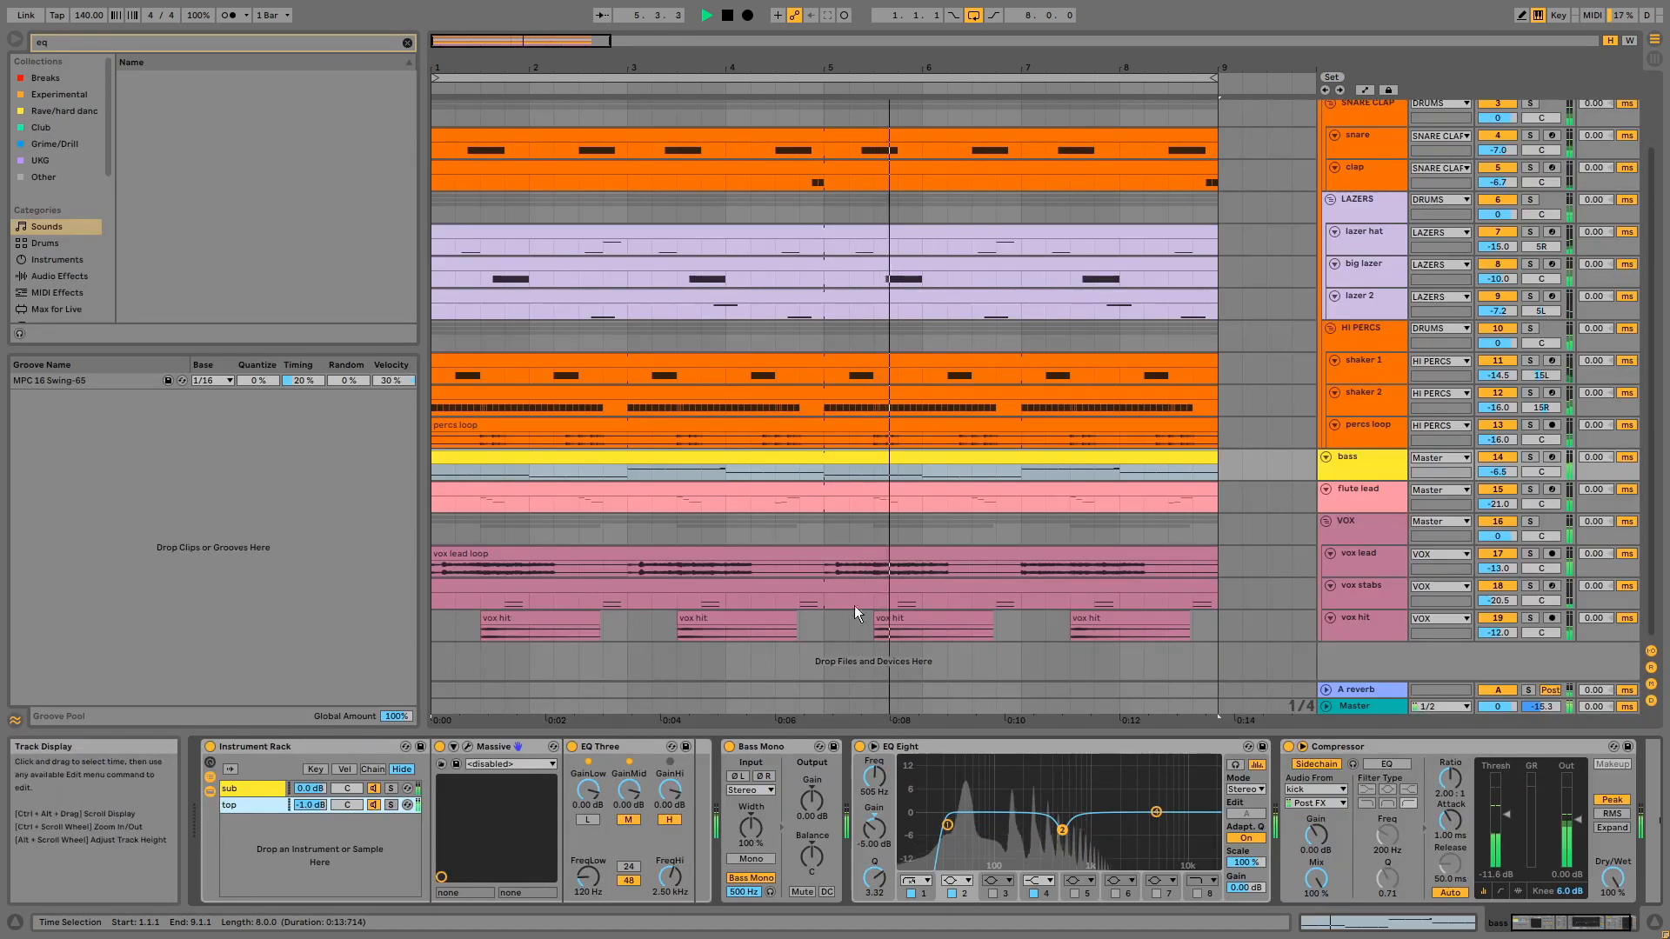
- Inspect the bass Massive patch's voicing, first envelope and FX2 Dimension Expander settings with playback stopped, and close the plug-in window
{"action": "left_click", "coordinate": [468, 748]}
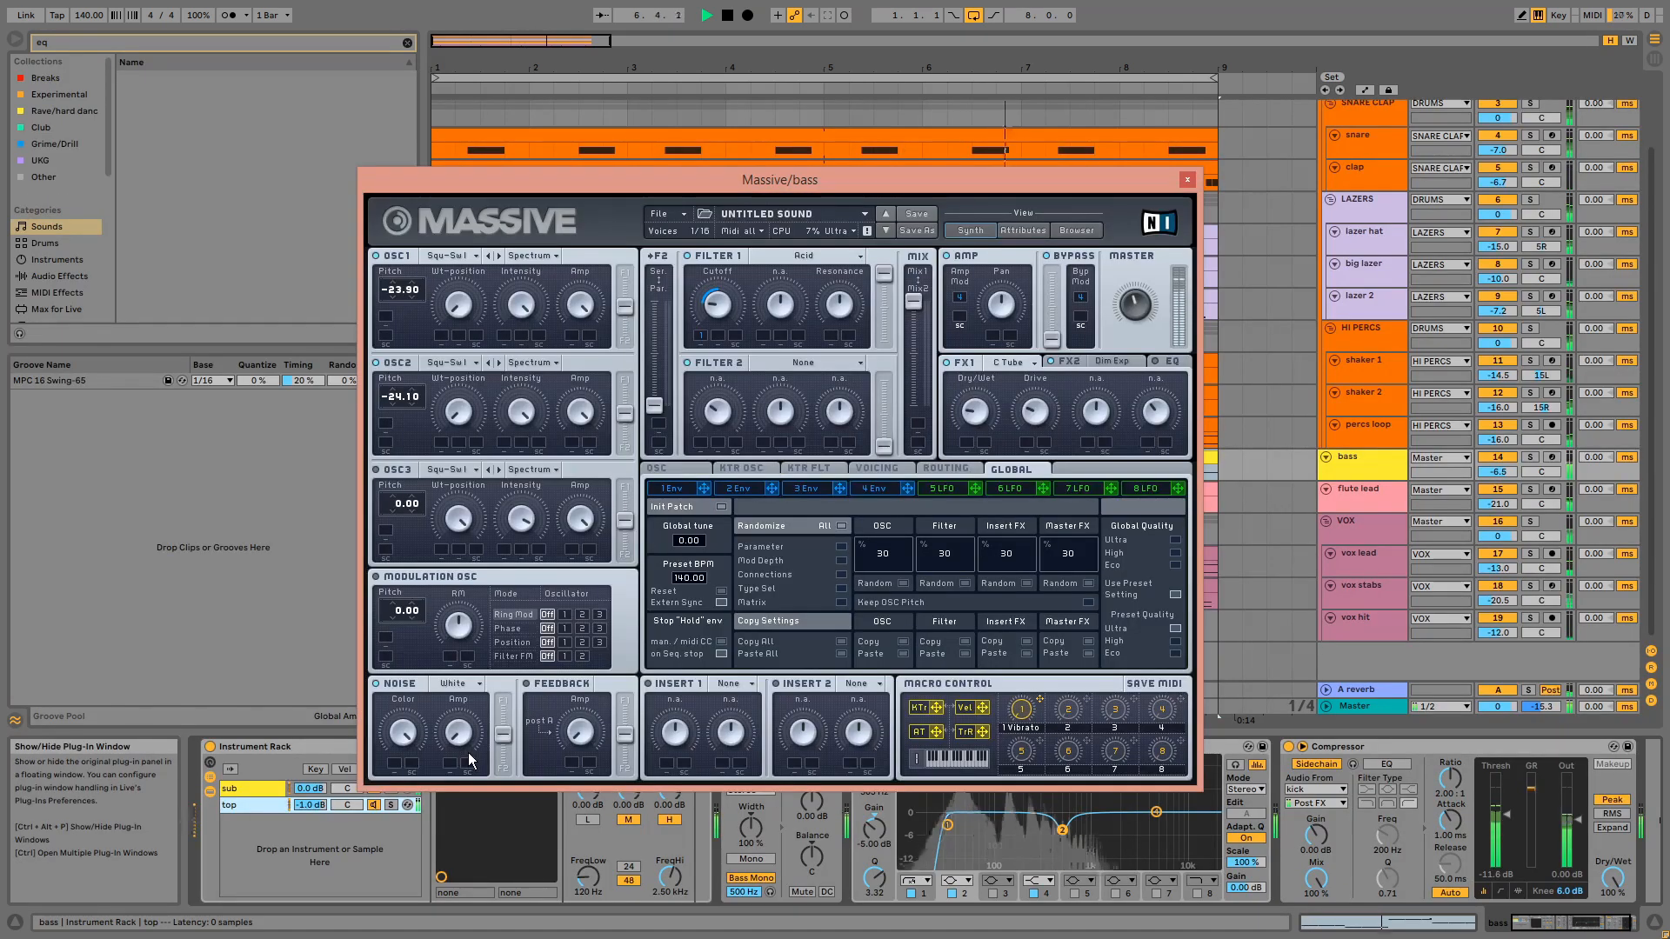
{"action": "key", "text": "space"}
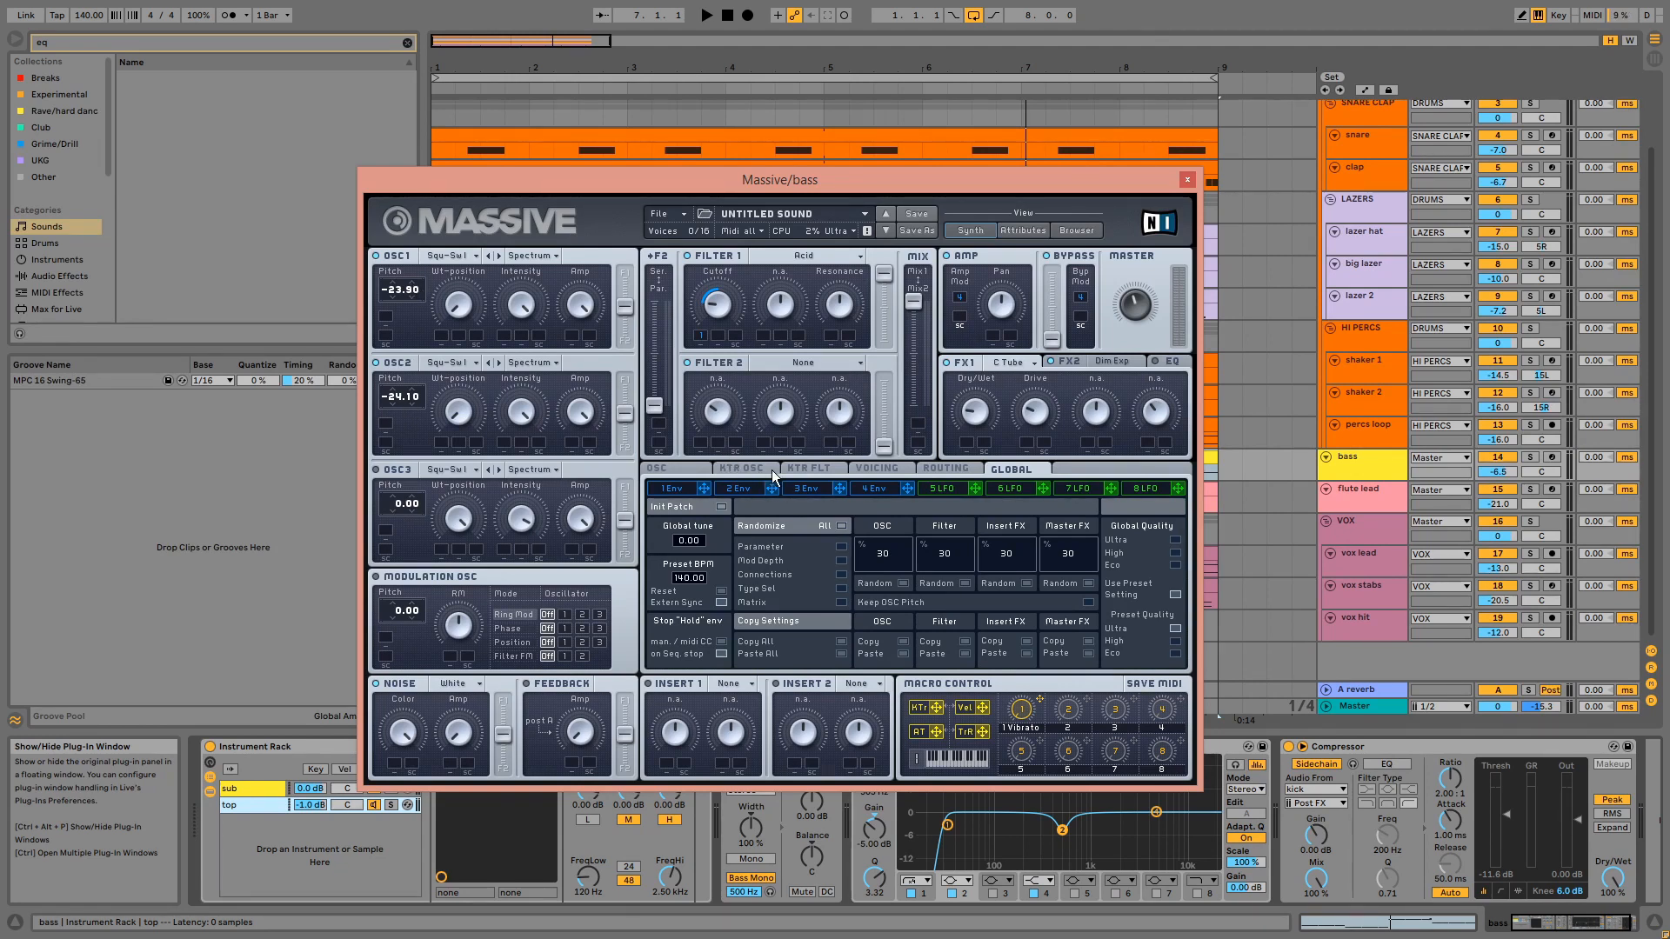
{"action": "left_click", "coordinate": [868, 467]}
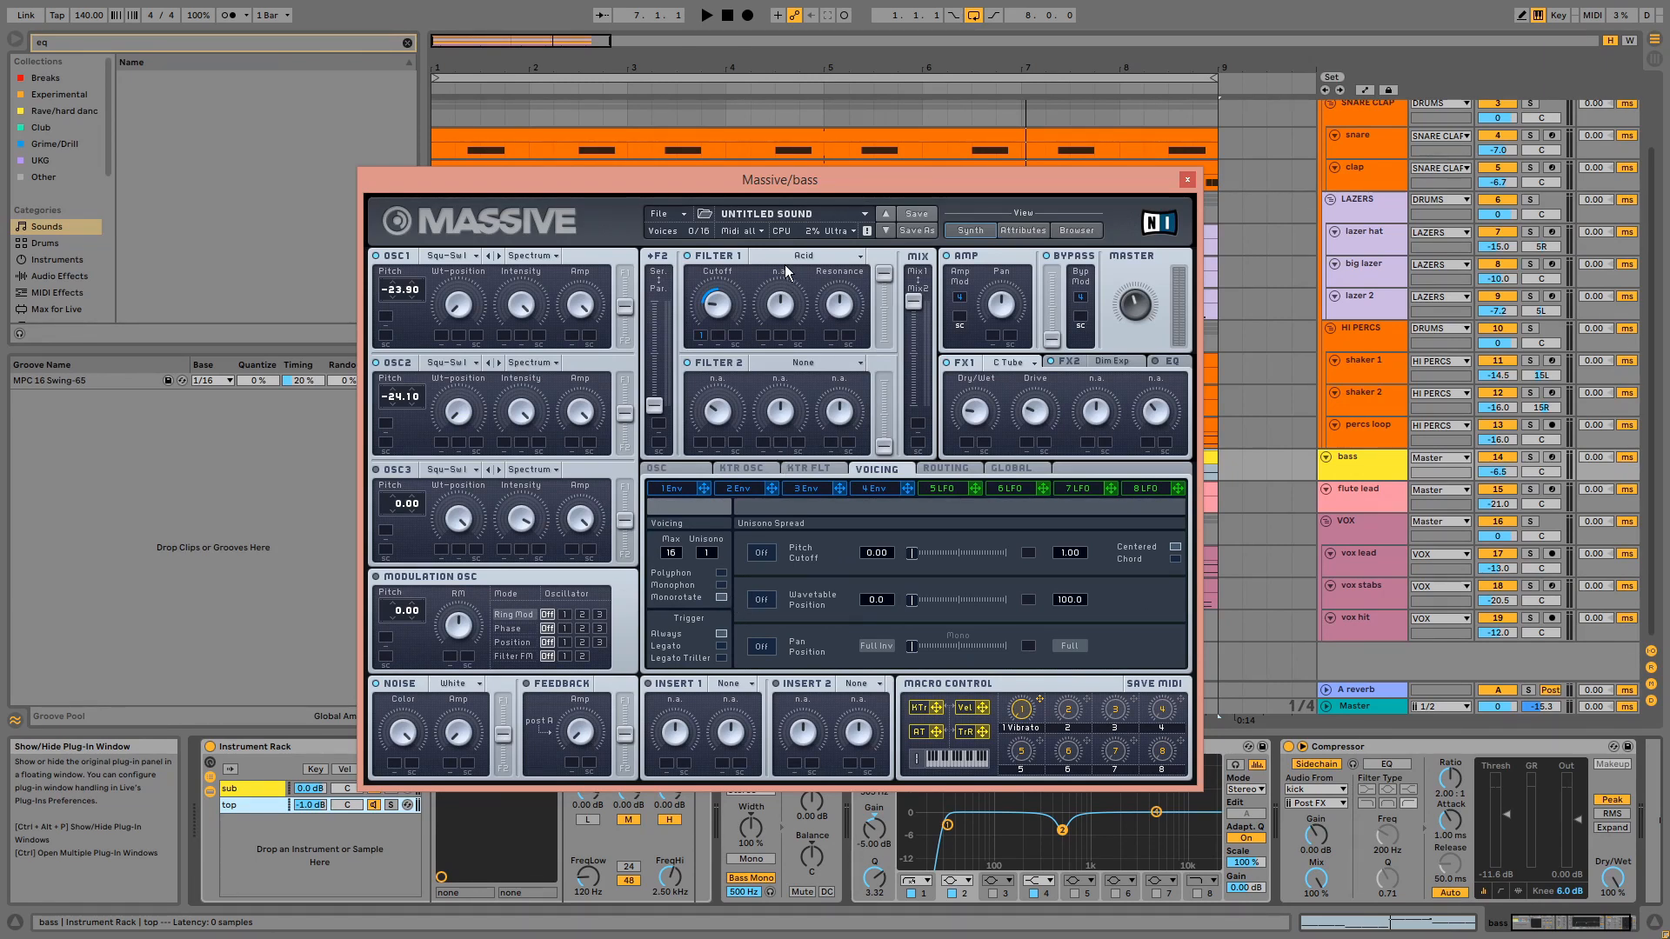
{"action": "left_click", "coordinate": [686, 493]}
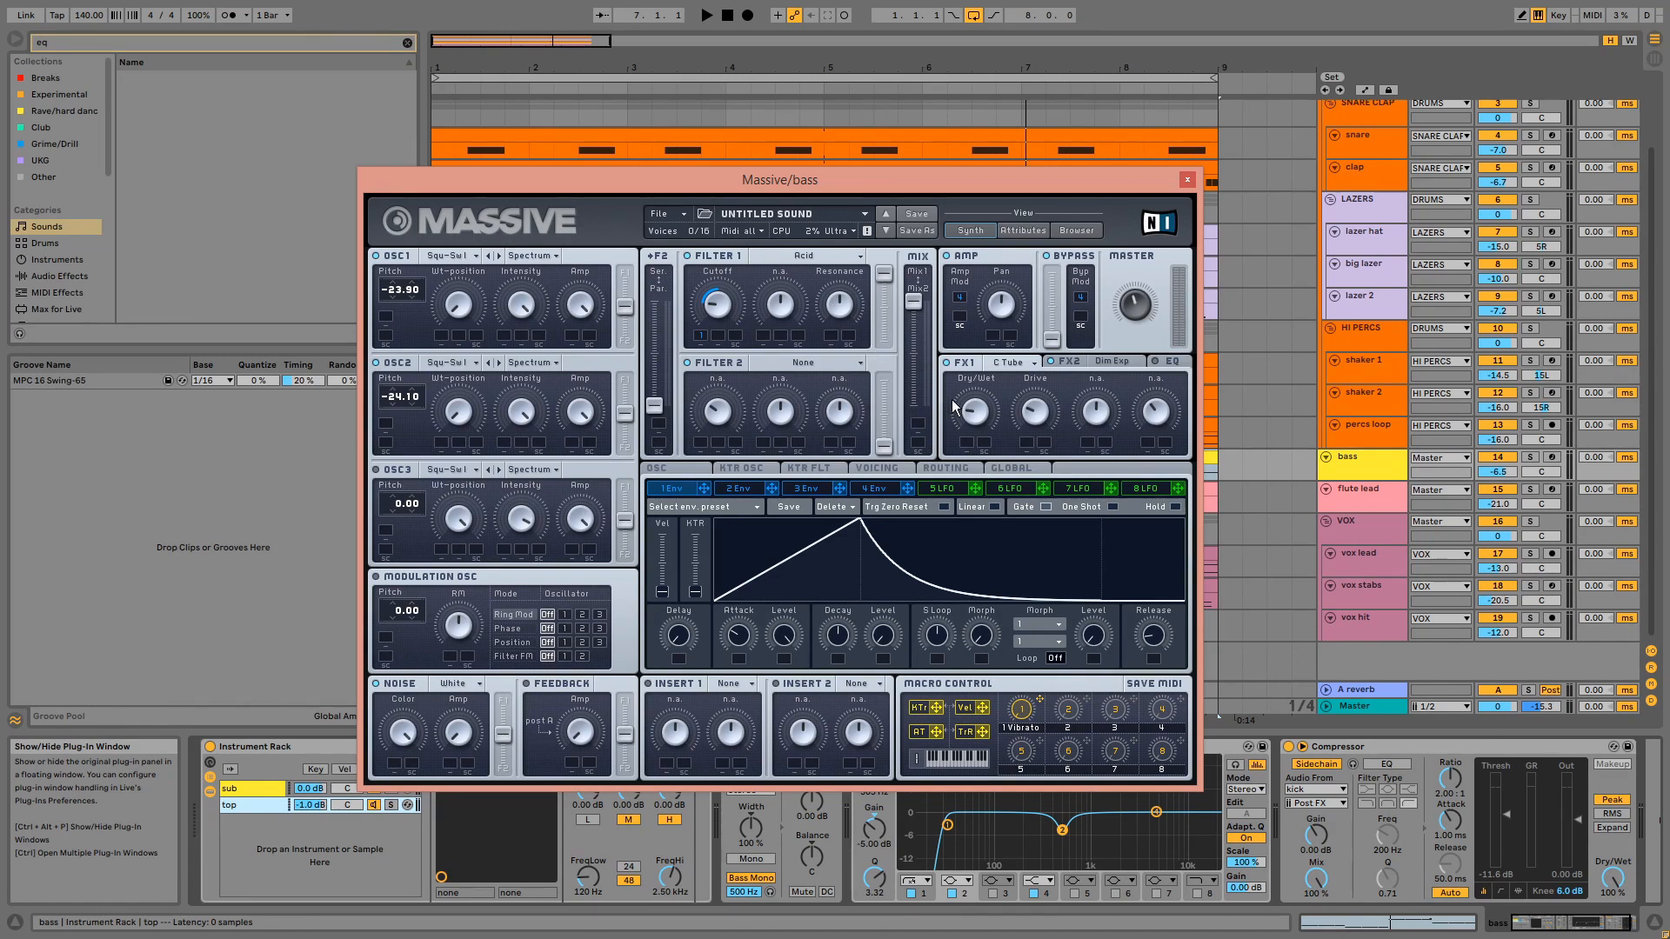
{"action": "left_click", "coordinate": [1098, 364]}
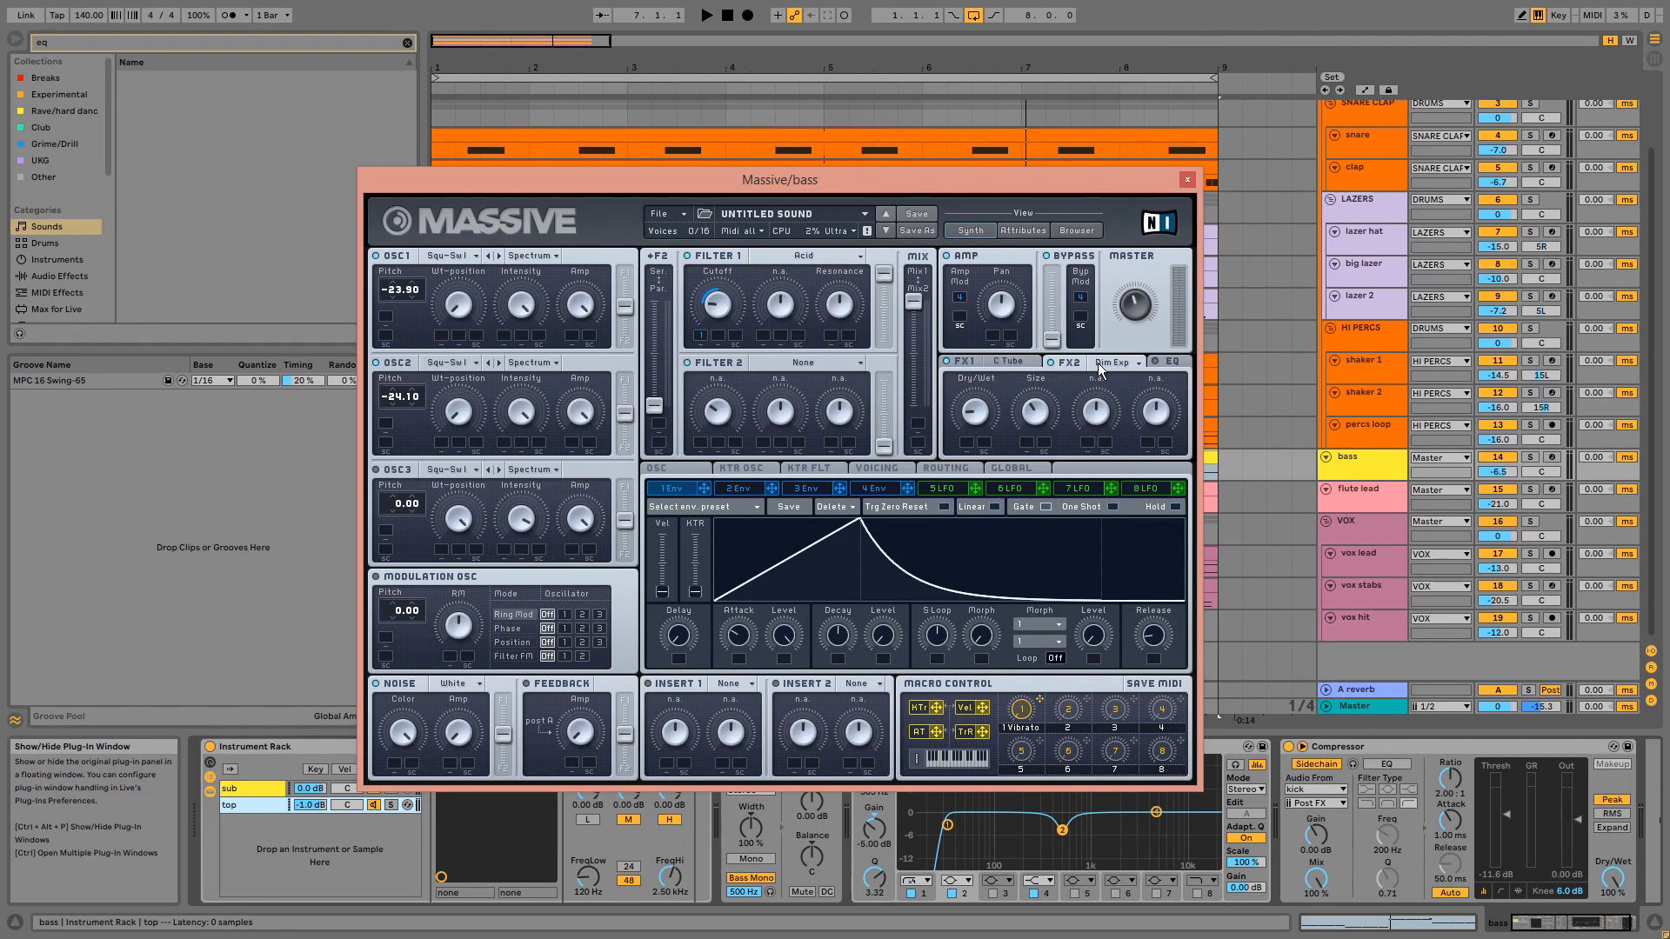
{"action": "left_click", "coordinate": [1188, 179]}
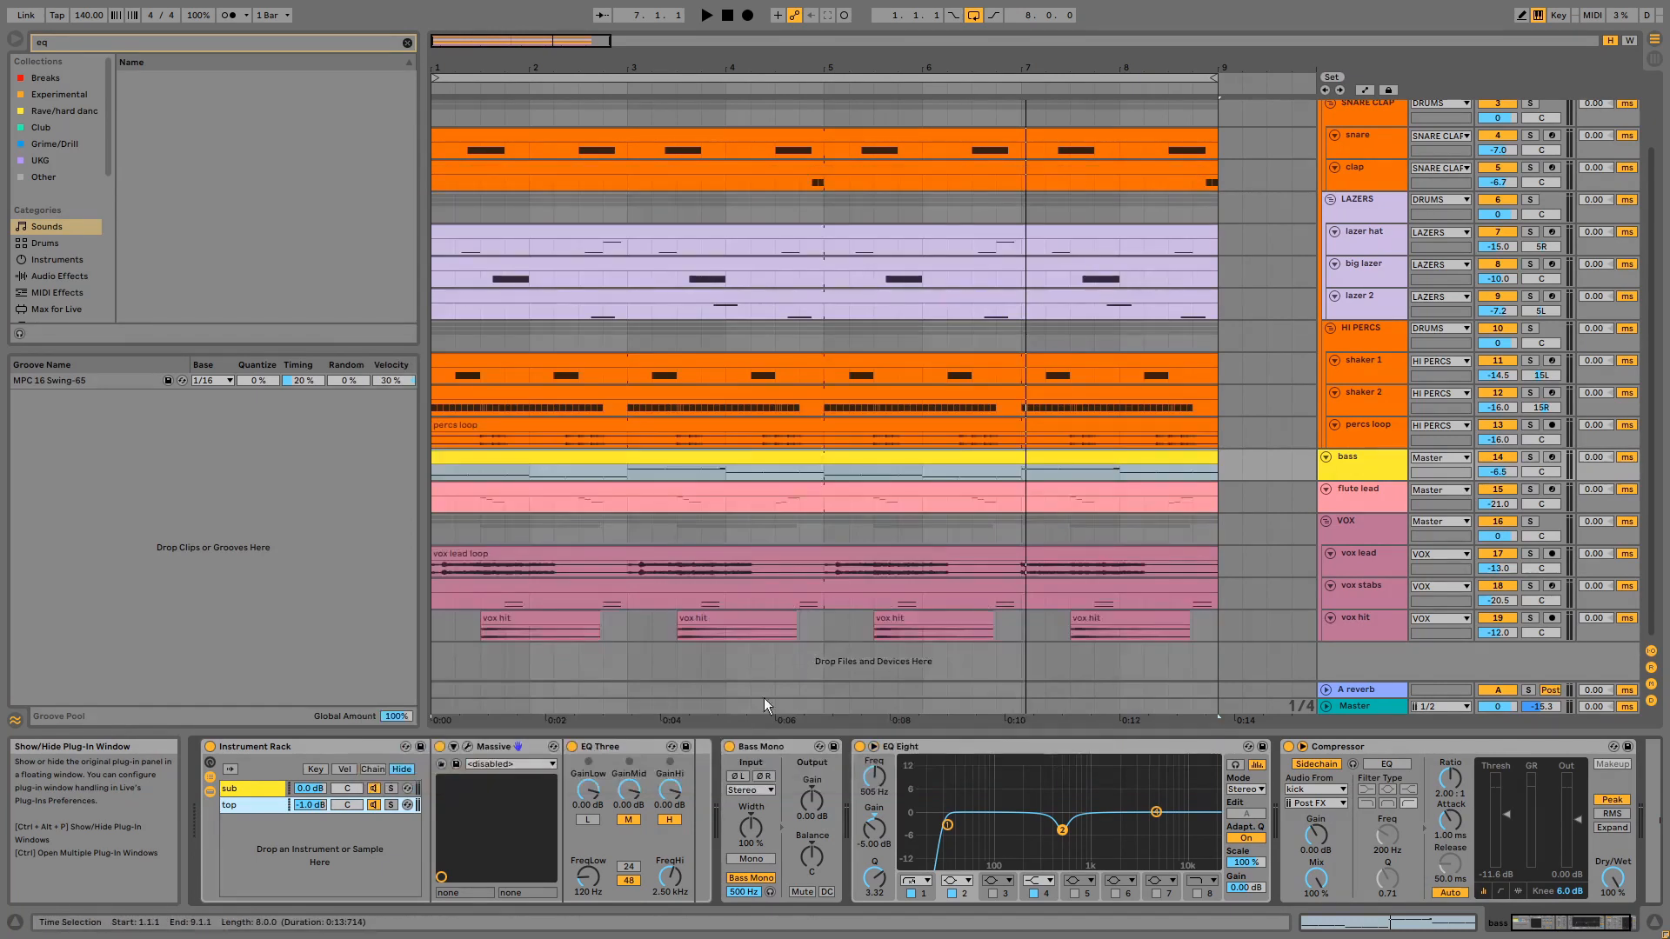
- Inspect the EQ Three on the bass rack's top chain and the Massive patch on its sub chain, closing the plug-in window
{"action": "left_click", "coordinate": [609, 748]}
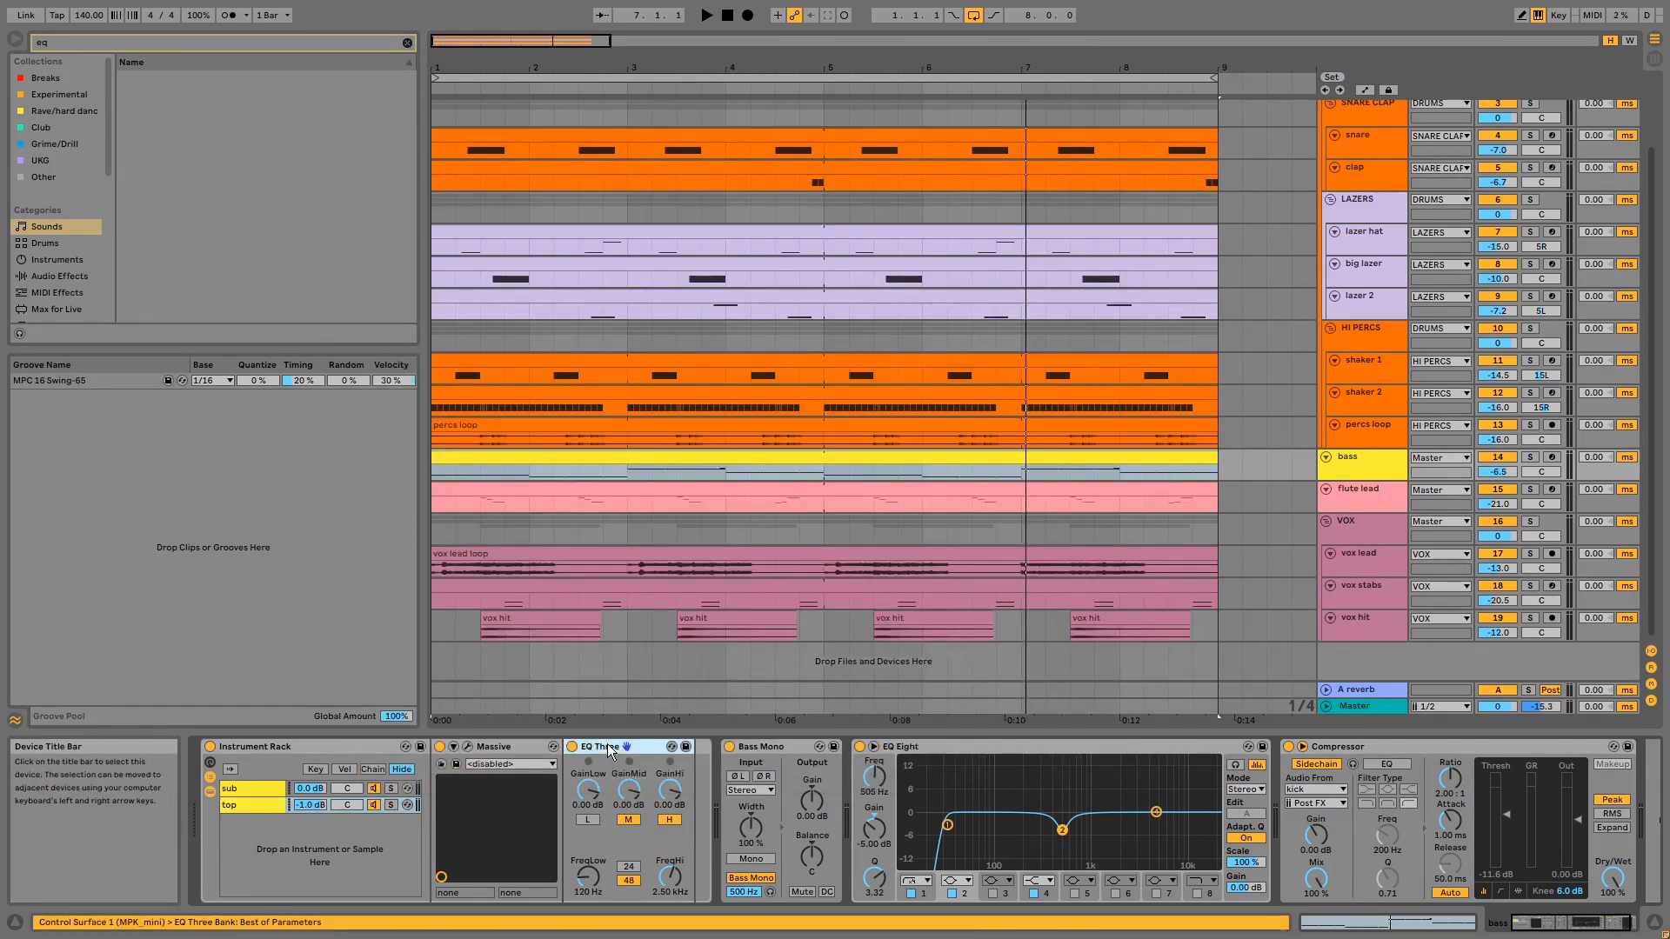
{"action": "left_click", "coordinate": [242, 792]}
{"action": "left_click", "coordinate": [468, 747]}
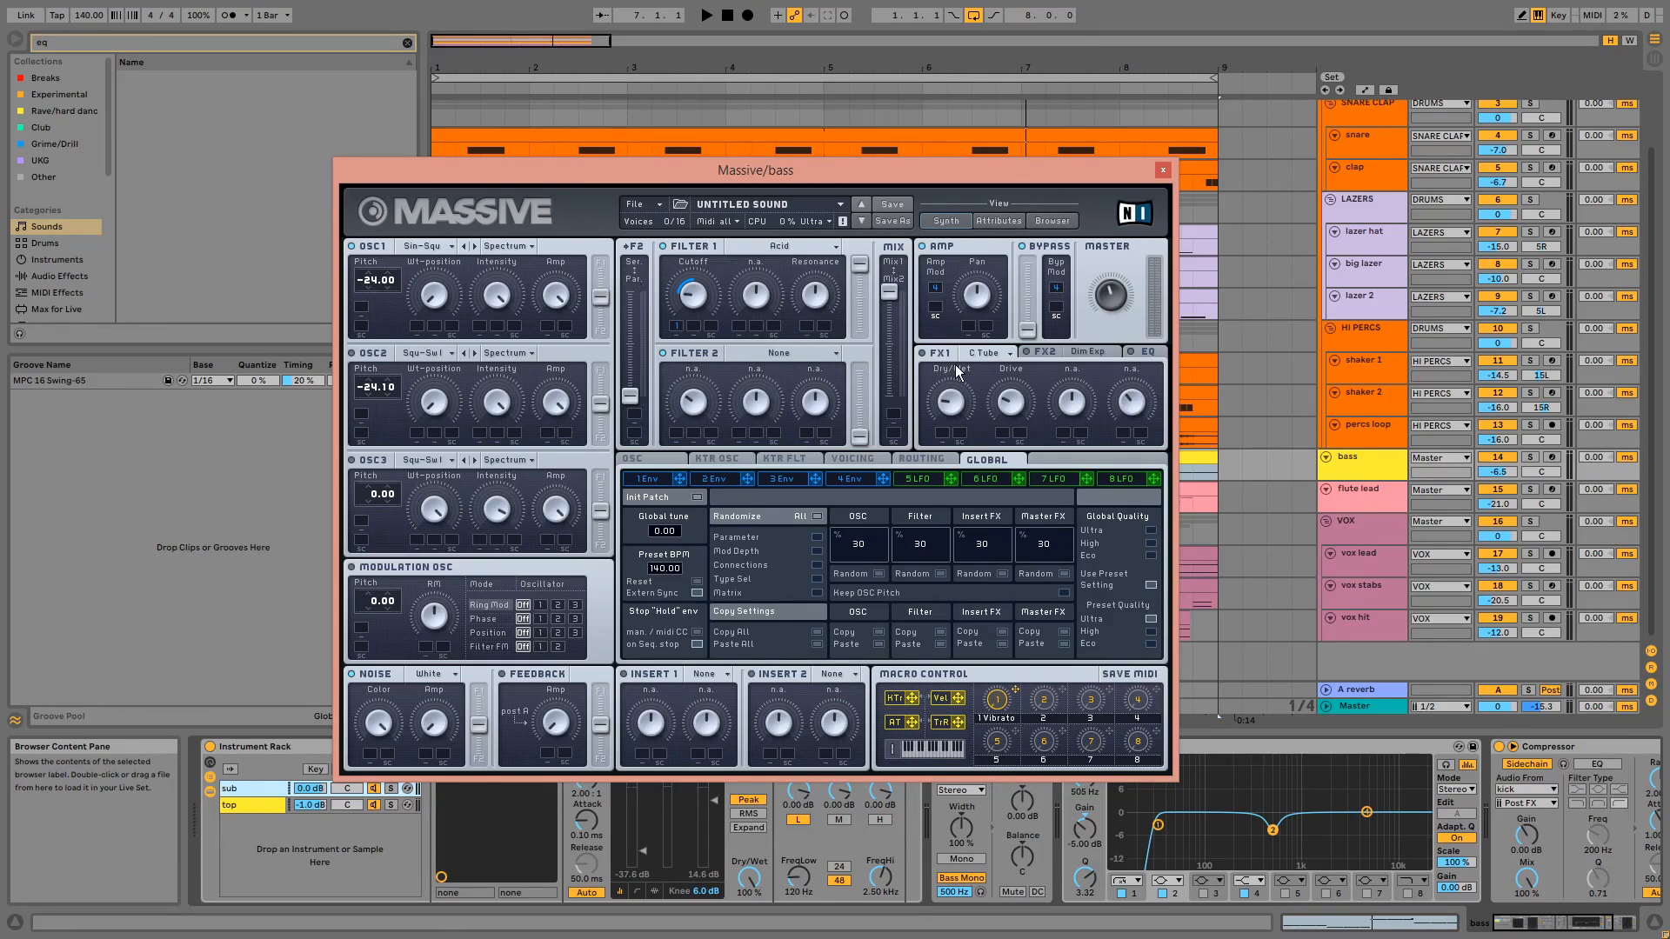
{"action": "left_click", "coordinate": [1163, 169]}
- Examine the sub chain's Compressor and EQ Three, plus the bass track's Bass Mono, EQ Eight and sidechain Compressor
{"action": "left_click", "coordinate": [687, 745]}
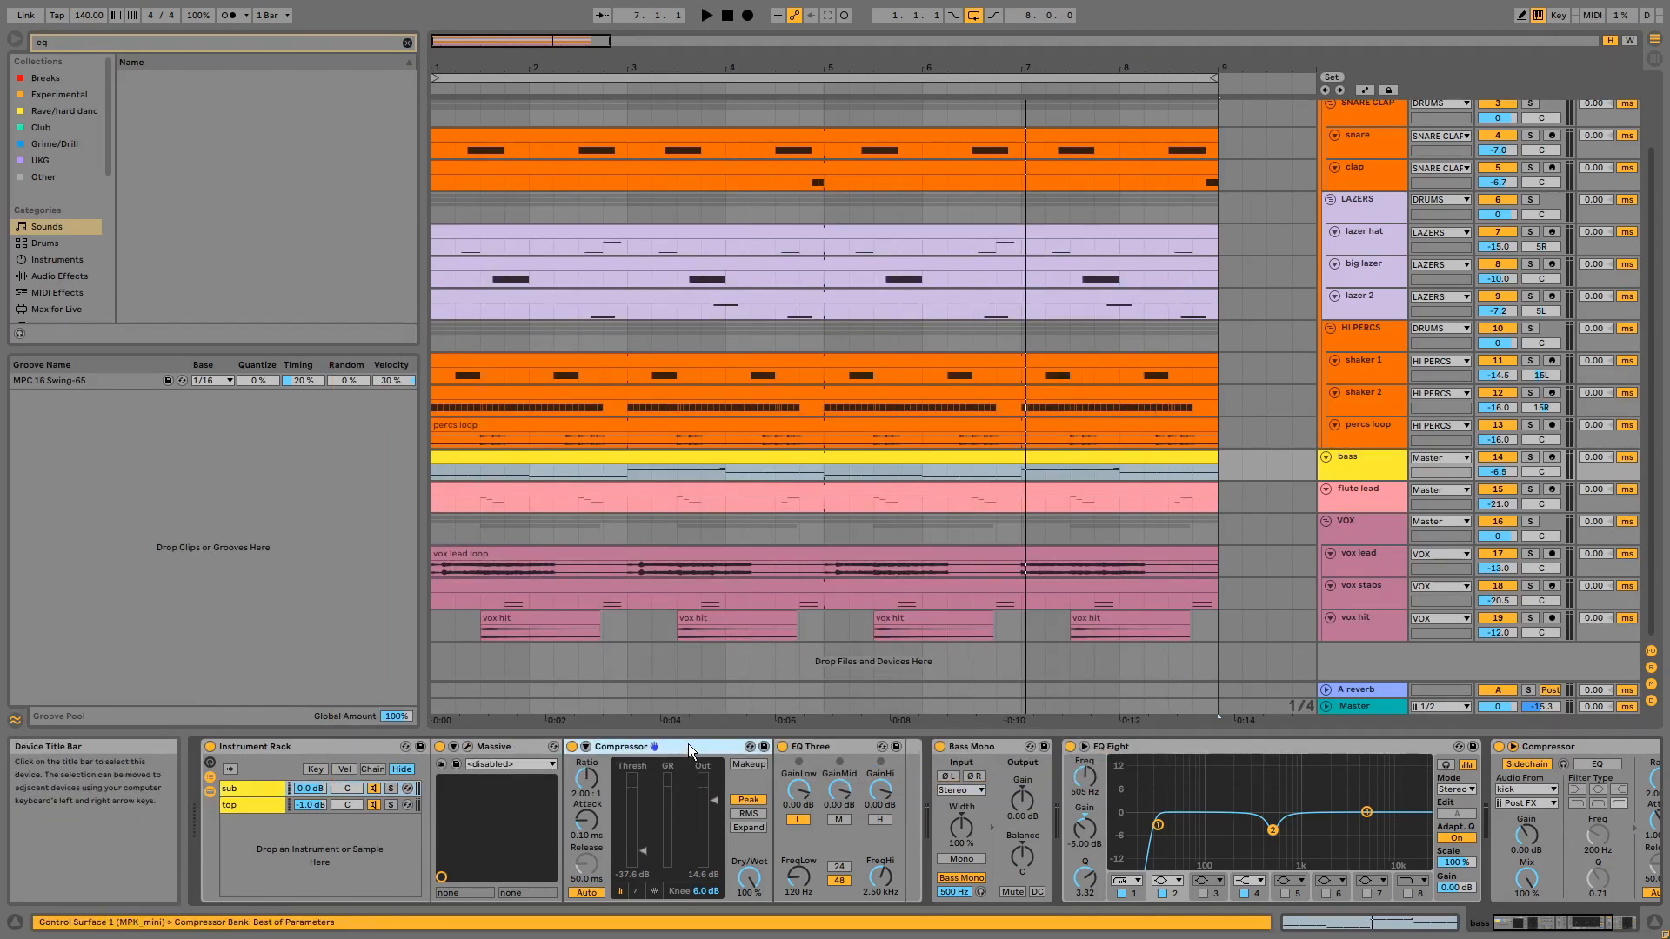
{"action": "left_click", "coordinate": [829, 748]}
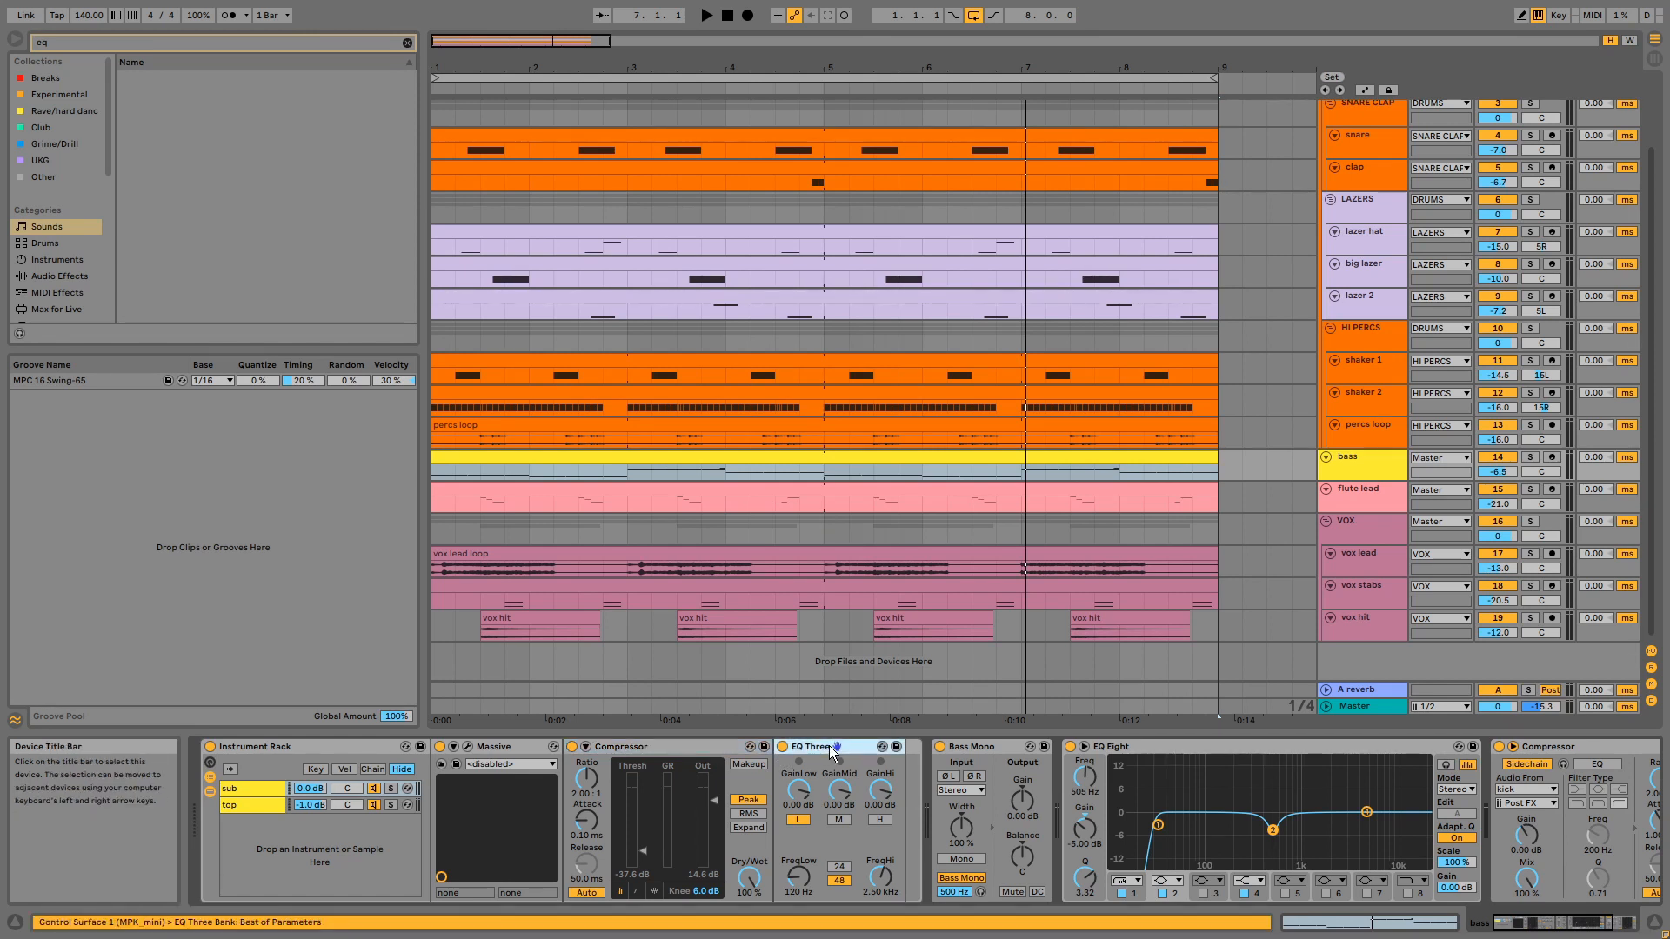
{"action": "left_click", "coordinate": [984, 750]}
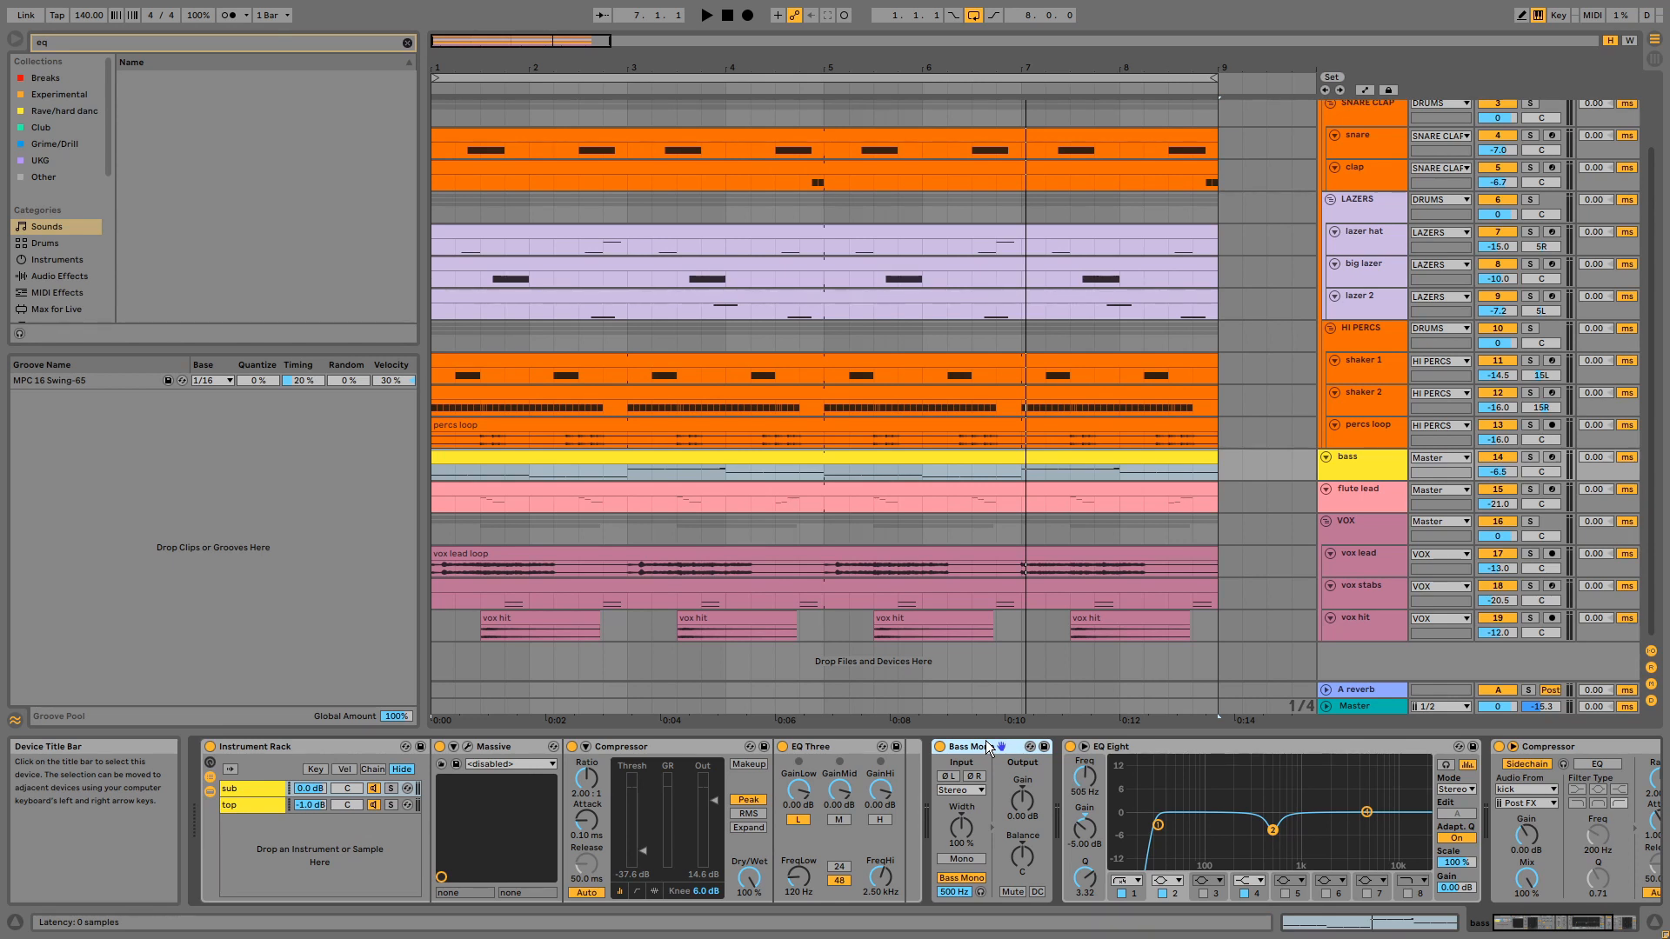
{"action": "left_click", "coordinate": [1261, 750]}
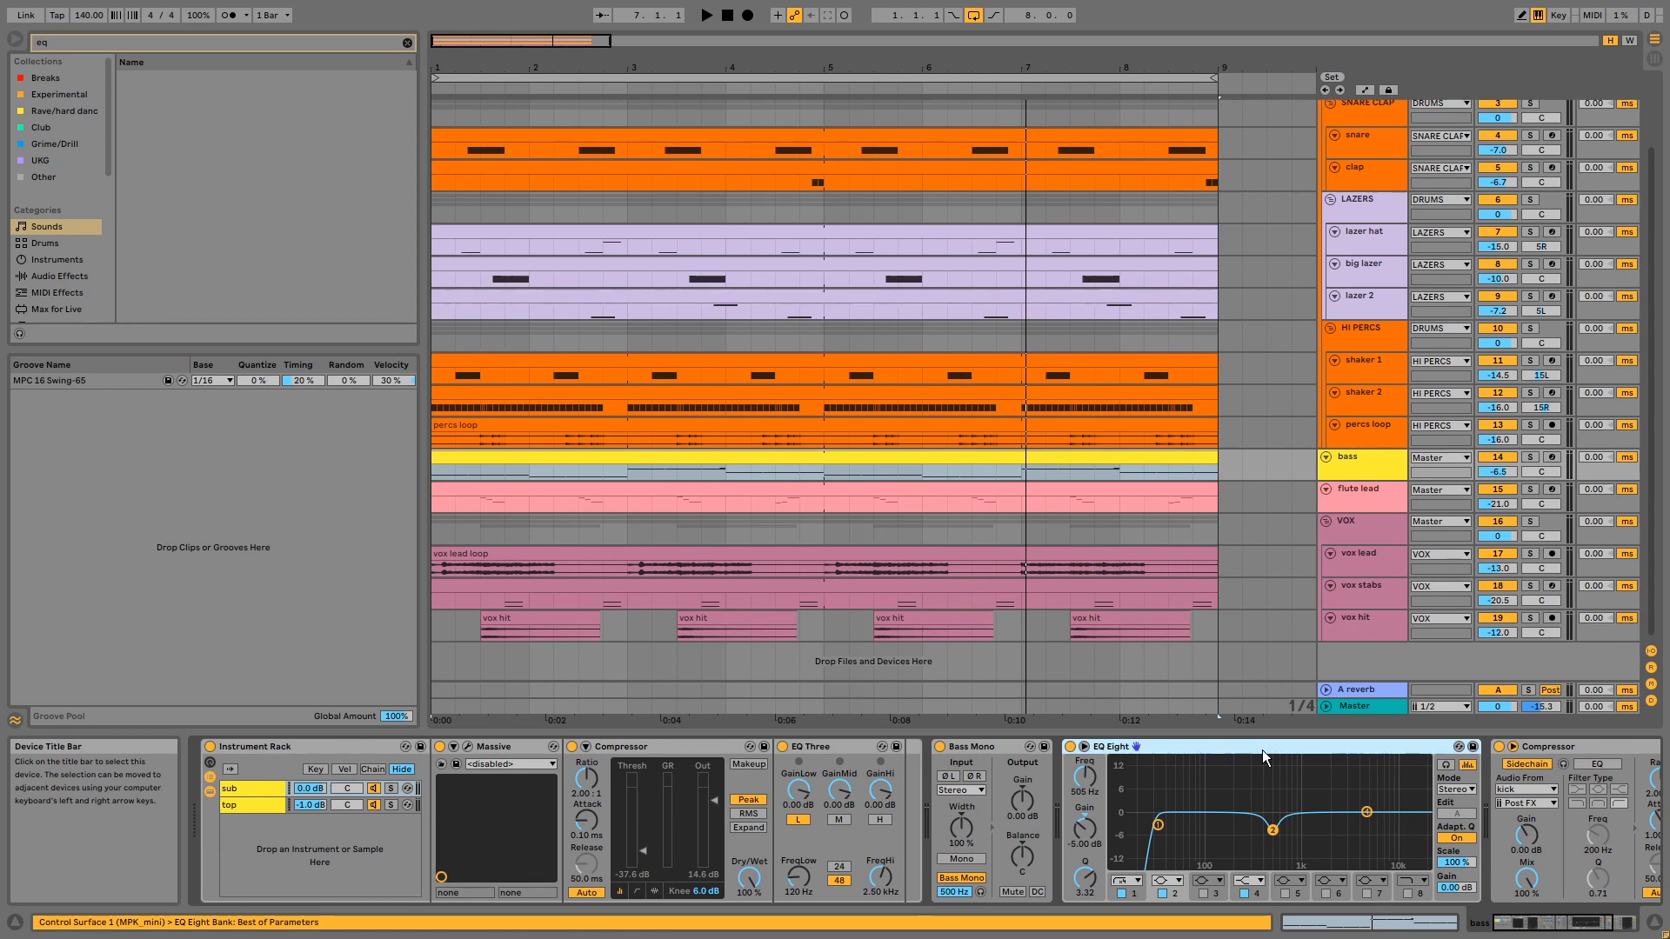
{"action": "left_click", "coordinate": [1543, 745]}
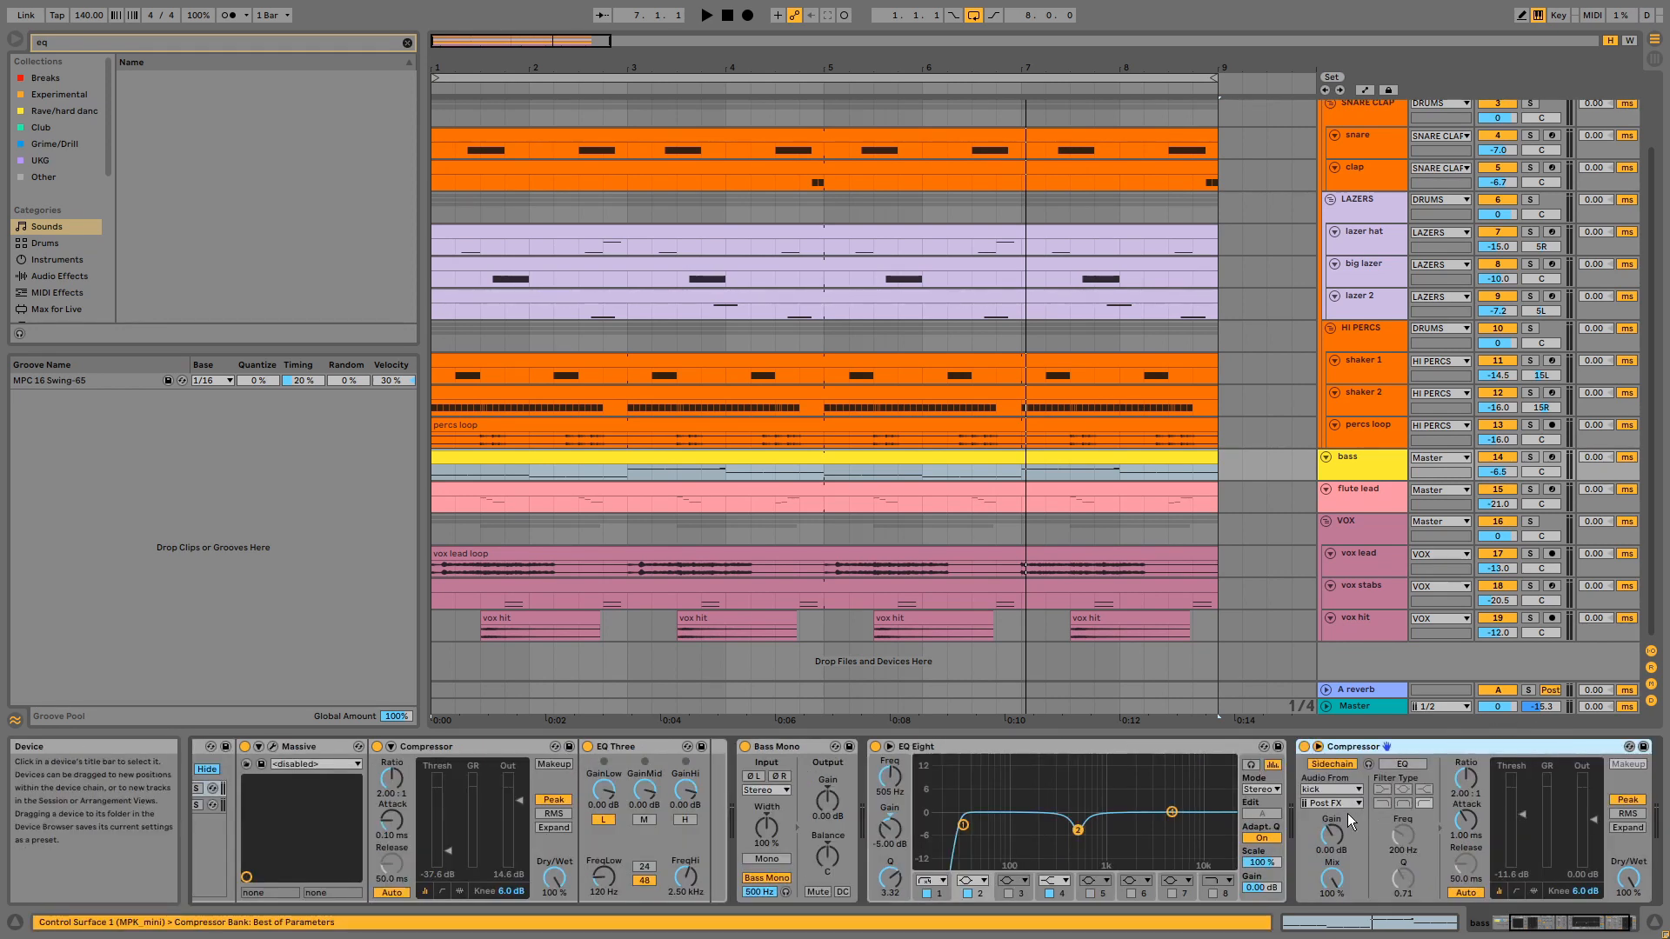
- Play the bass clip within the full mix, and enlarge the bass track to show its A reverb send
{"action": "left_click", "coordinate": [1083, 453]}
{"action": "key", "text": "space"}
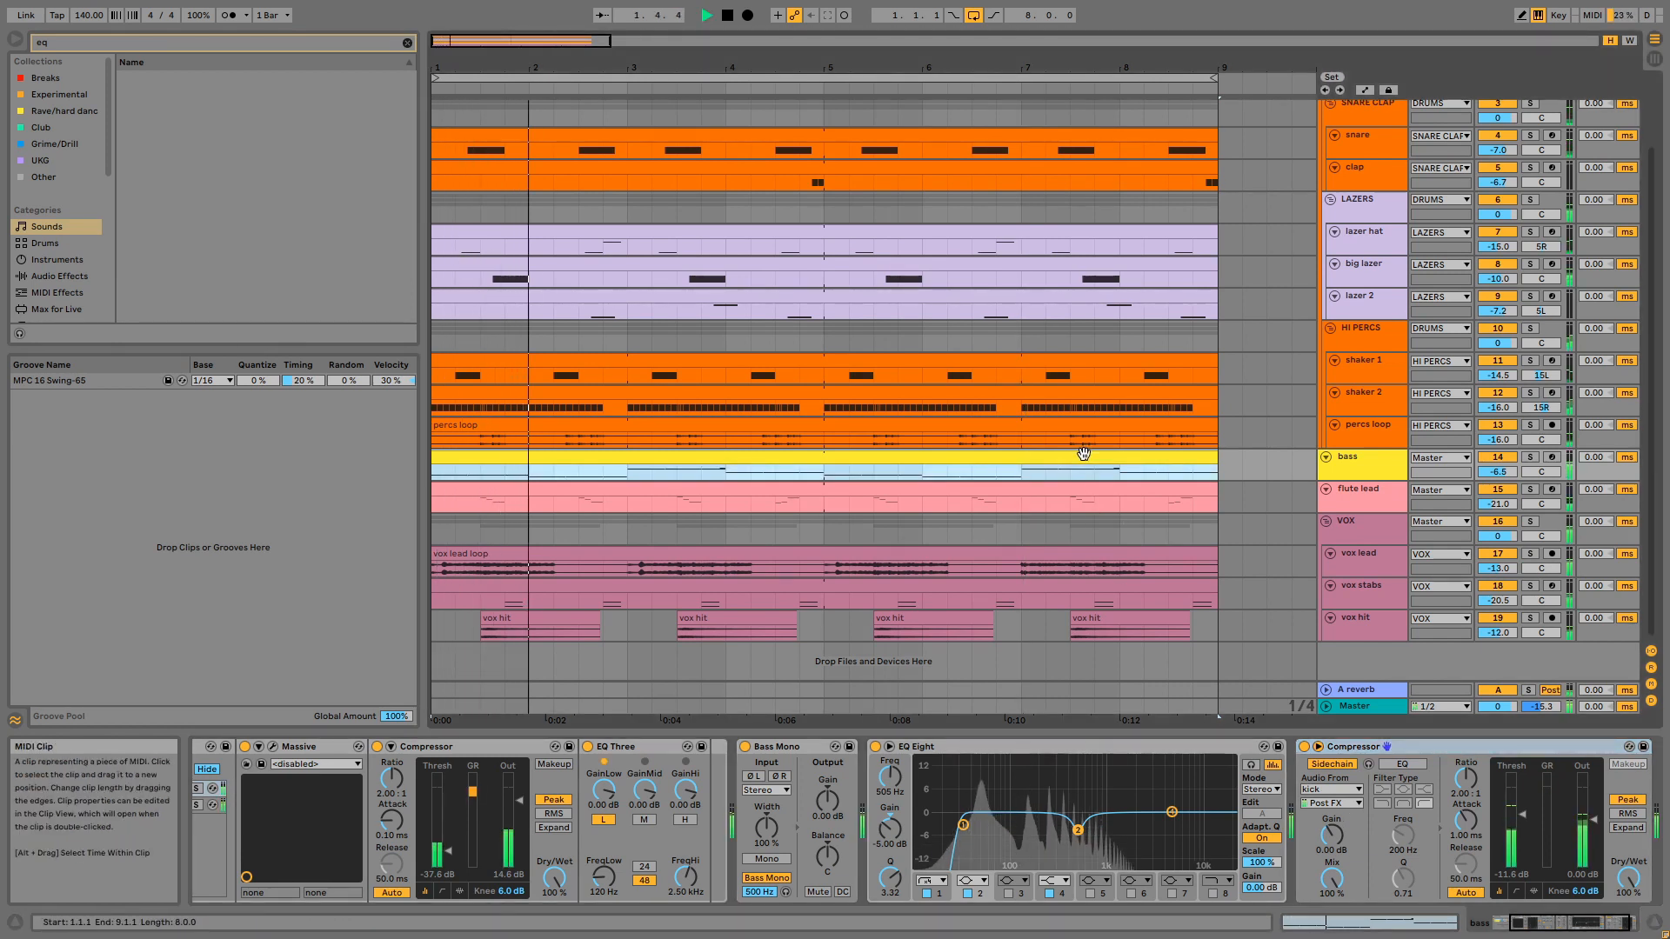
{"action": "left_click", "coordinate": [1386, 471]}
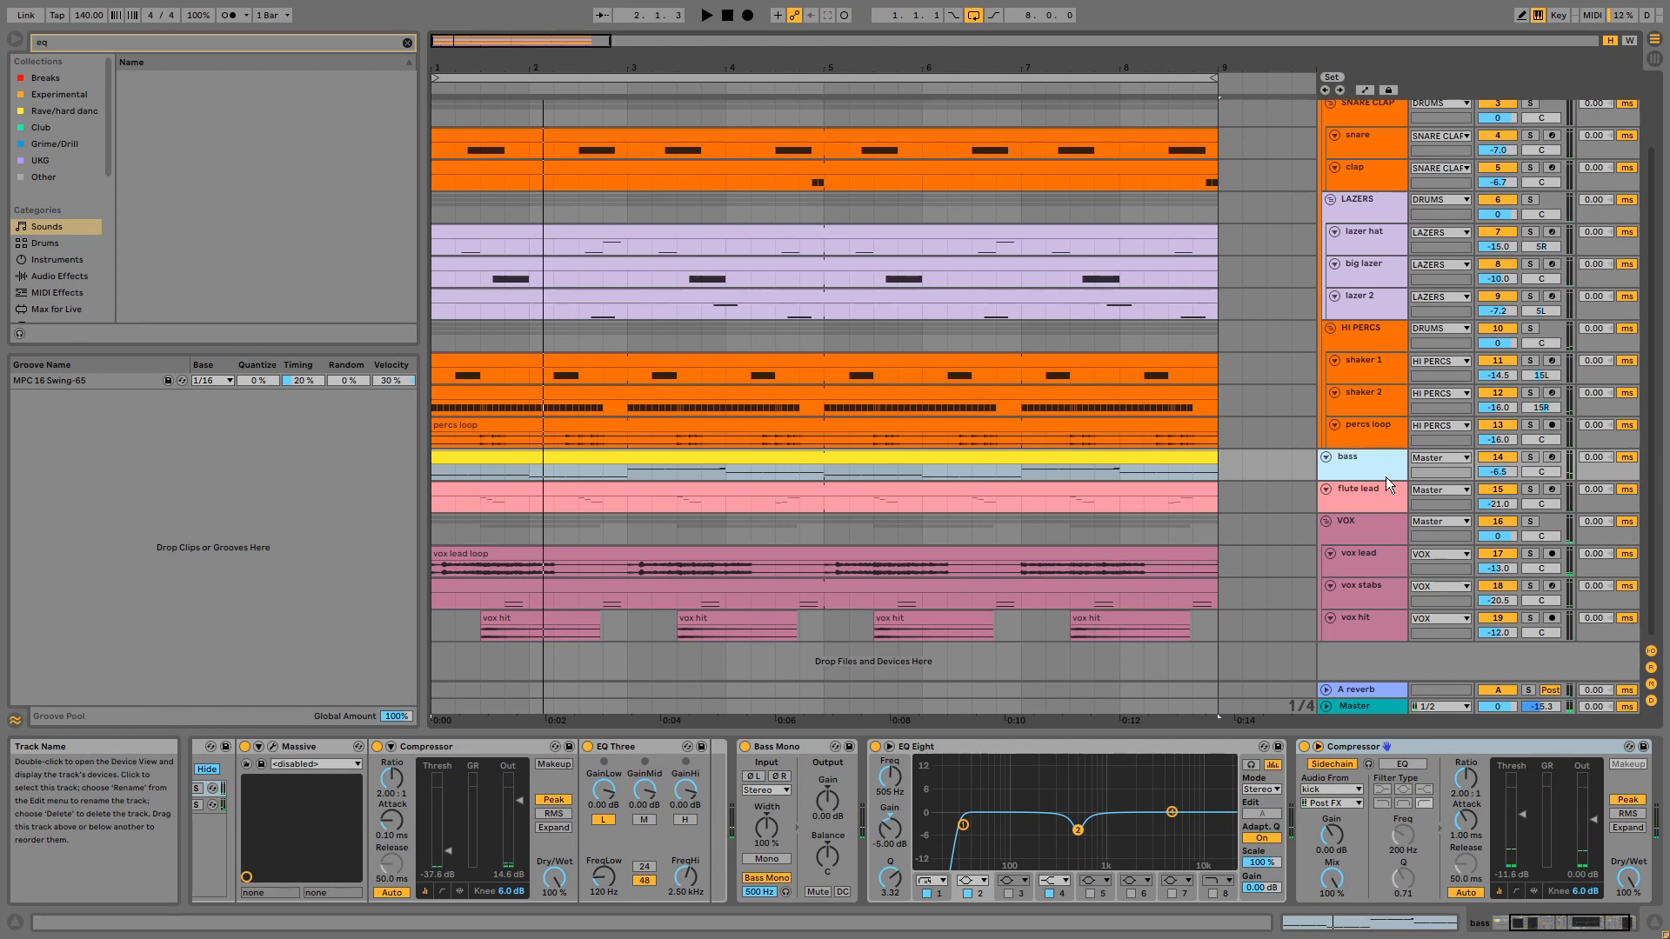
{"action": "left_click_drag", "start_coordinate": [1386, 476], "coordinate": [1386, 489]}
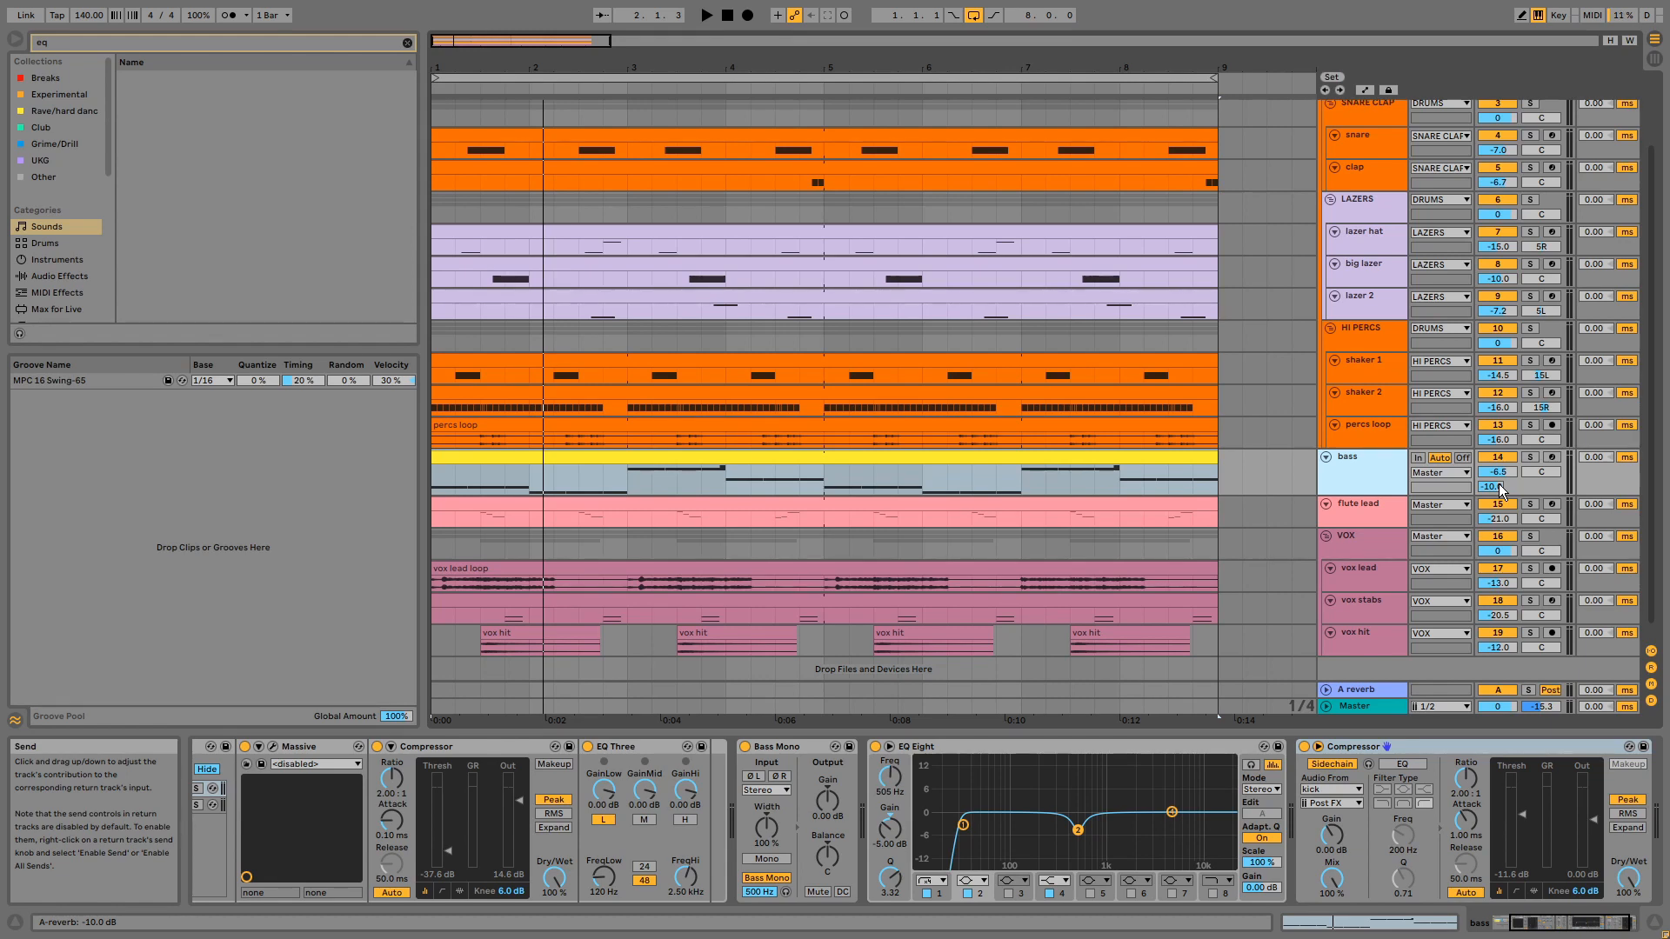
- Inspect the flute lead's Massive patch, solo the track with playback running, and close the plug-in window
{"action": "left_click", "coordinate": [1380, 514]}
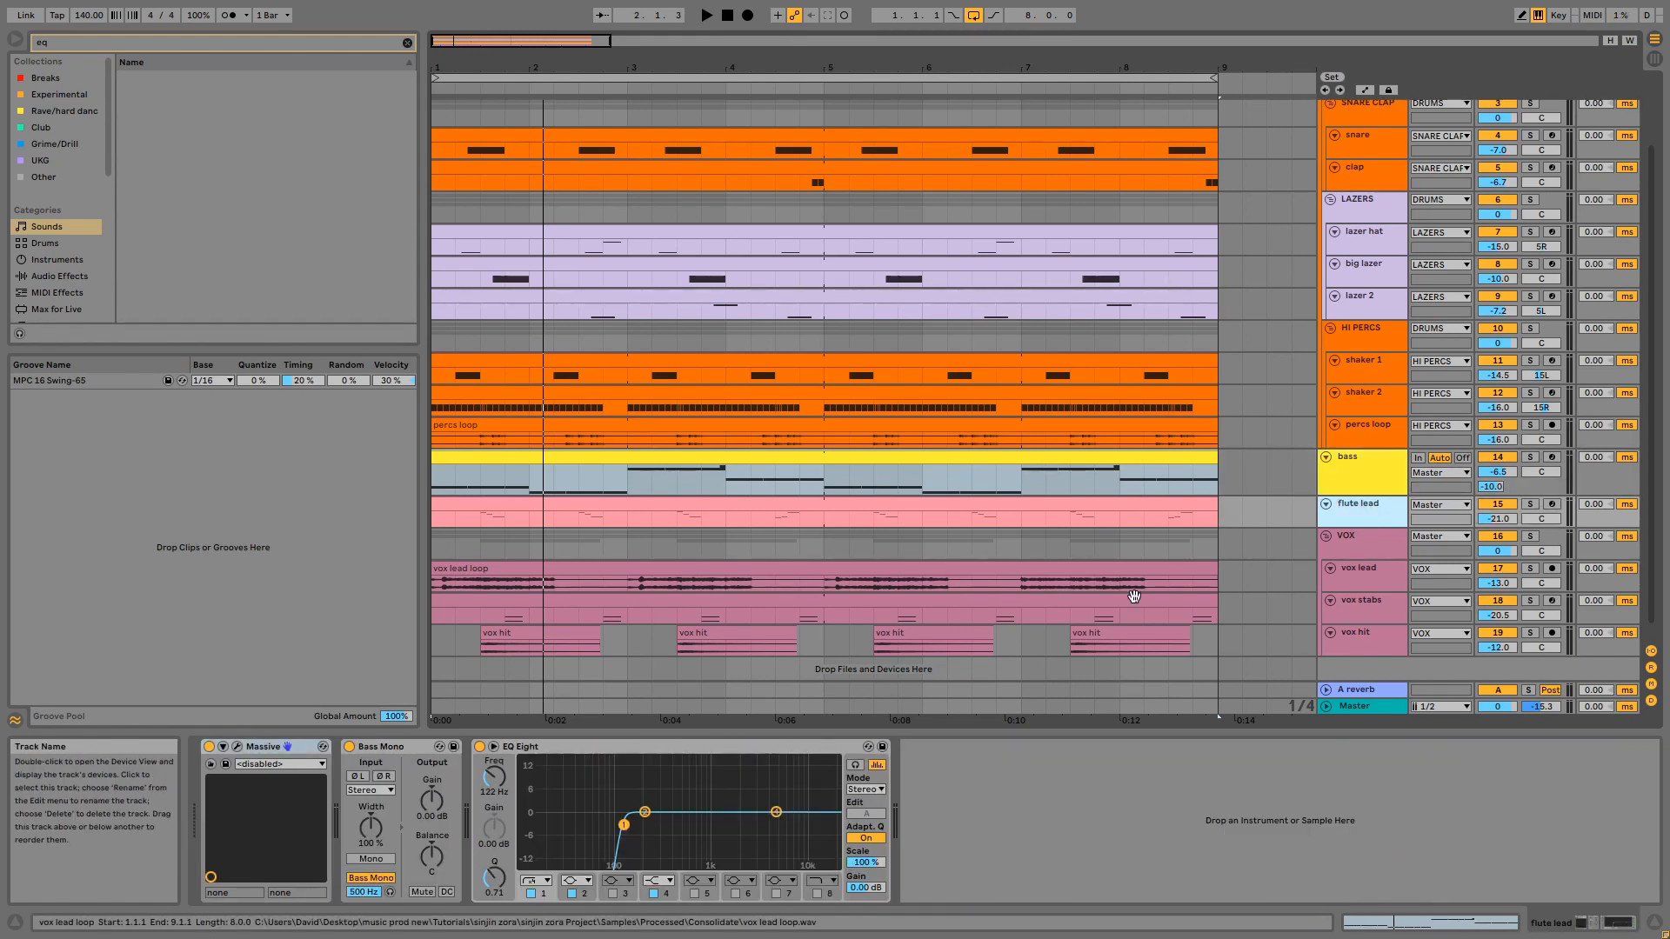
{"action": "left_click", "coordinate": [236, 746]}
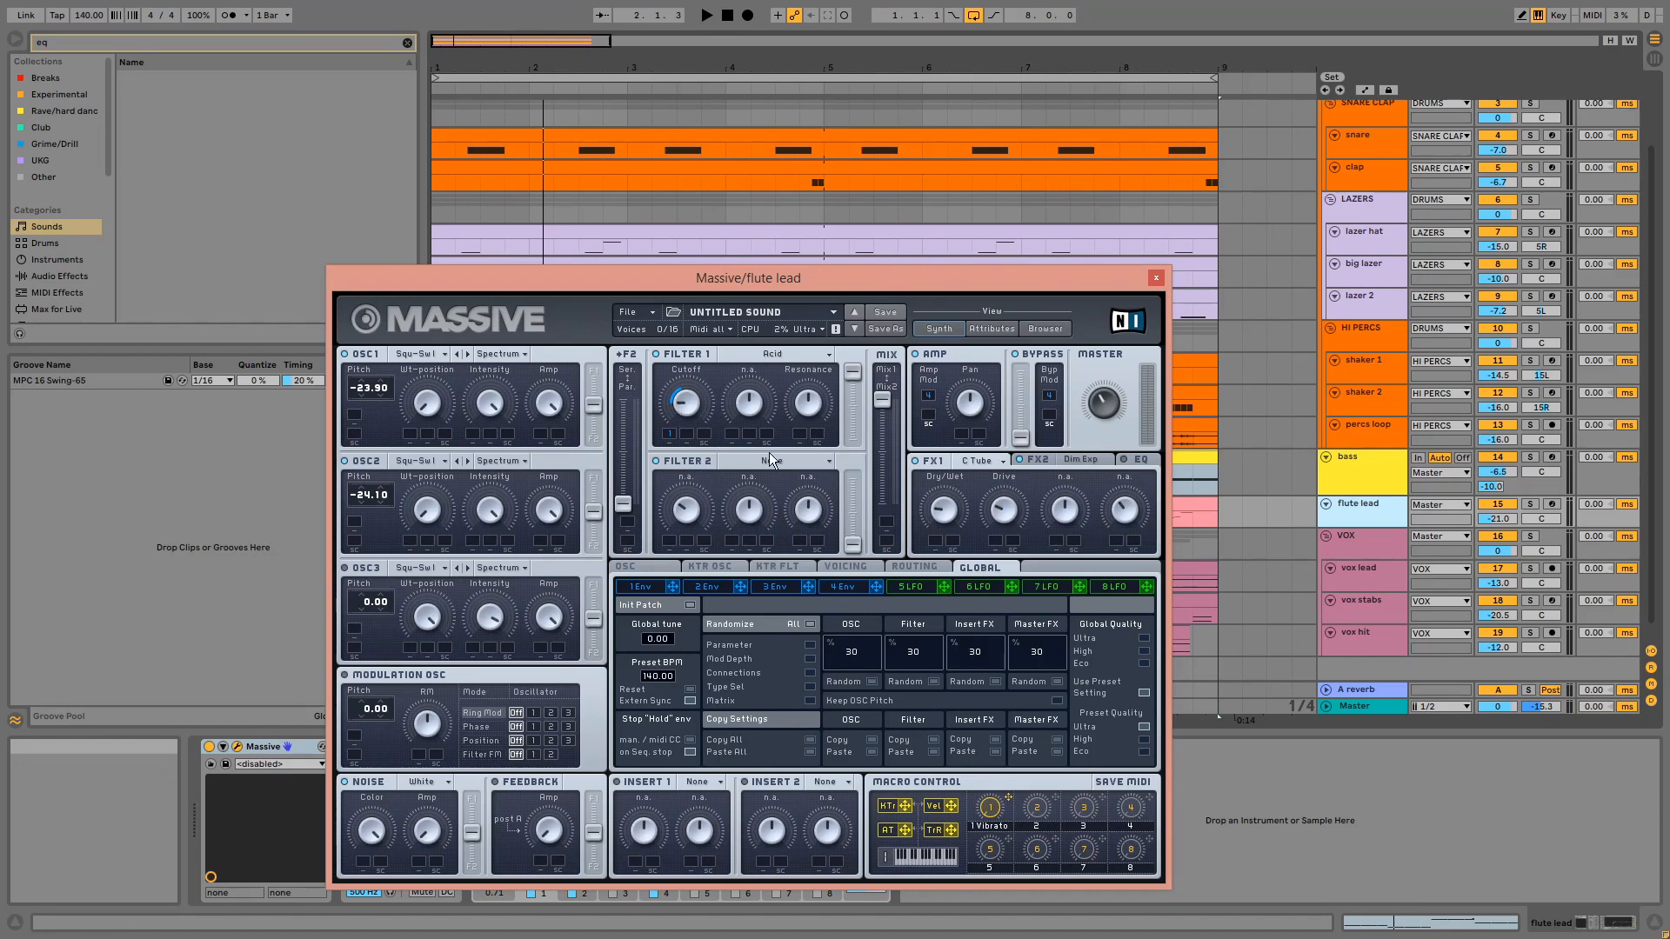
{"action": "left_click", "coordinate": [1531, 504]}
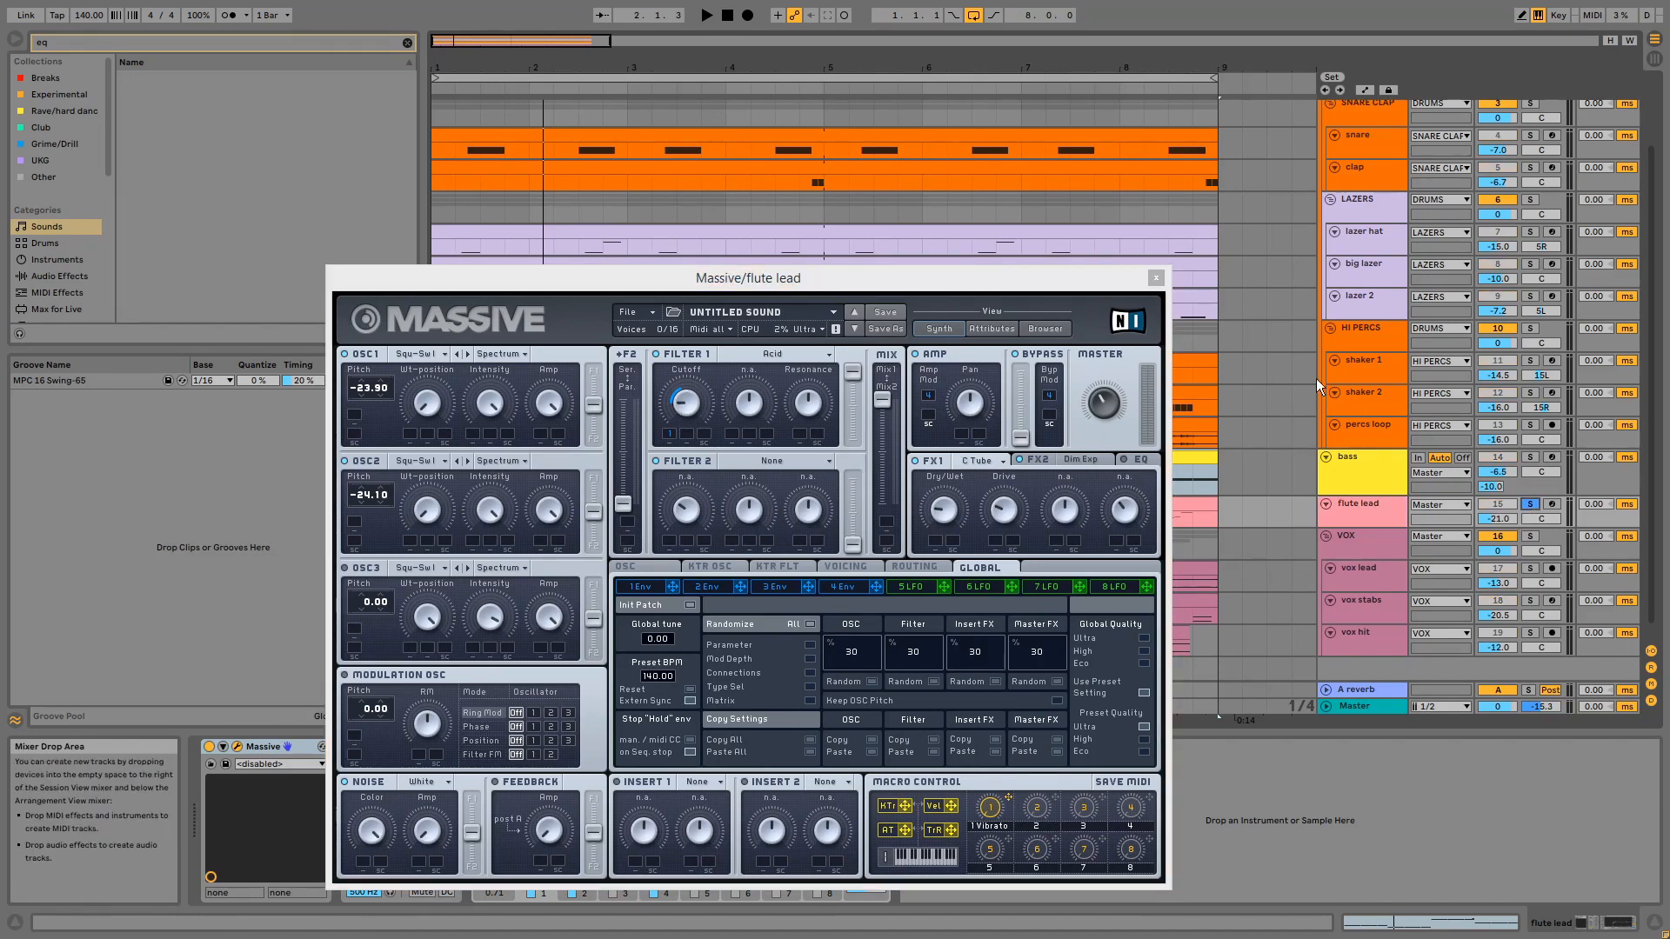
{"action": "key", "text": "space"}
{"action": "left_click", "coordinate": [1156, 278]}
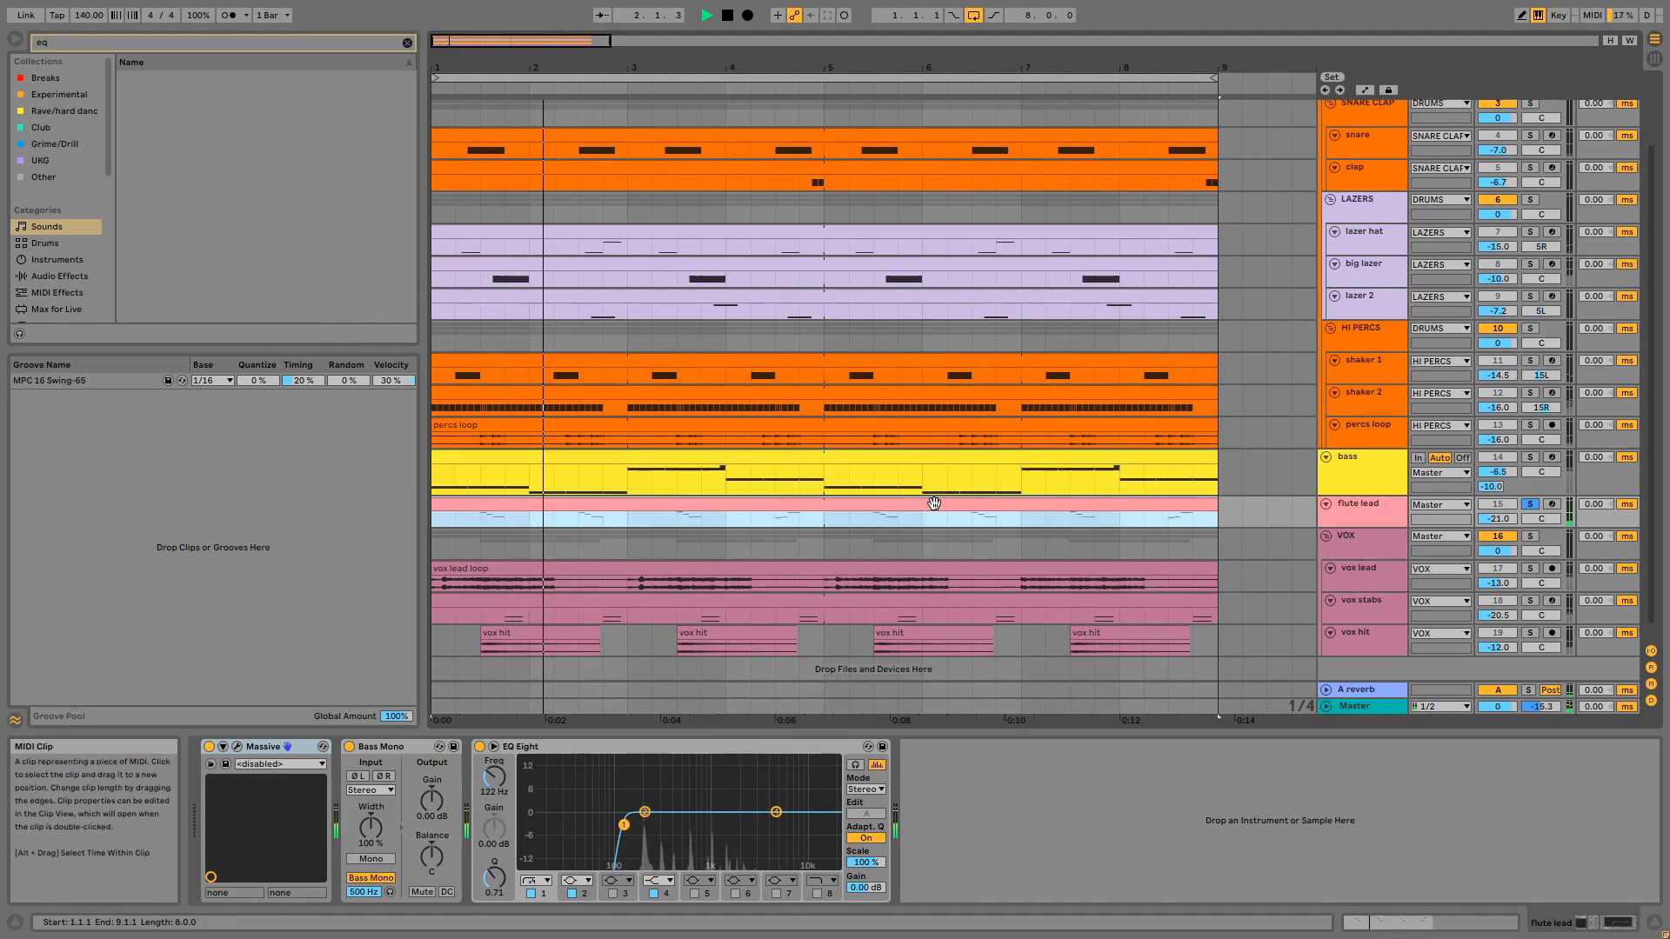
- Examine the flute lead clip's MIDI notes during playback, and unsolo the track to hear it in the full mix
{"action": "double_click", "coordinate": [934, 524]}
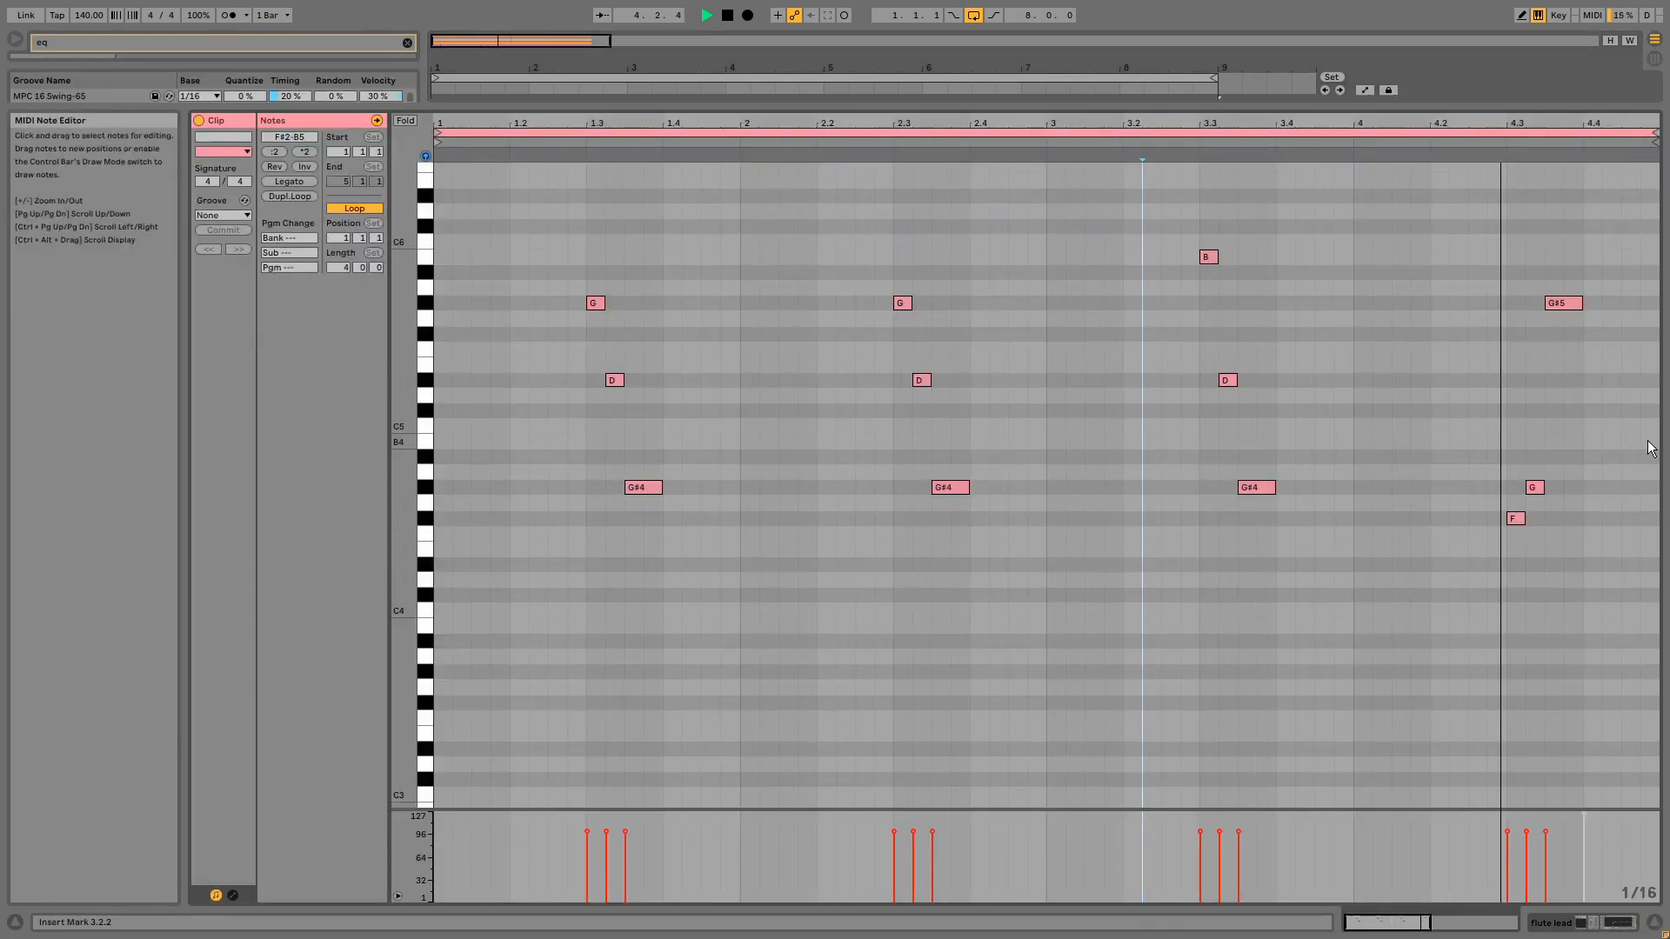
{"action": "key", "text": "shift+Tab"}
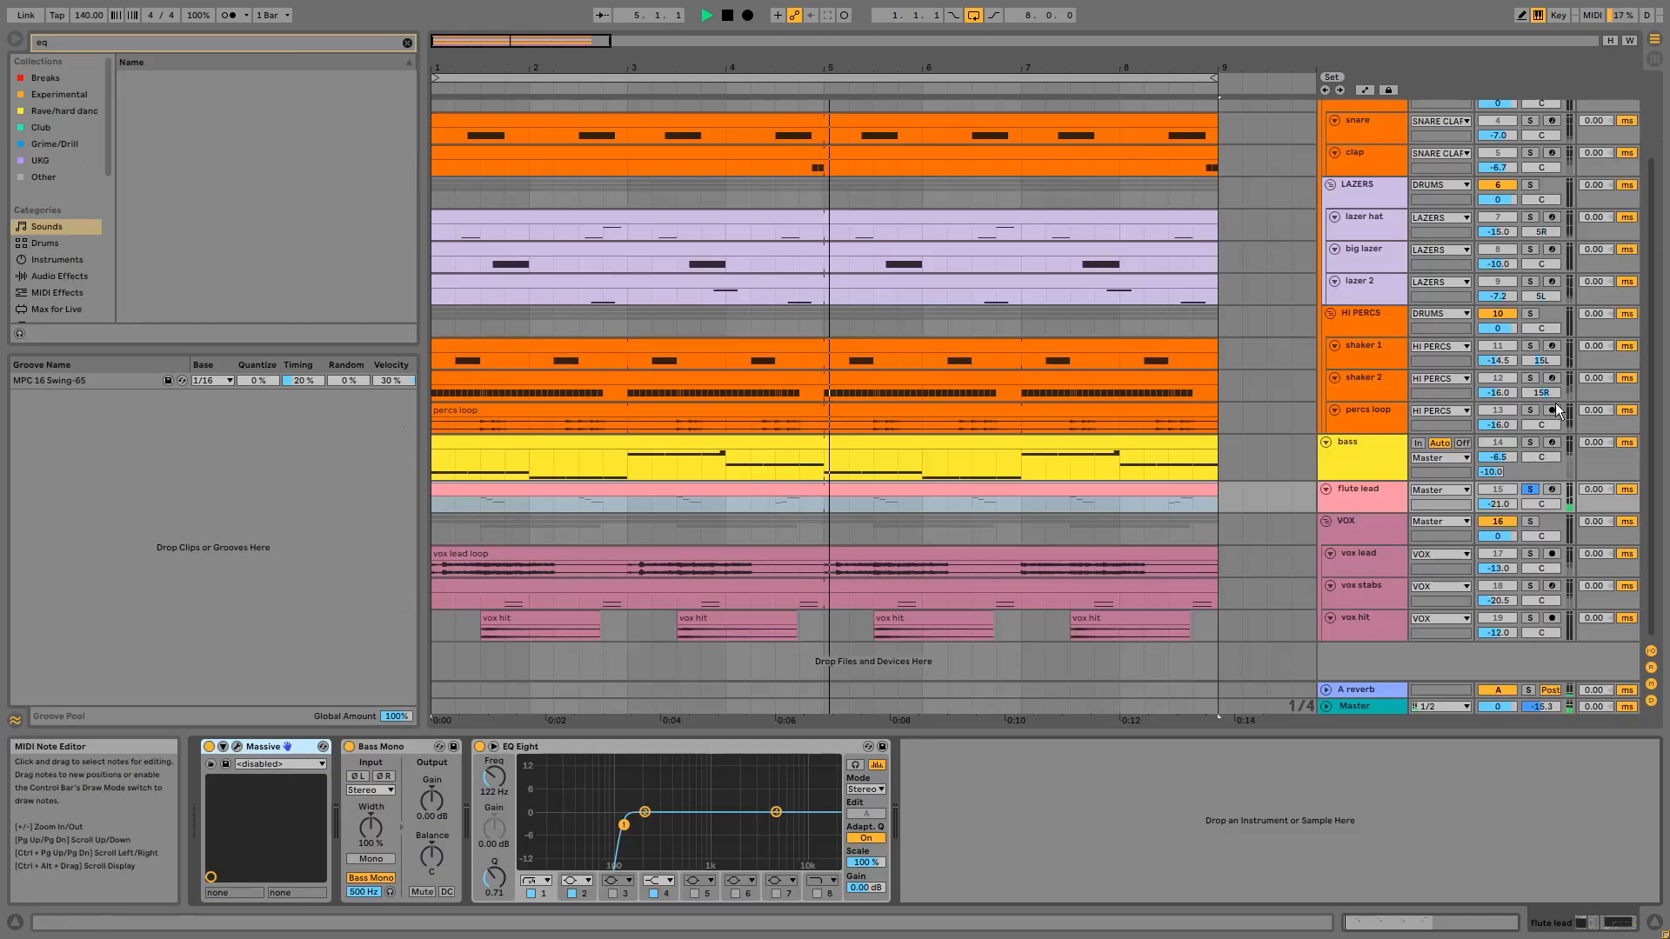
{"action": "left_click", "coordinate": [1530, 488]}
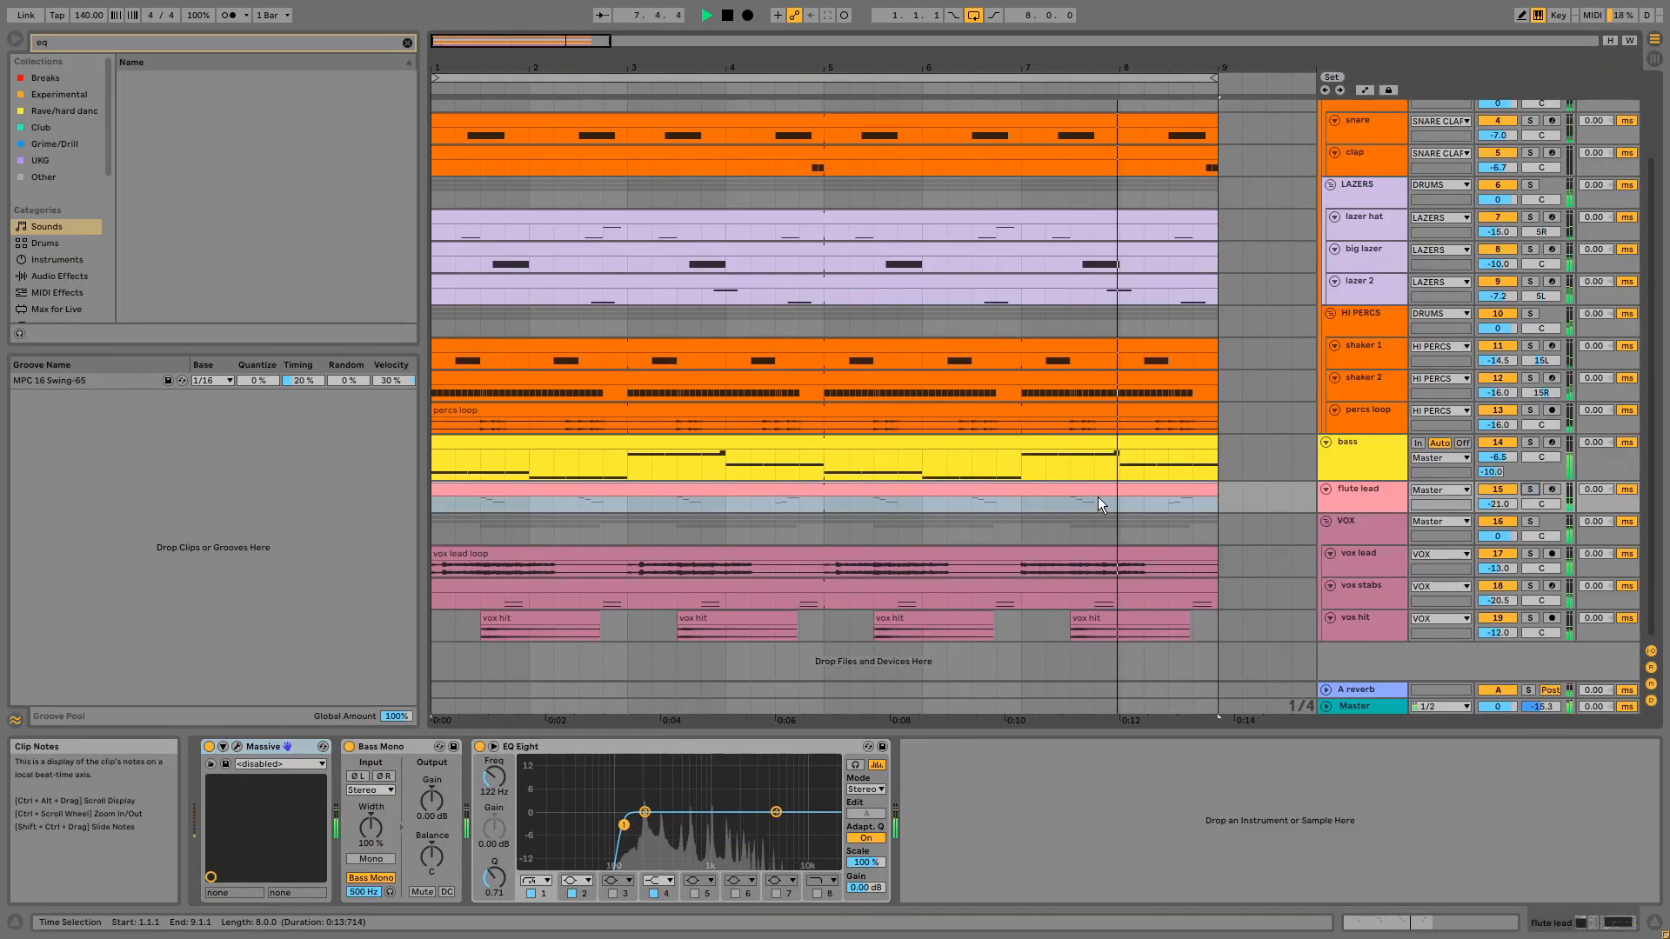
{"action": "double_click", "coordinate": [1025, 491]}
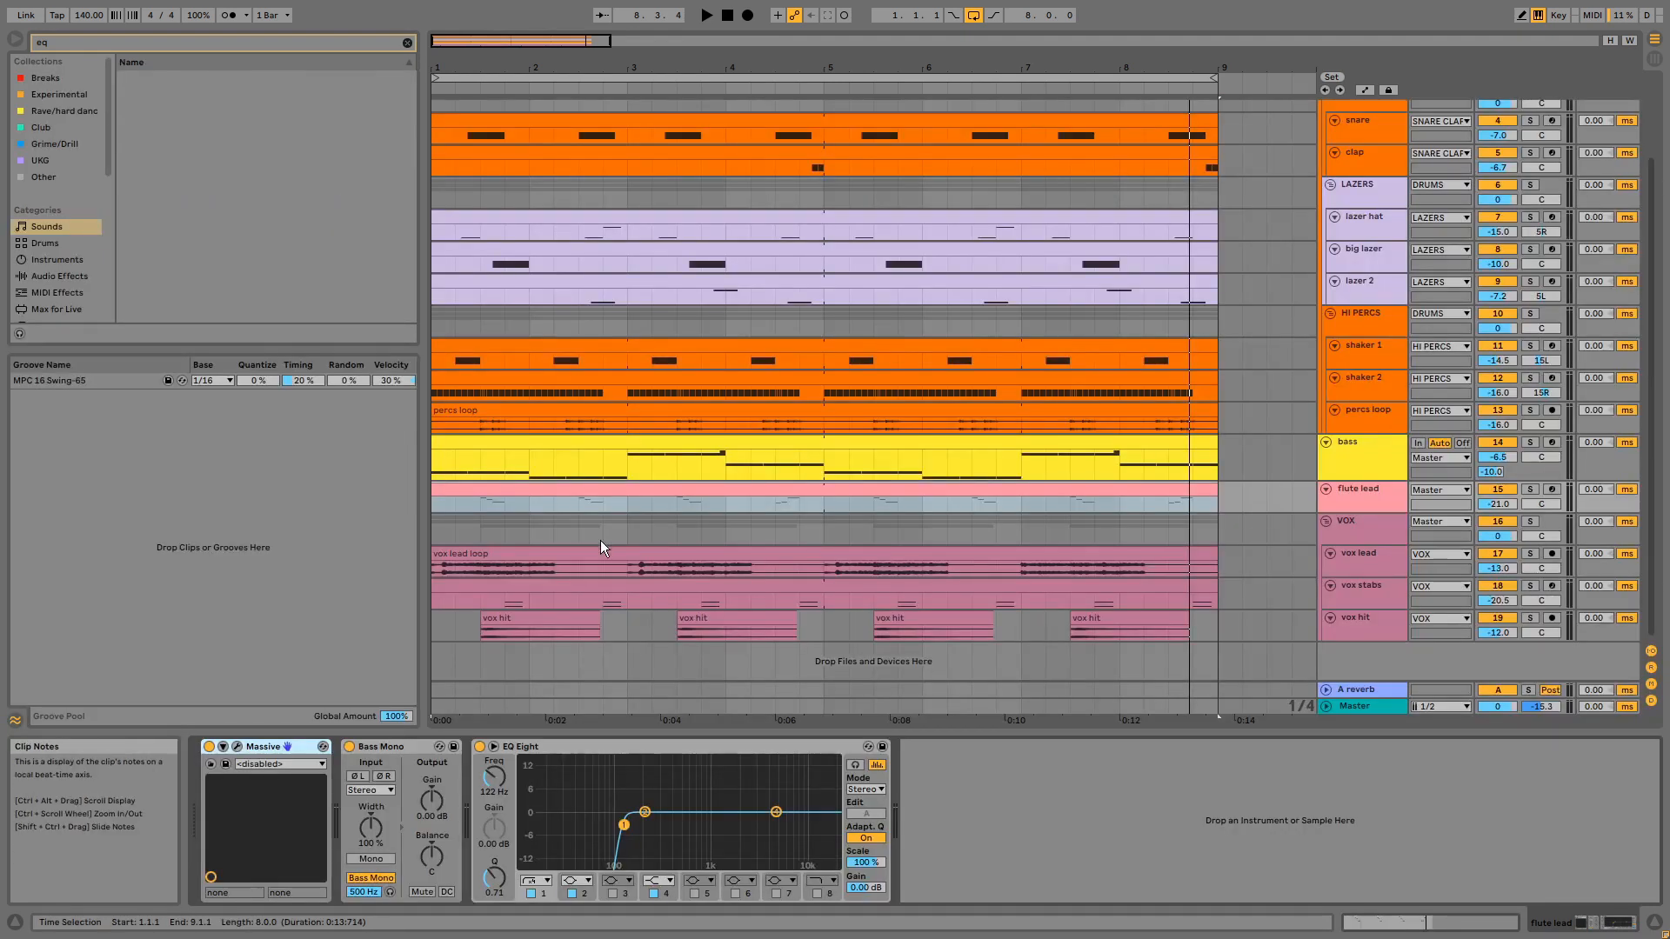
- Examine the flute lead's Bass Mono and EQ Eight, and enlarge the track to show its reverb send
{"action": "left_click", "coordinate": [389, 745]}
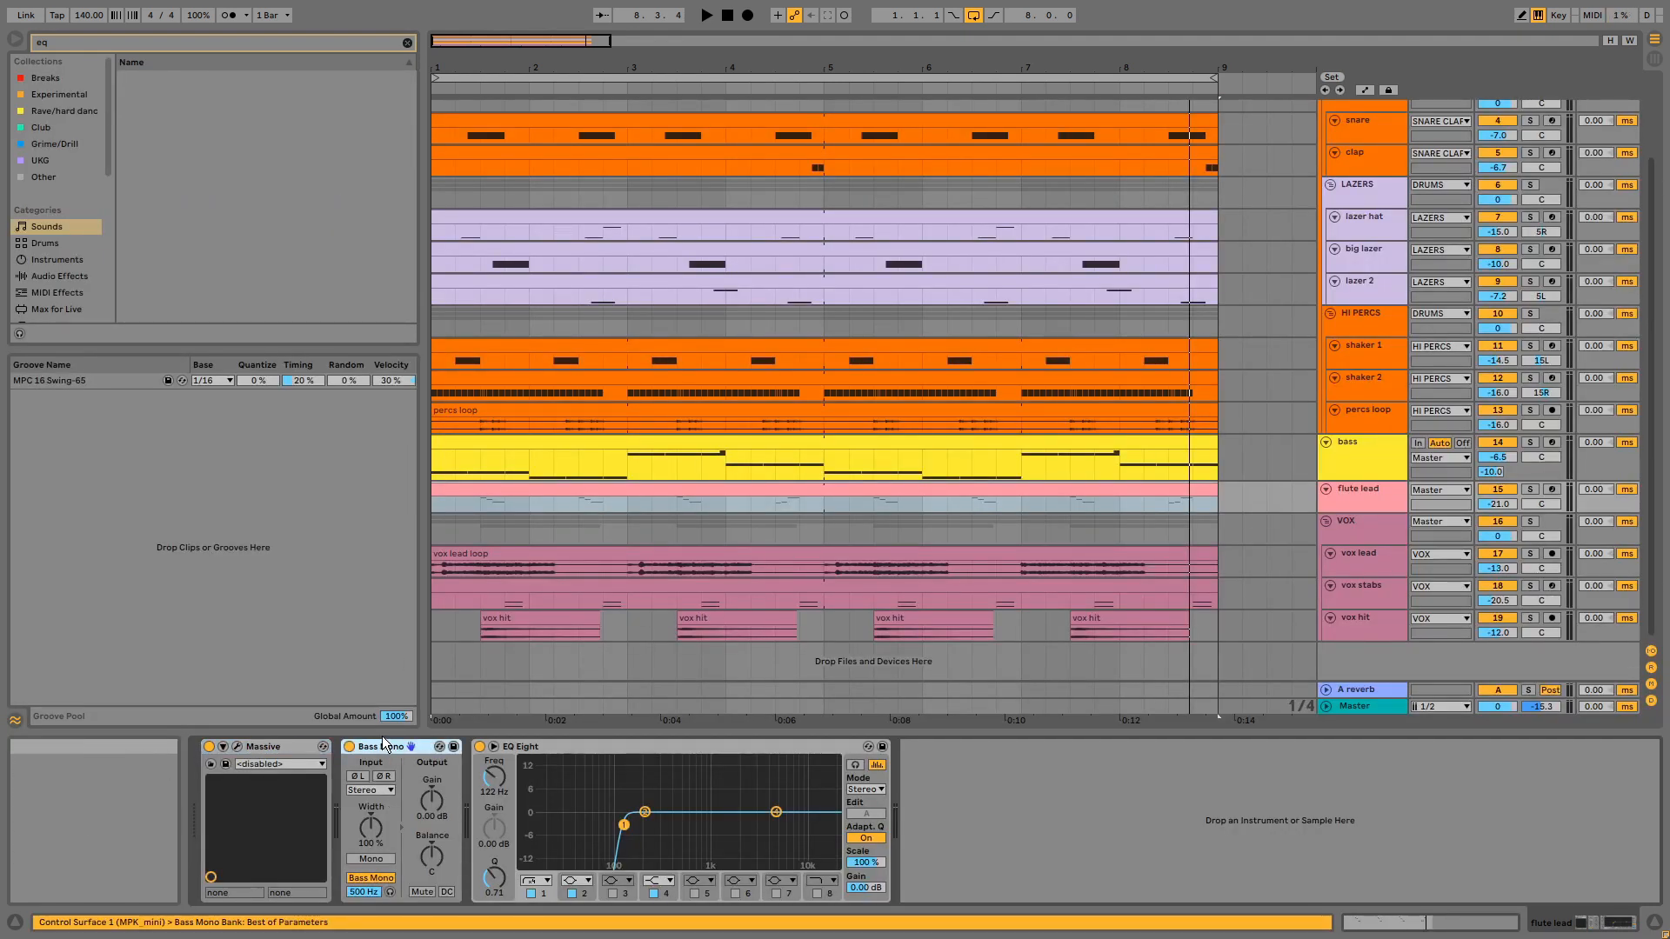
{"action": "left_click", "coordinate": [802, 748]}
{"action": "left_click", "coordinate": [1374, 503]}
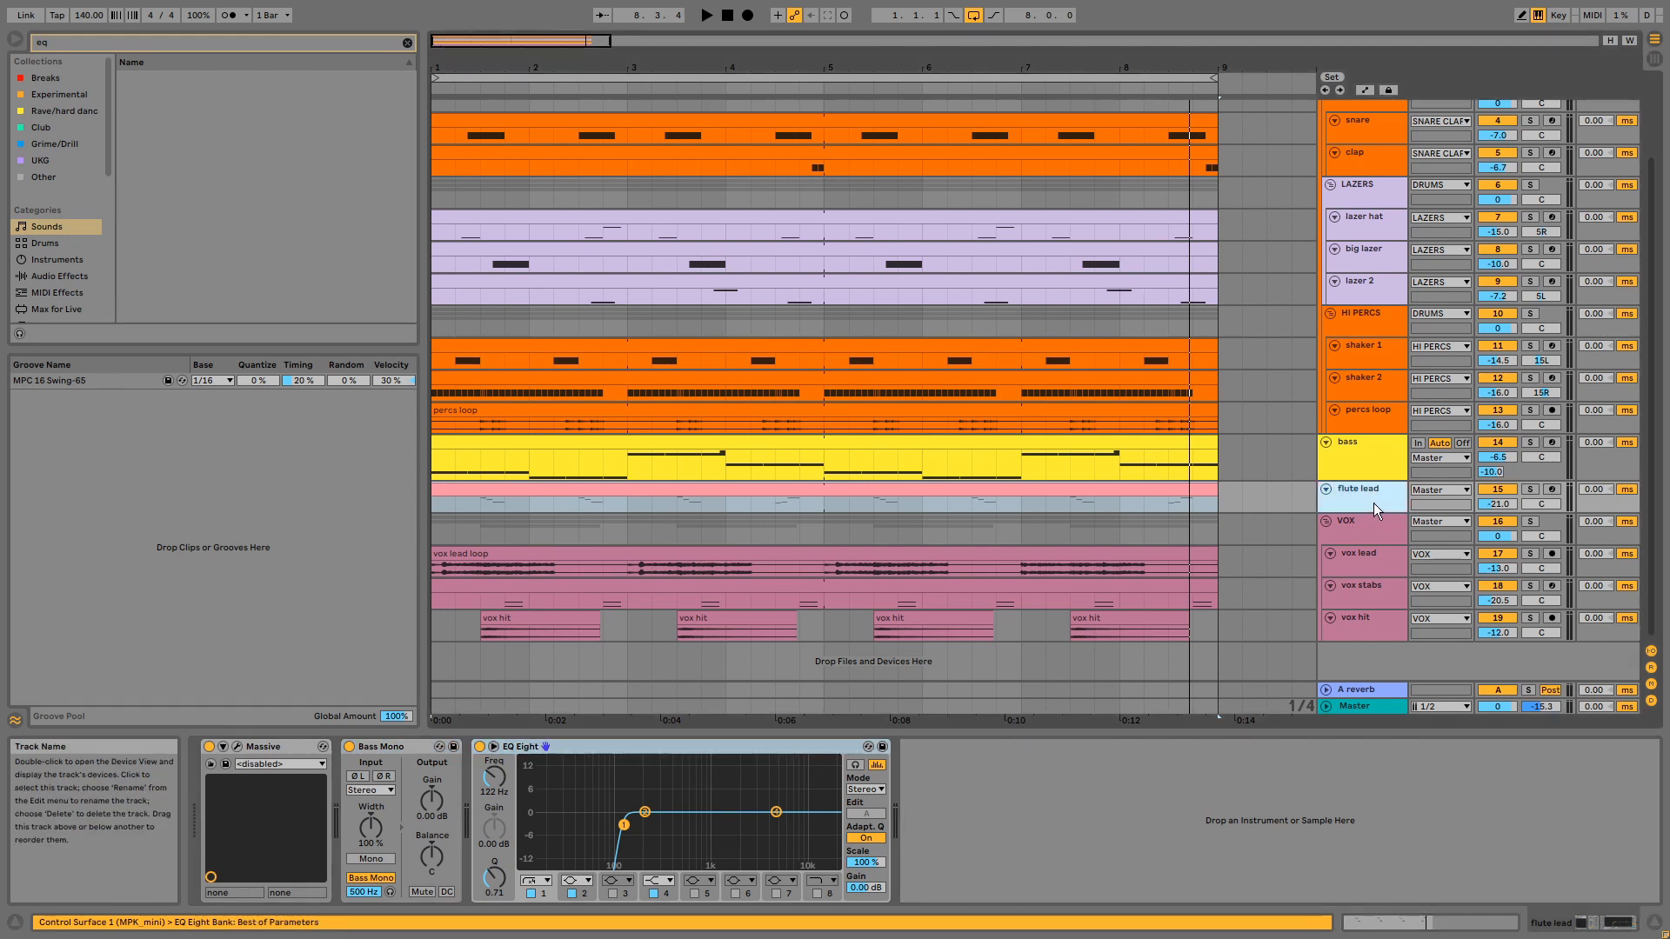
{"action": "left_click_drag", "start_coordinate": [1377, 513], "coordinate": [1377, 528]}
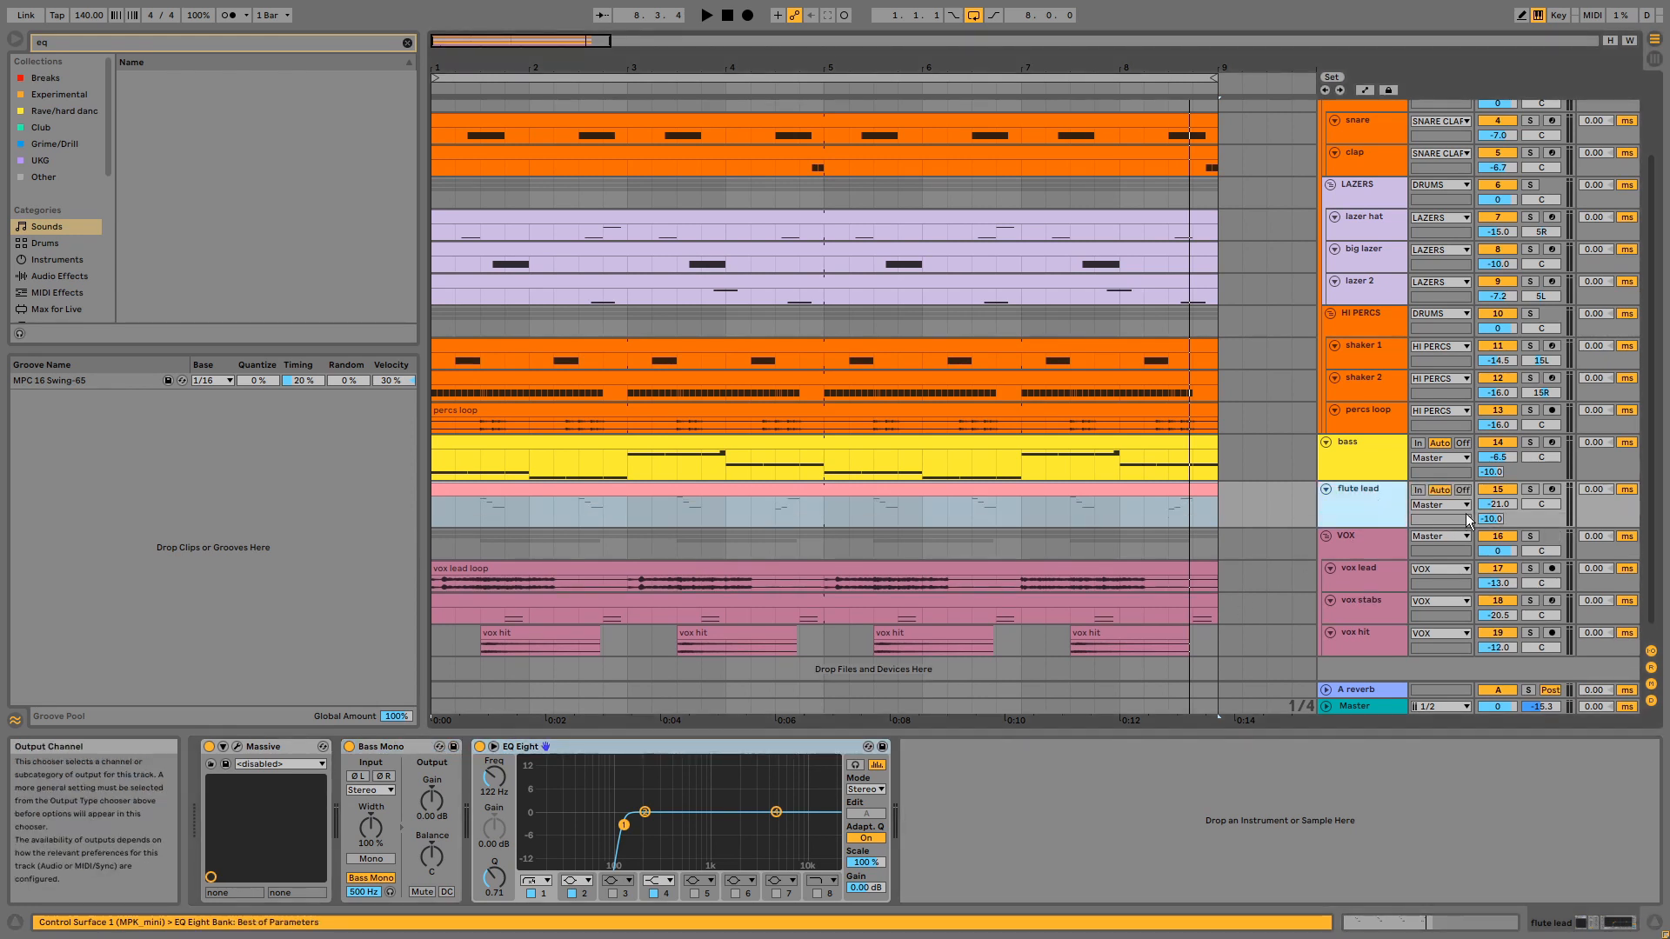
- Solo the VOX group and play its layers from the vox lead loop, and solo the vox lead track
{"action": "left_click", "coordinate": [1533, 536]}
{"action": "left_click", "coordinate": [1159, 565]}
{"action": "key", "text": "space"}
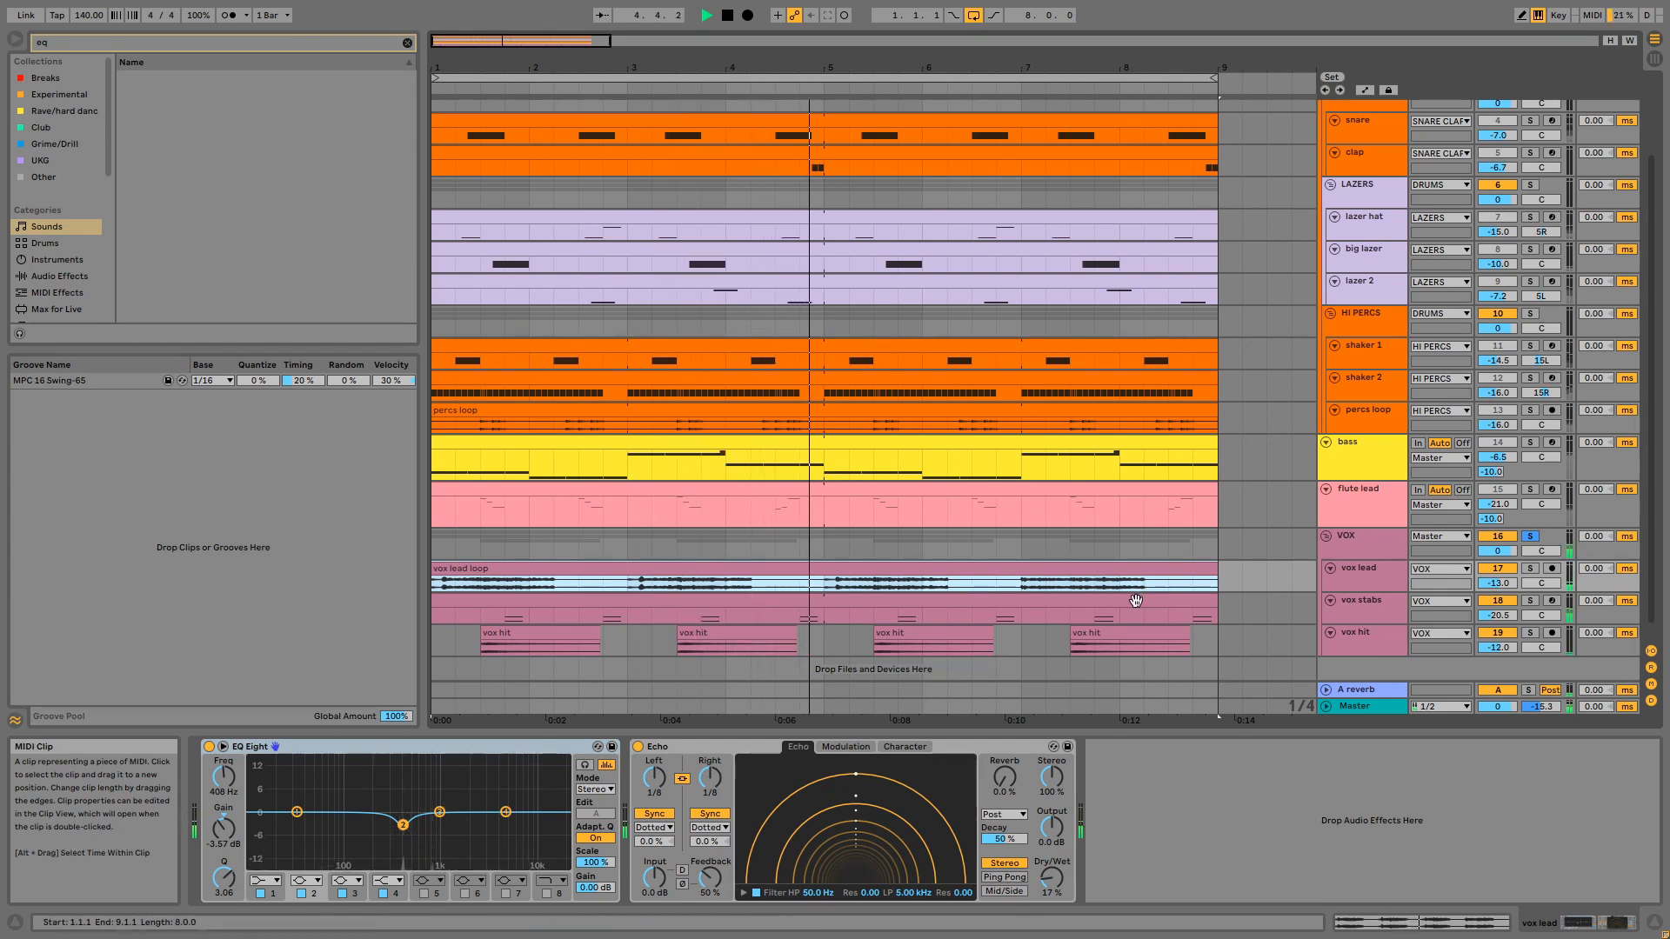
{"action": "left_click", "coordinate": [1530, 568]}
{"action": "left_click", "coordinate": [1180, 568]}
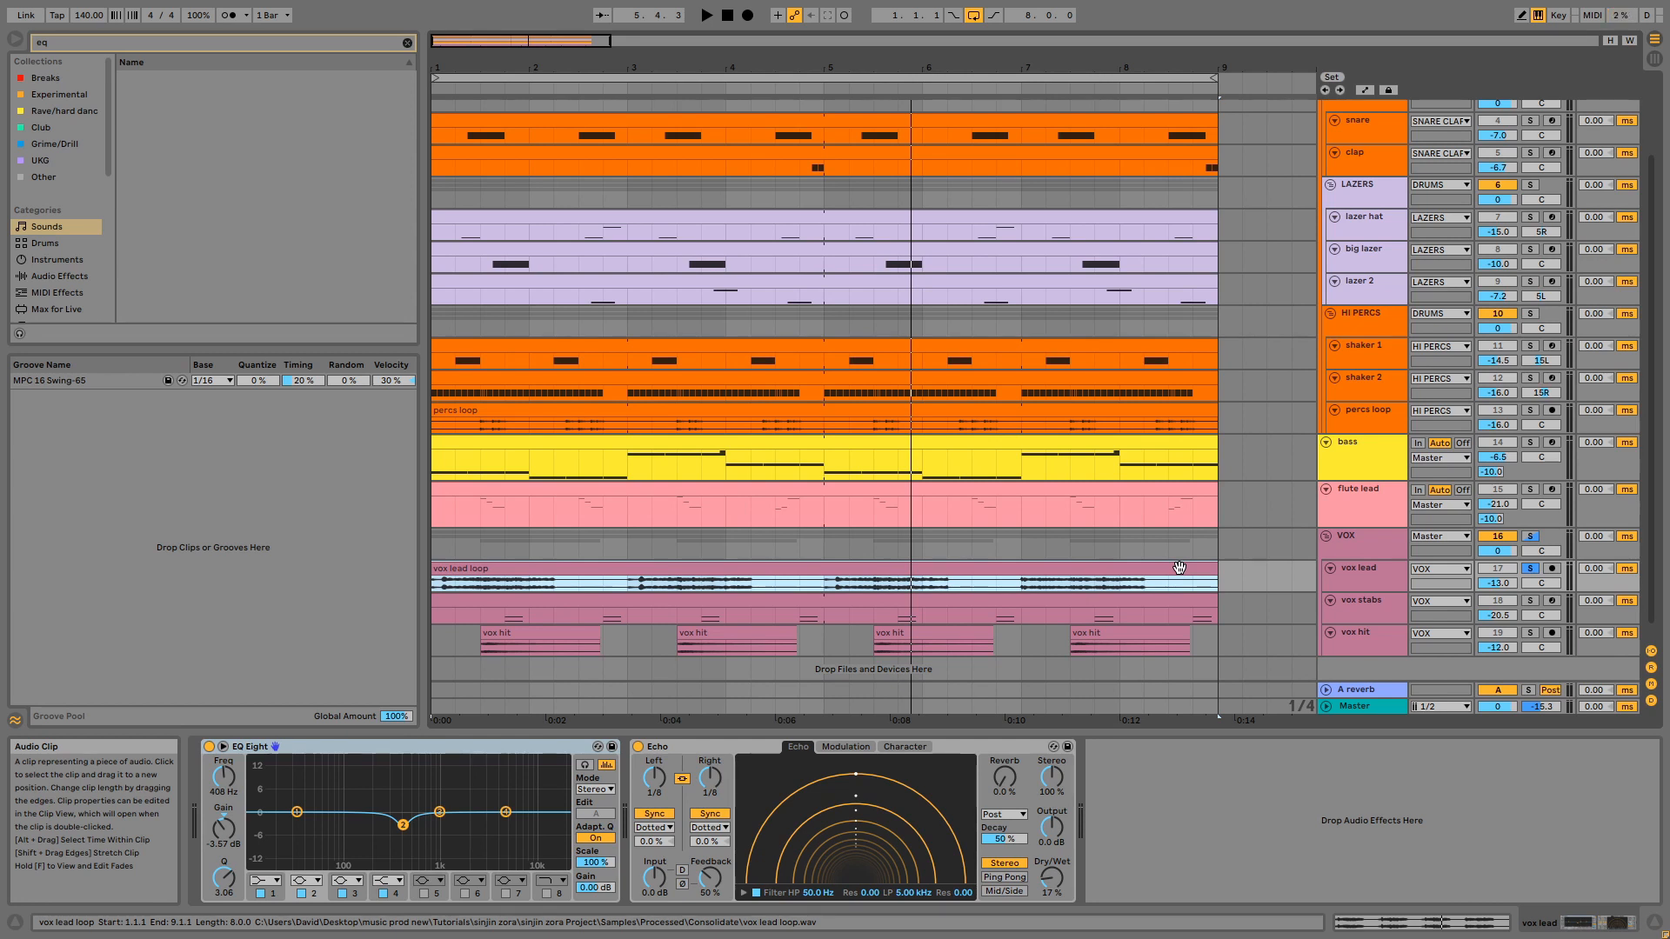
- Listen to the vox lead loop from 7.1.1 and from 7.3.1, stopping playback after each part
{"action": "left_click", "coordinate": [1022, 588]}
{"action": "key", "text": "space"}
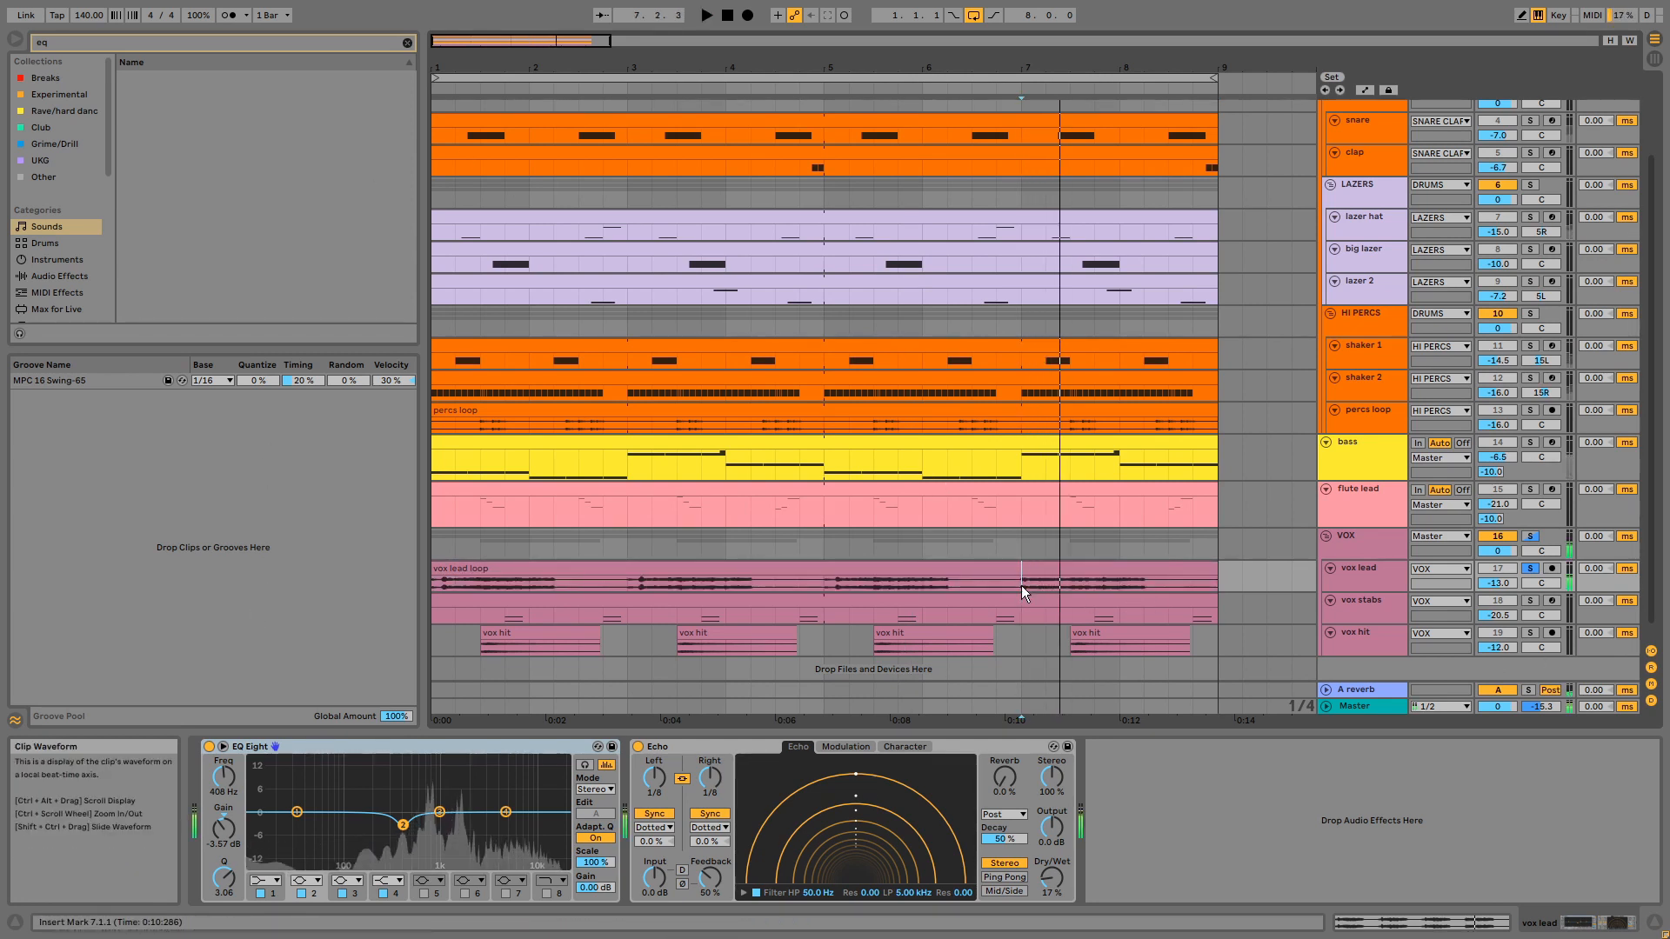
{"action": "key", "text": "space"}
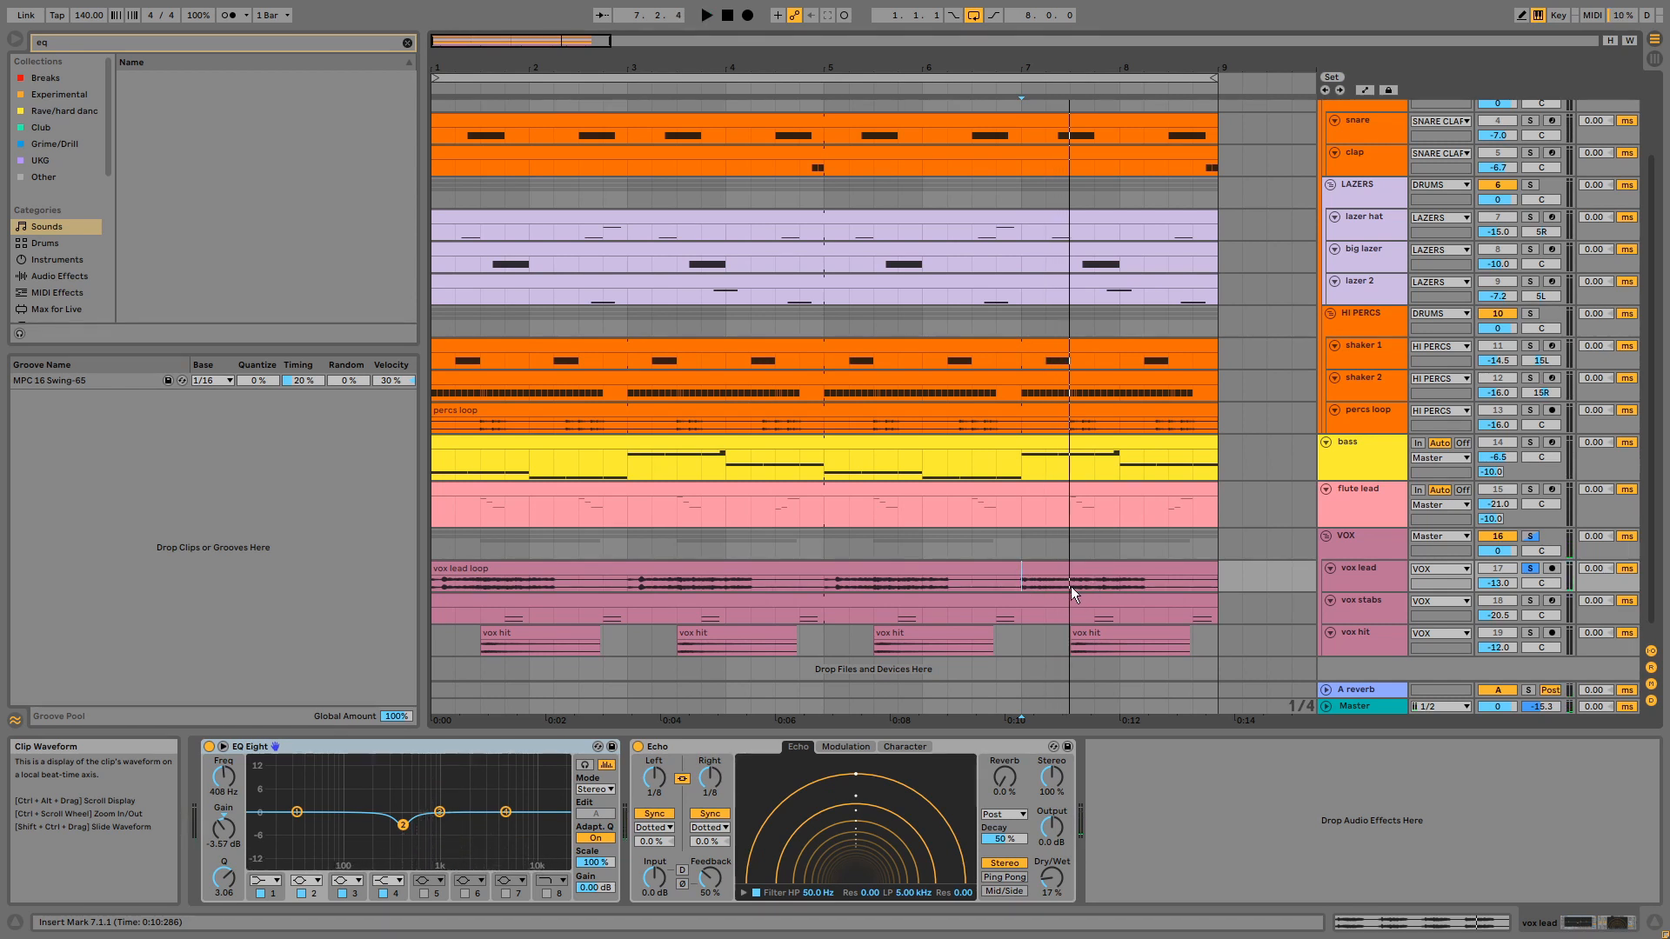
{"action": "left_click", "coordinate": [1072, 586]}
{"action": "key", "text": "space"}
{"action": "key", "text": "space"}
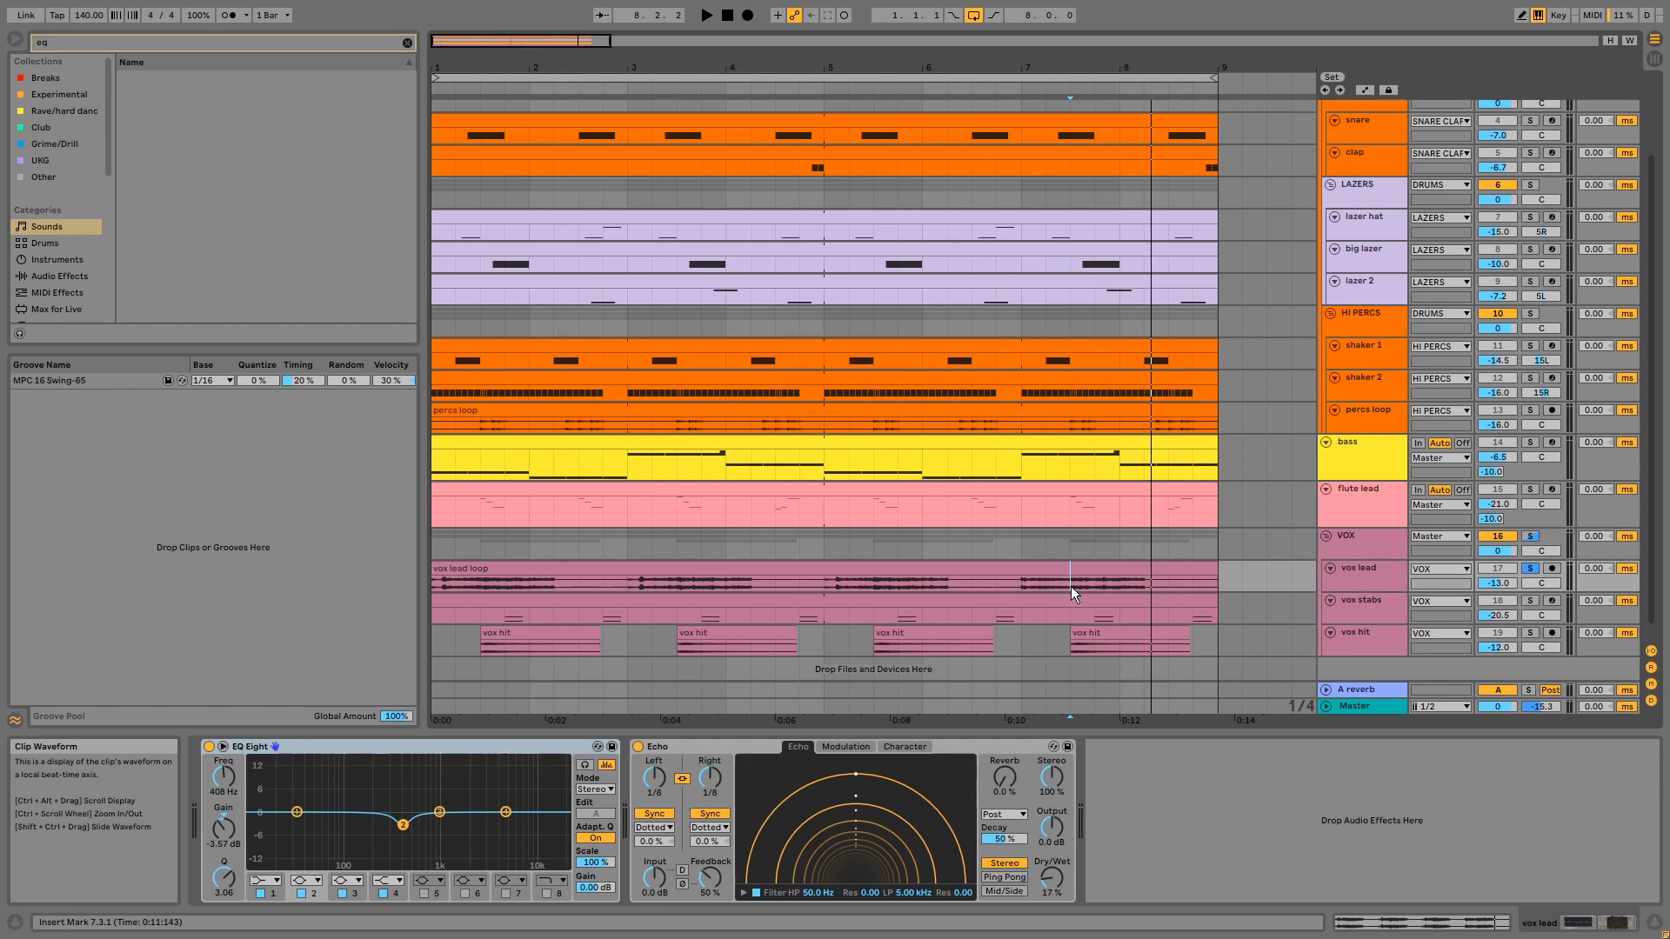
- Select the vox lead loop's 7.1.1 to 7.3.1 phrase for playback, and replay the phrase that starts at 7.3.1
{"action": "left_click_drag", "start_coordinate": [1021, 583], "coordinate": [1073, 581]}
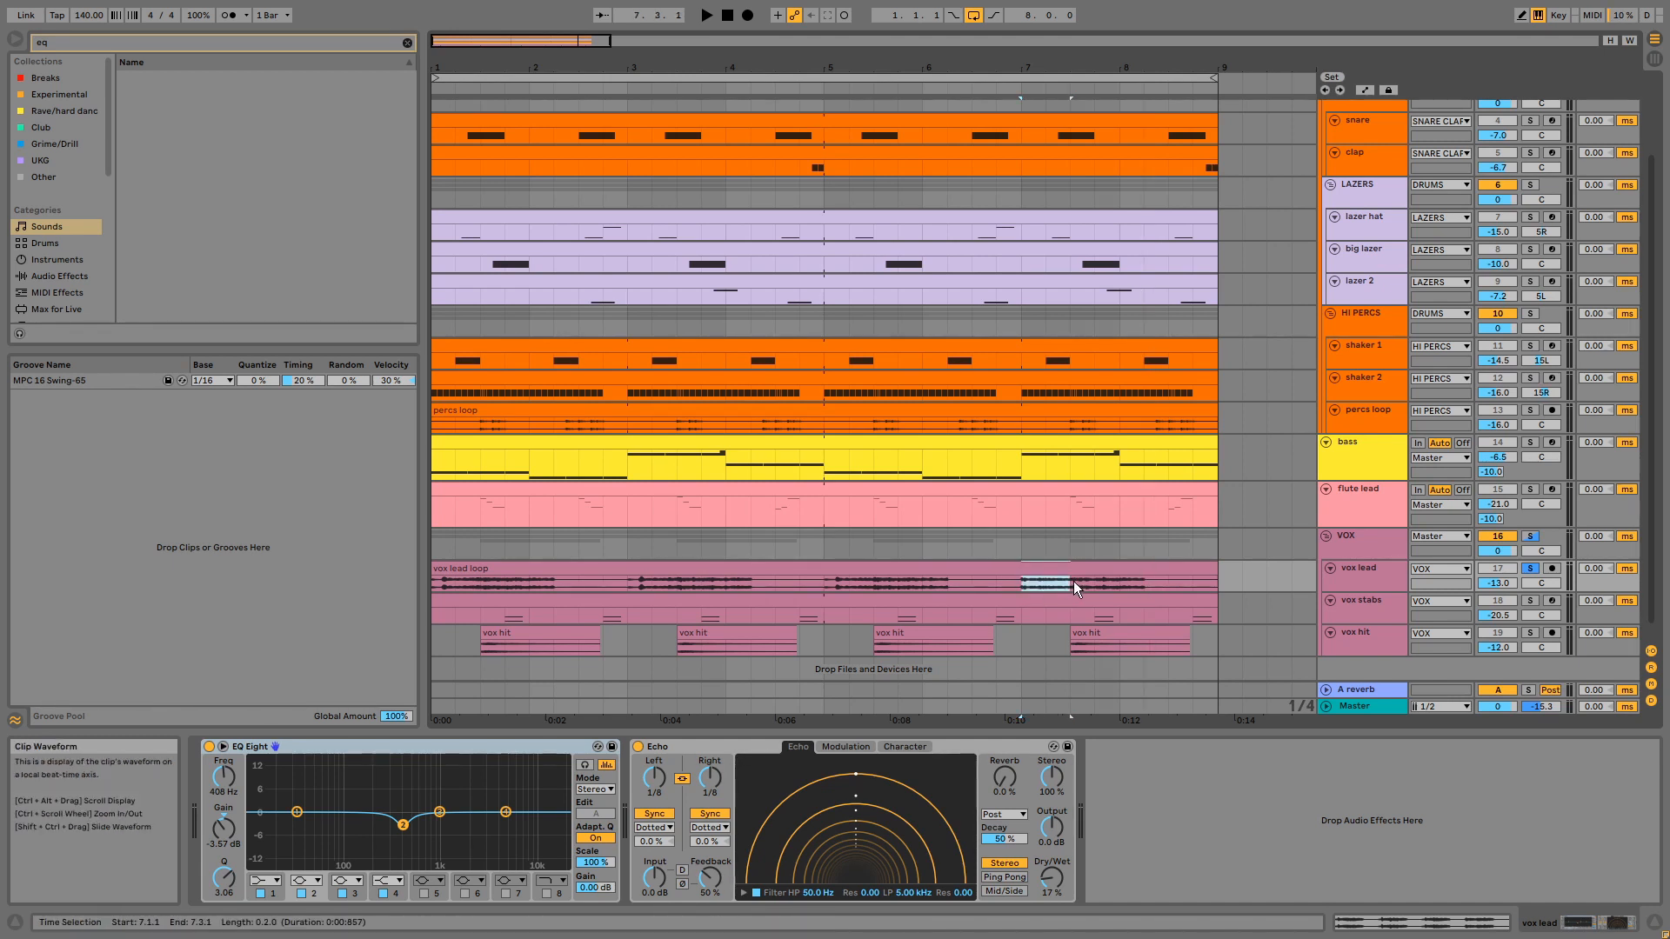
{"action": "key", "text": "space"}
{"action": "left_click", "coordinate": [1068, 582]}
{"action": "key", "text": "space"}
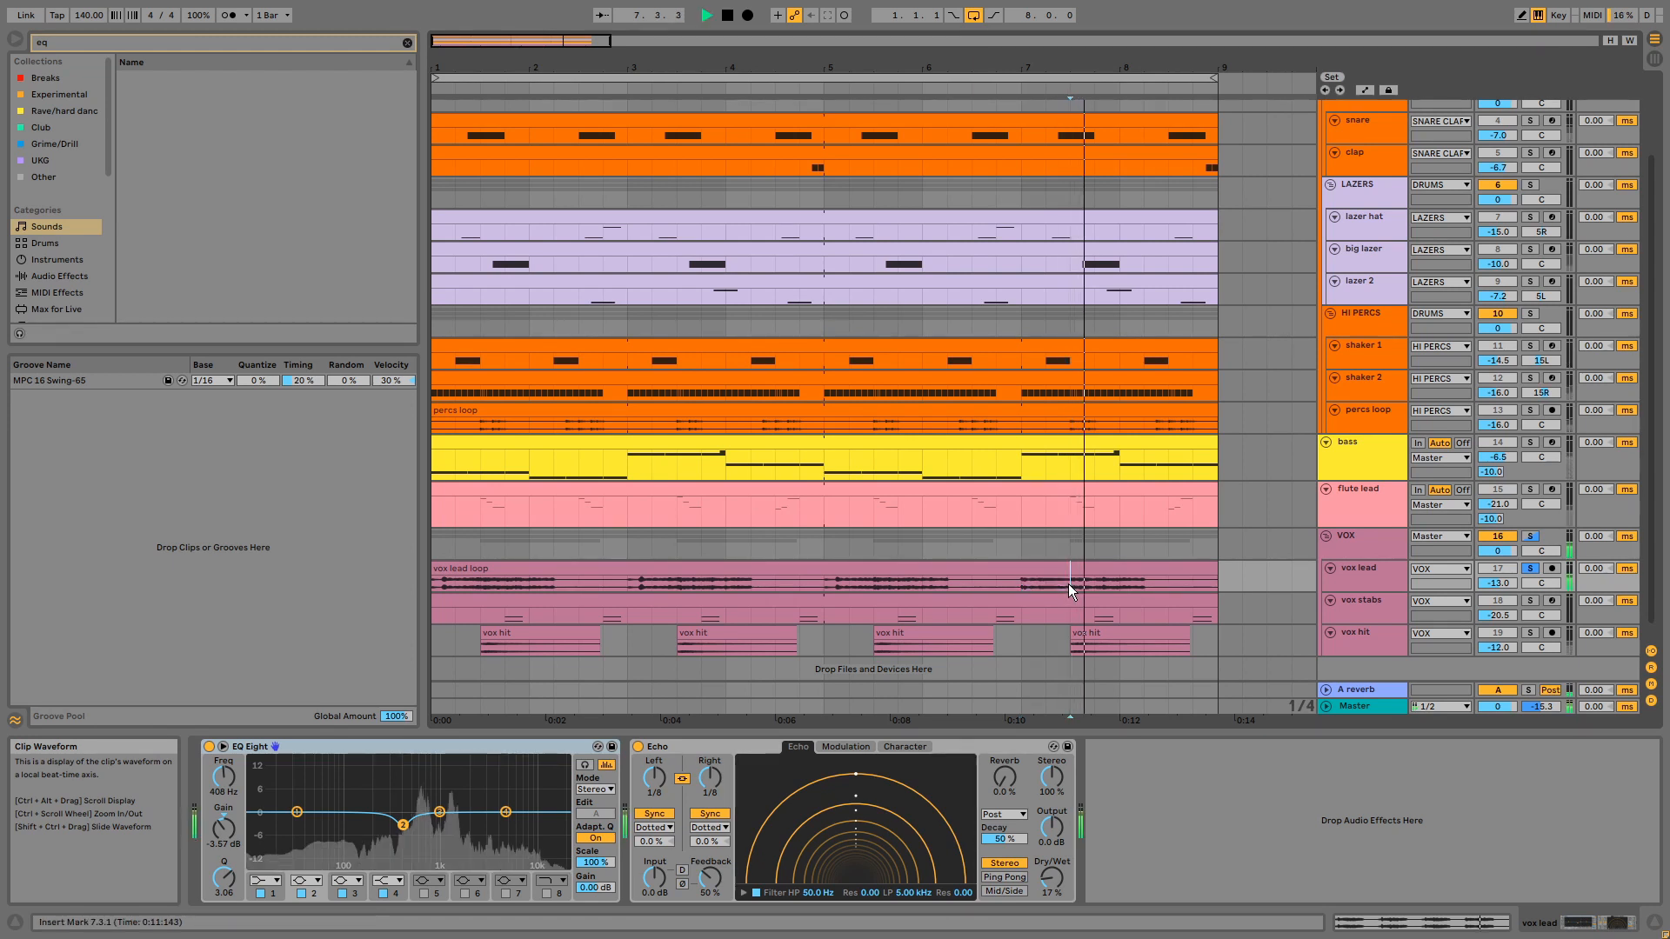
{"action": "key", "text": "space"}
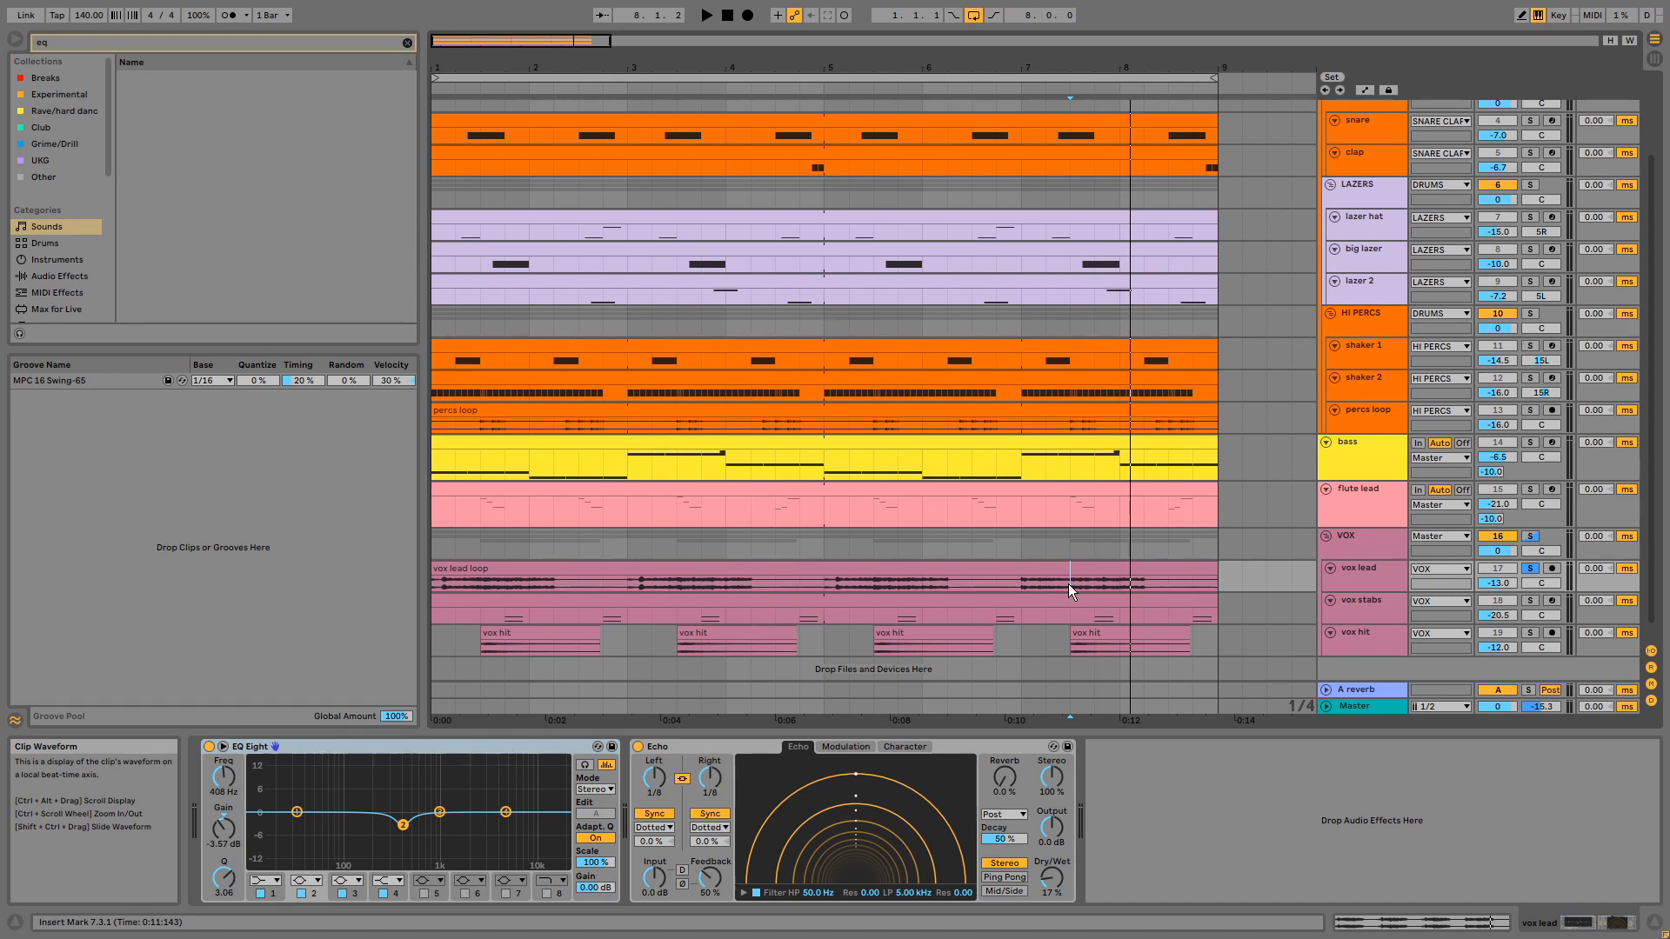
- Examine the vox lead's EQ Eight and Echo, and bring up the vox stabs track's devices
{"action": "left_click", "coordinate": [393, 747]}
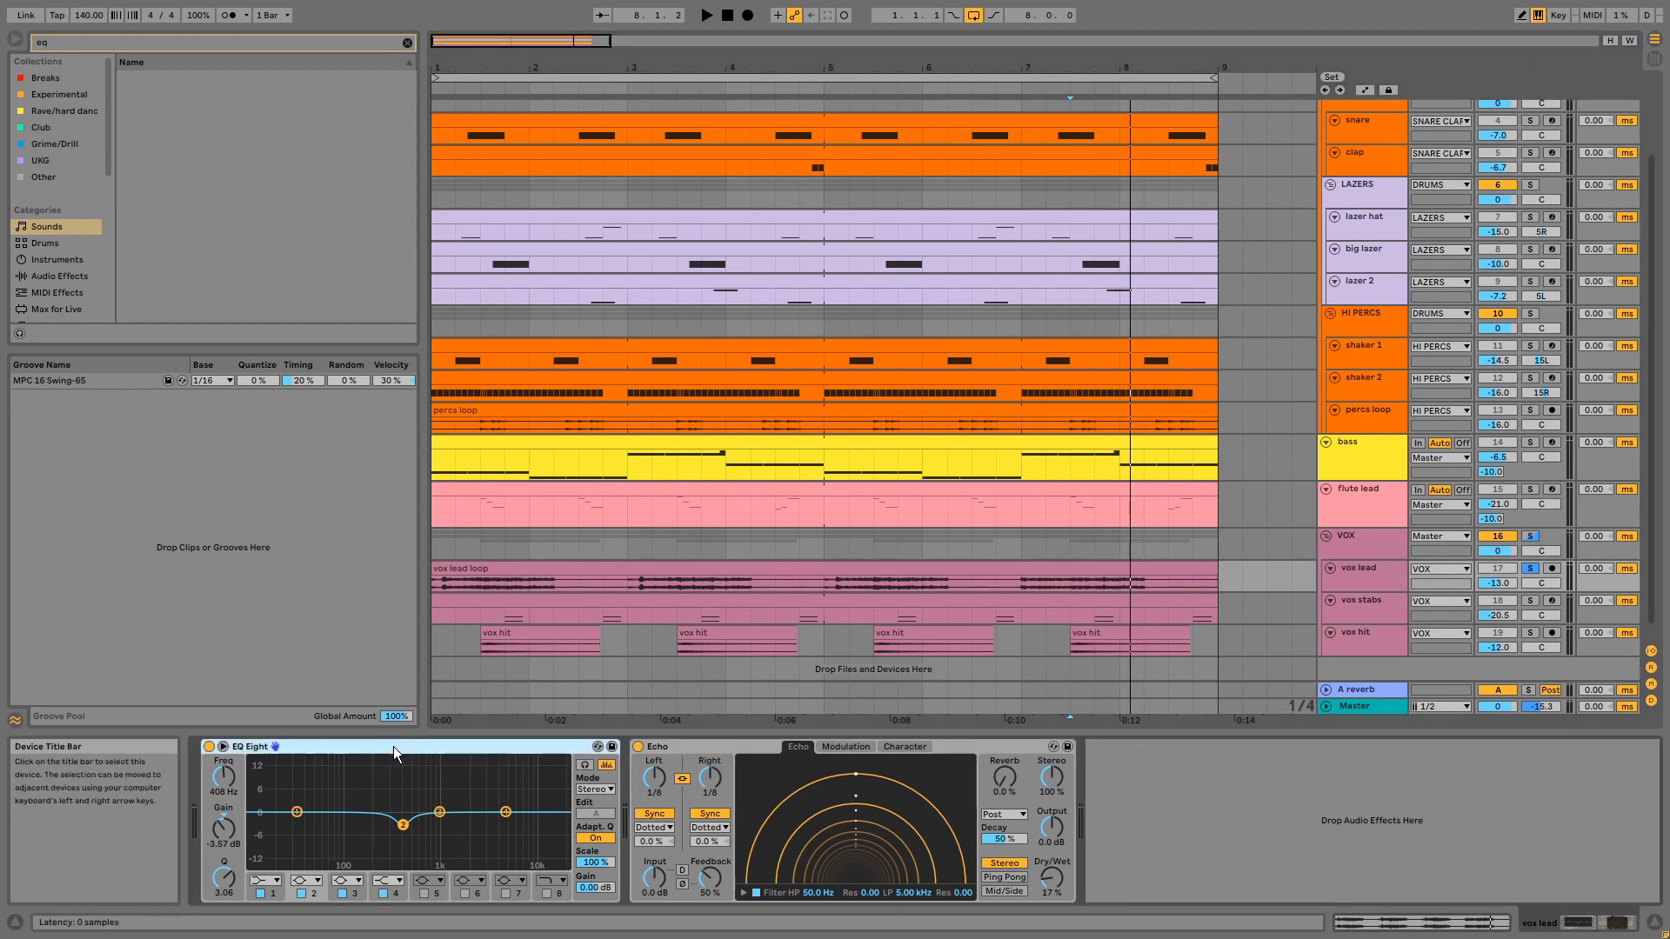
{"action": "left_click", "coordinate": [751, 744]}
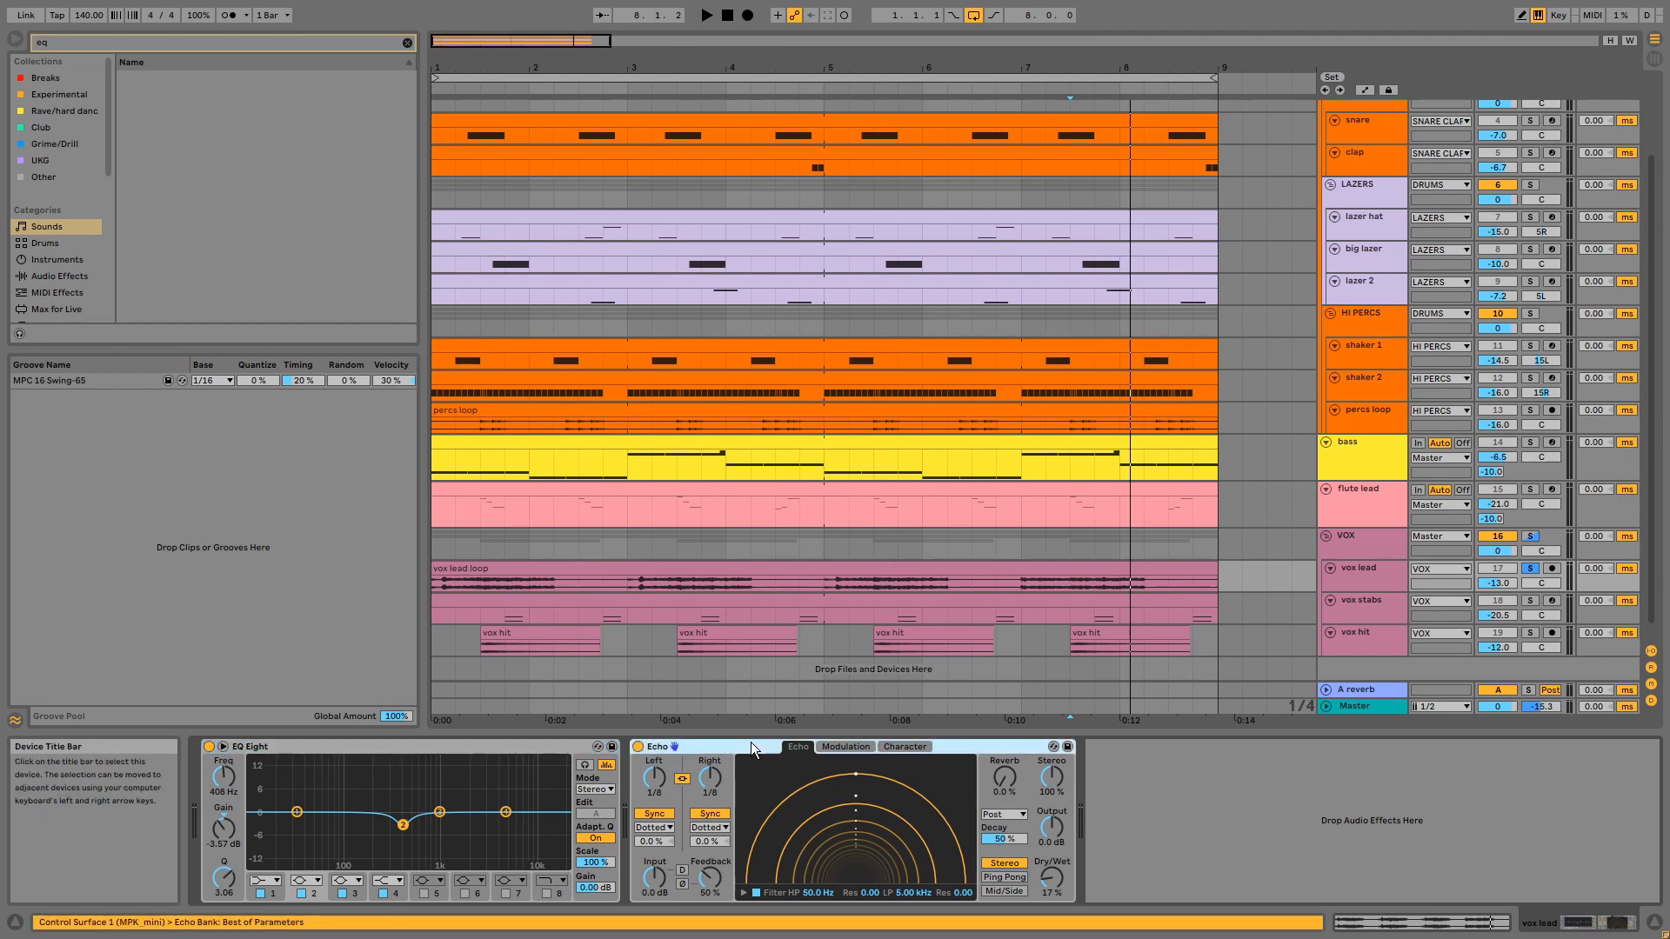
{"action": "left_click", "coordinate": [1348, 604]}
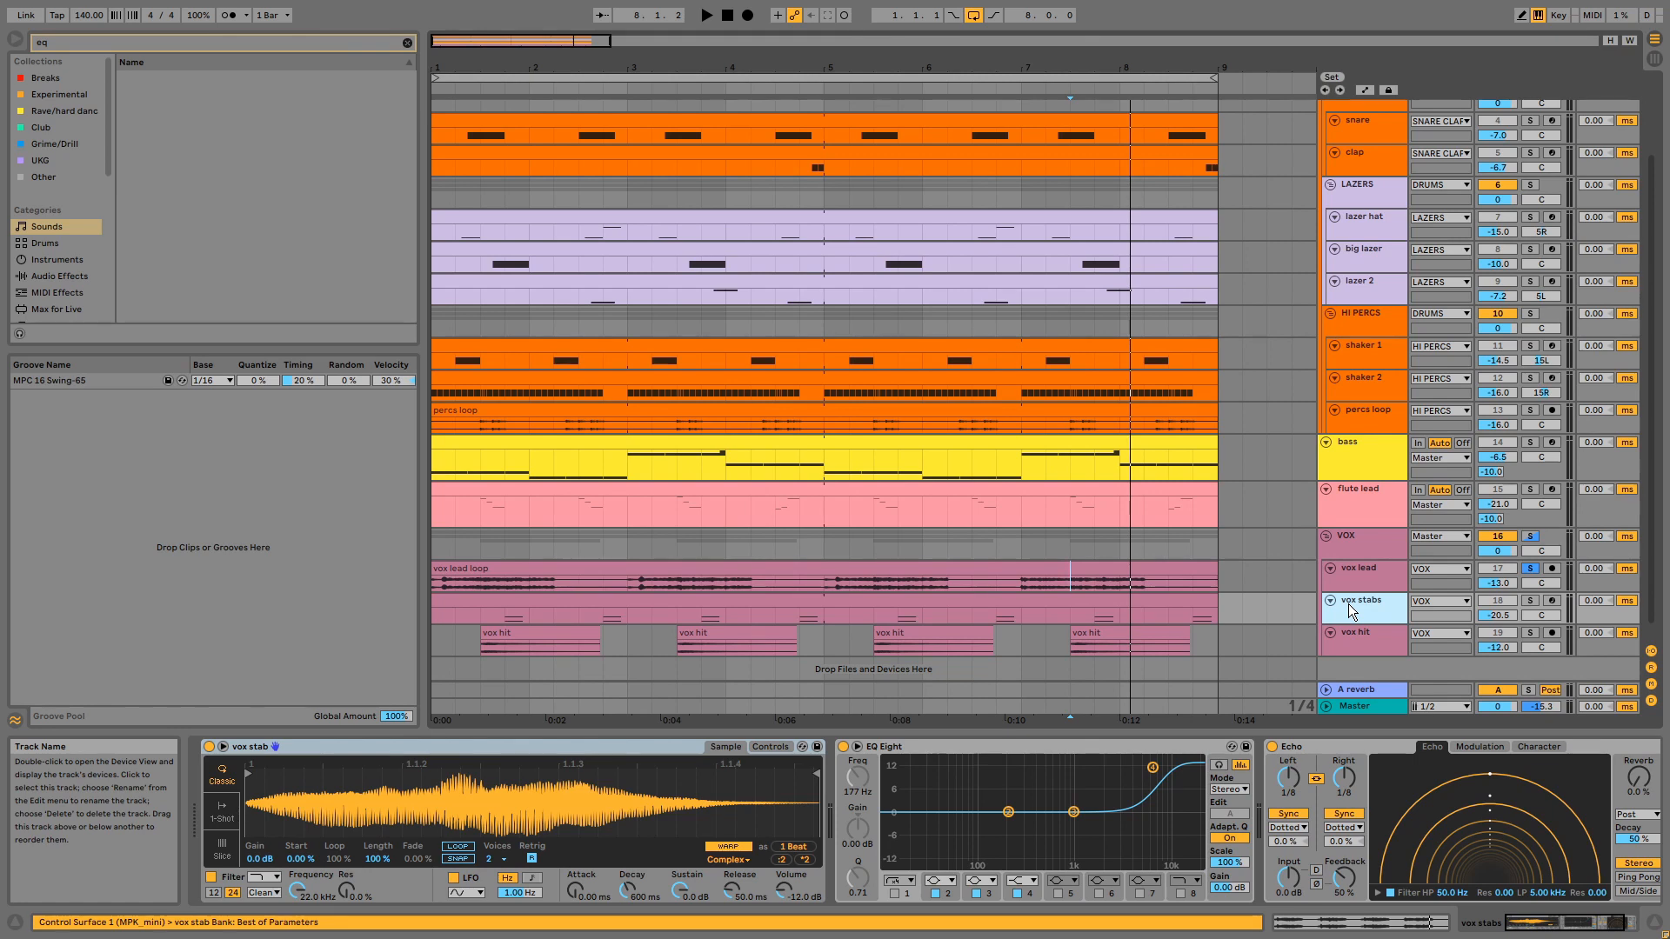
- Solo the vox stabs track in place of vox lead, examine its clip's MIDI notes during playback, and return to the arrangement
{"action": "left_click", "coordinate": [1531, 601]}
{"action": "double_click", "coordinate": [1106, 607]}
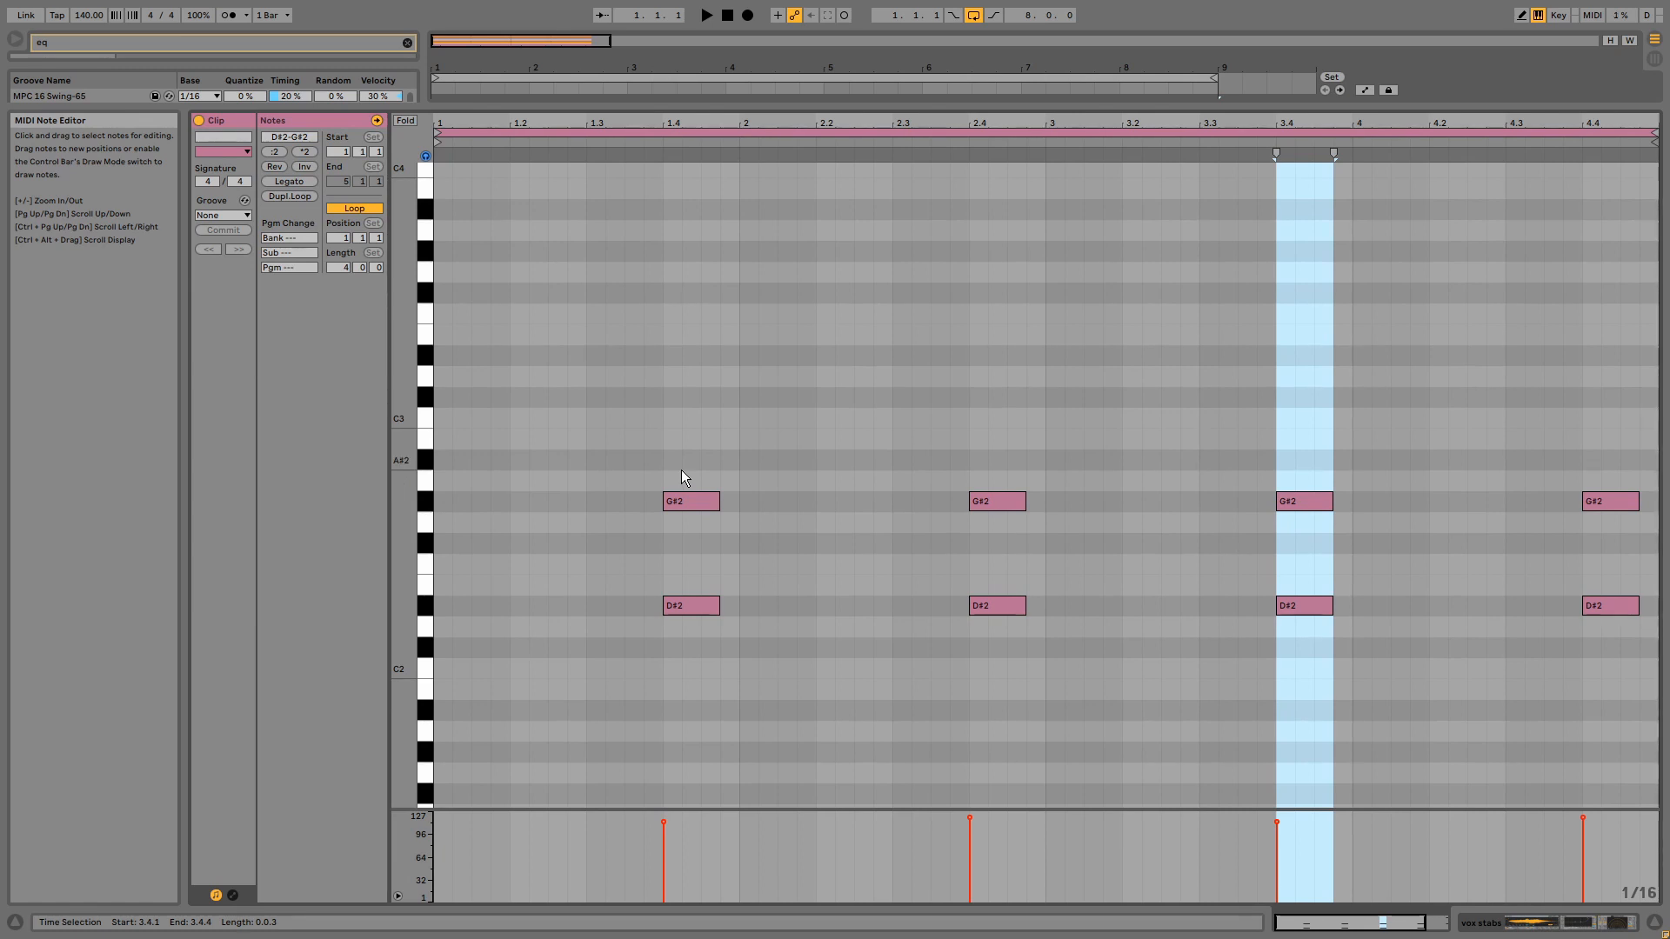
{"action": "key", "text": "space"}
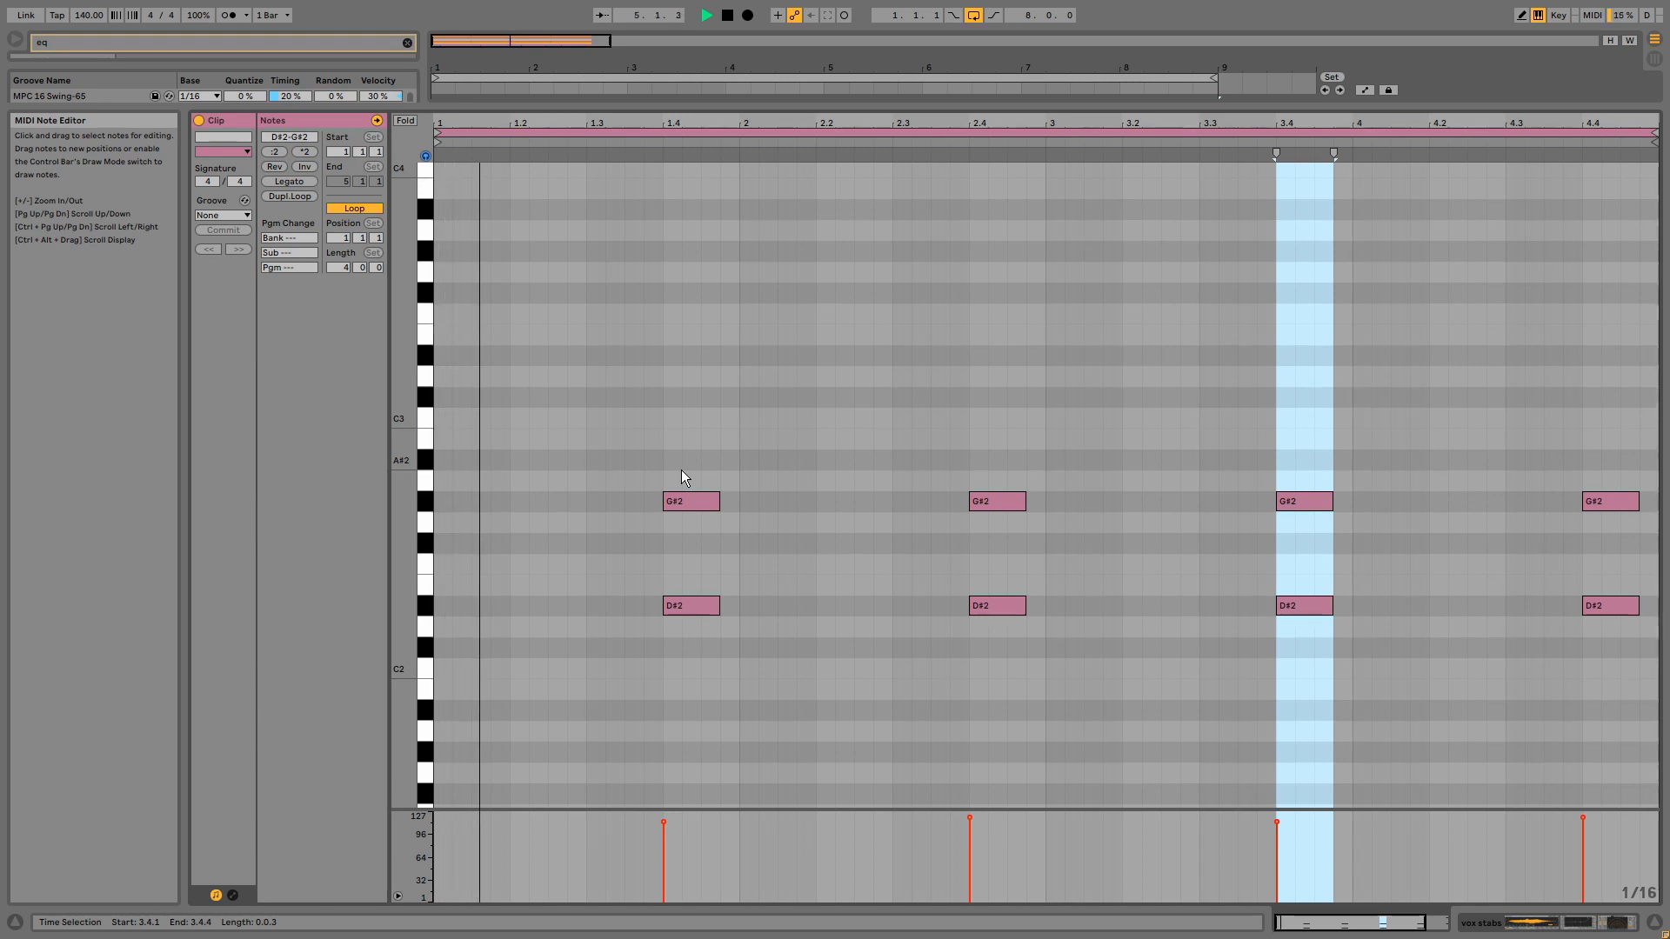
{"action": "key", "text": "shift+Tab"}
{"action": "key", "text": "space"}
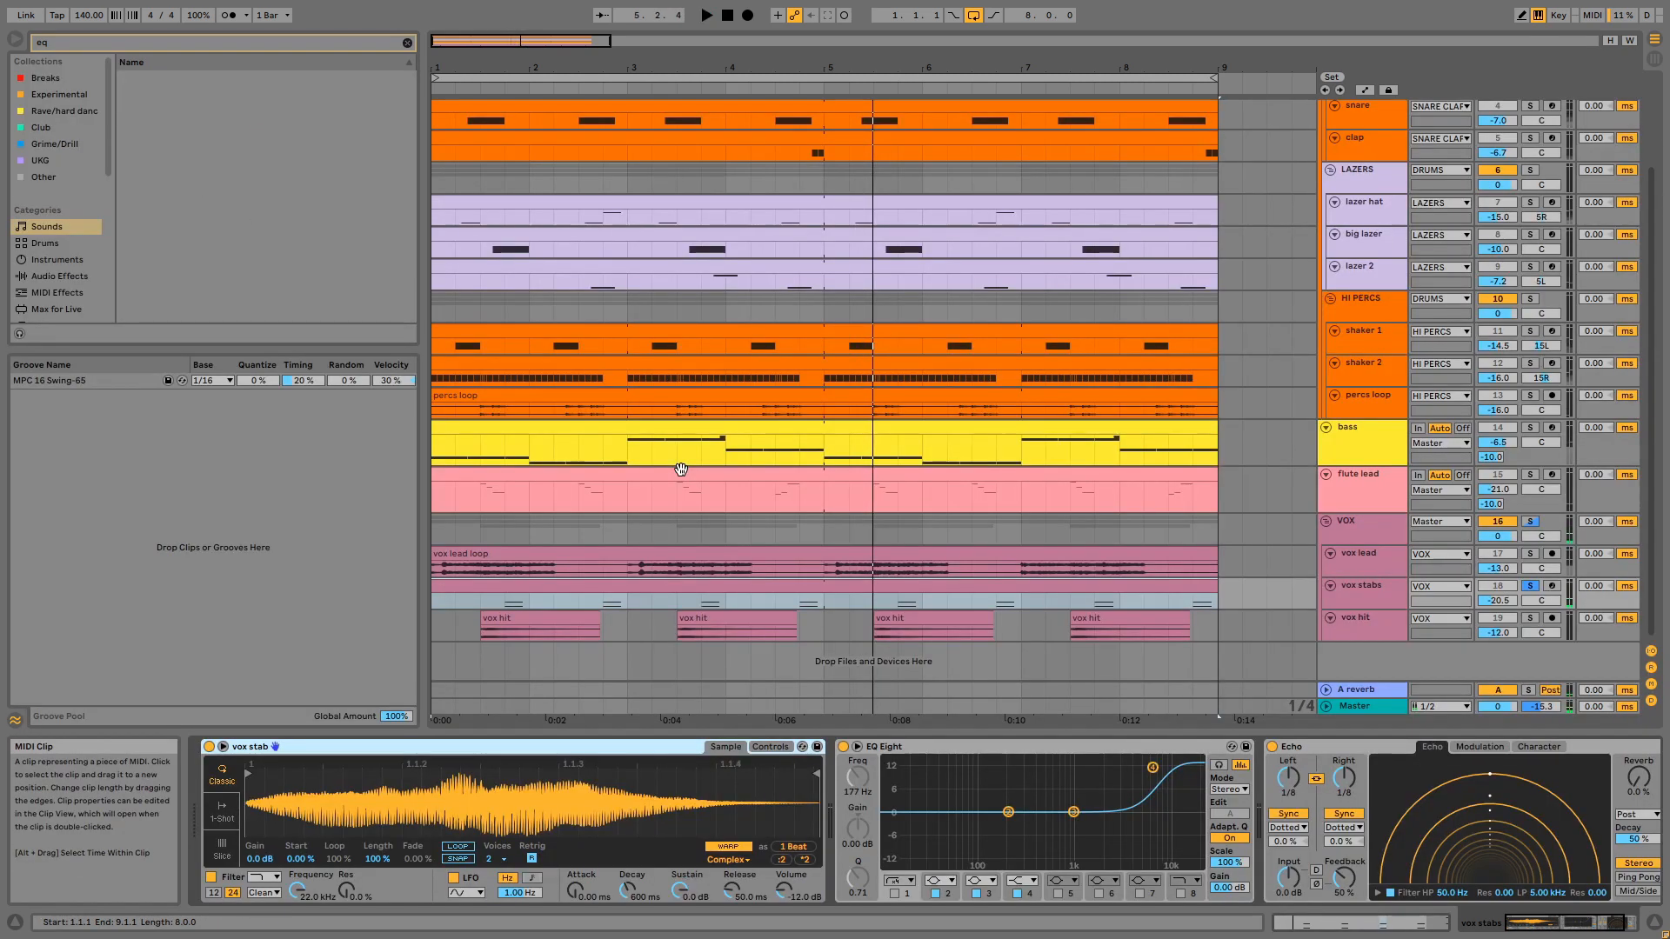
- Examine the vox stab sampler's control settings and pitch envelope, followed by the track's EQ Eight and Echo
{"action": "left_click", "coordinate": [753, 748]}
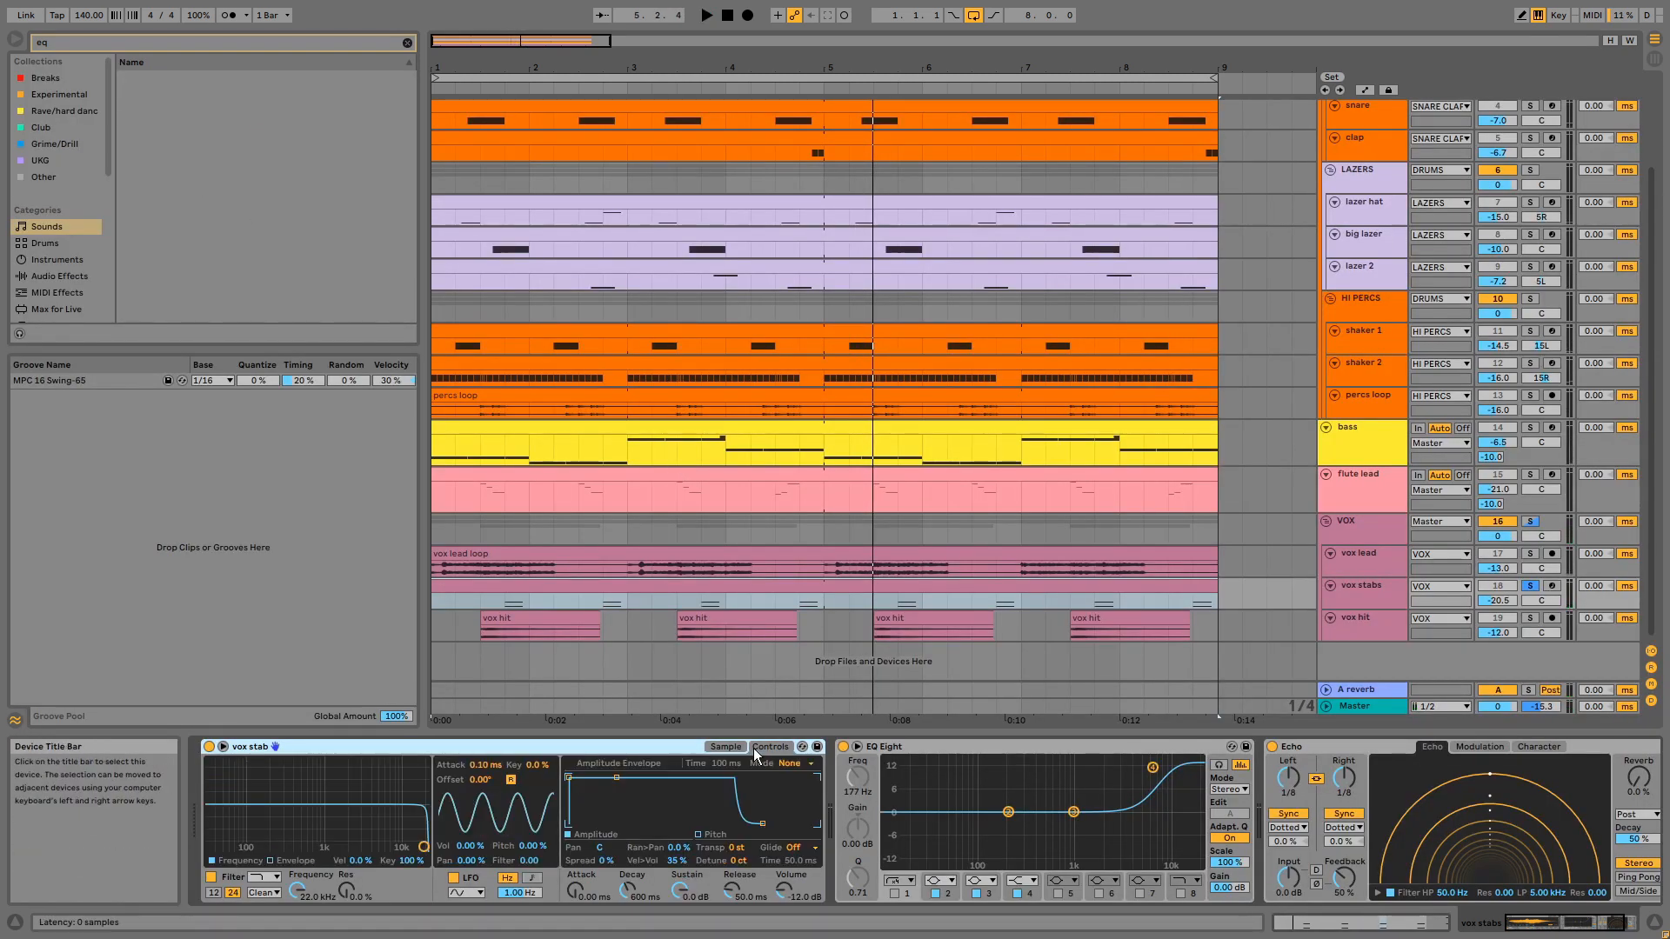
{"action": "left_click", "coordinate": [698, 835]}
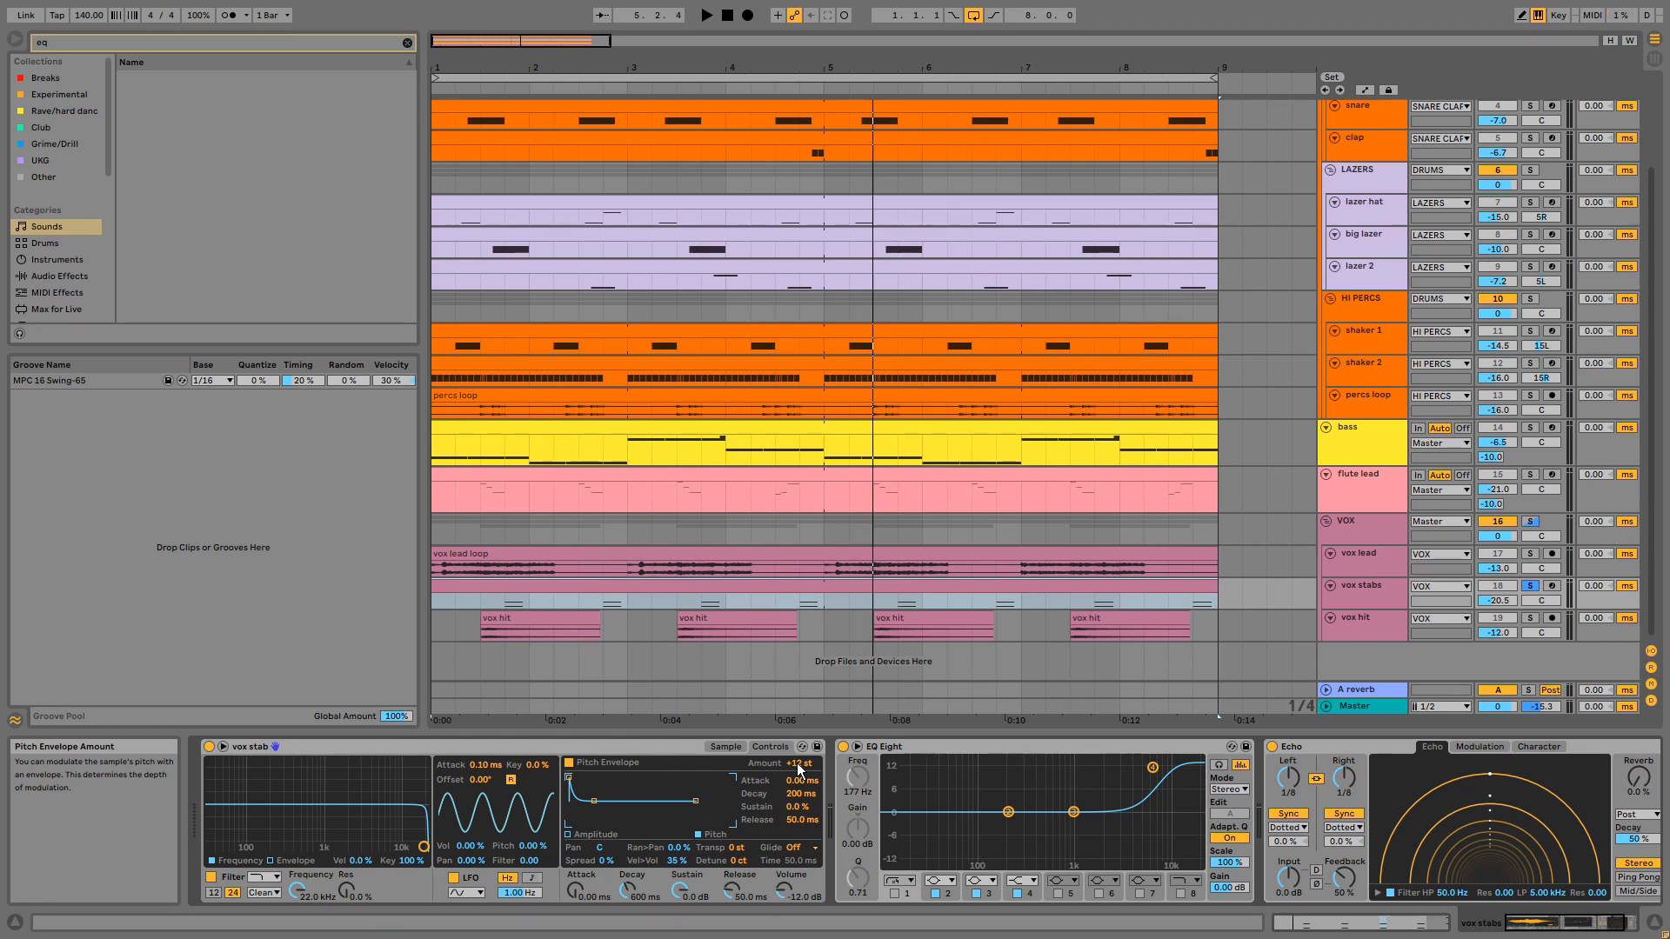
{"action": "left_click", "coordinate": [1086, 748]}
{"action": "left_click", "coordinate": [1308, 744]}
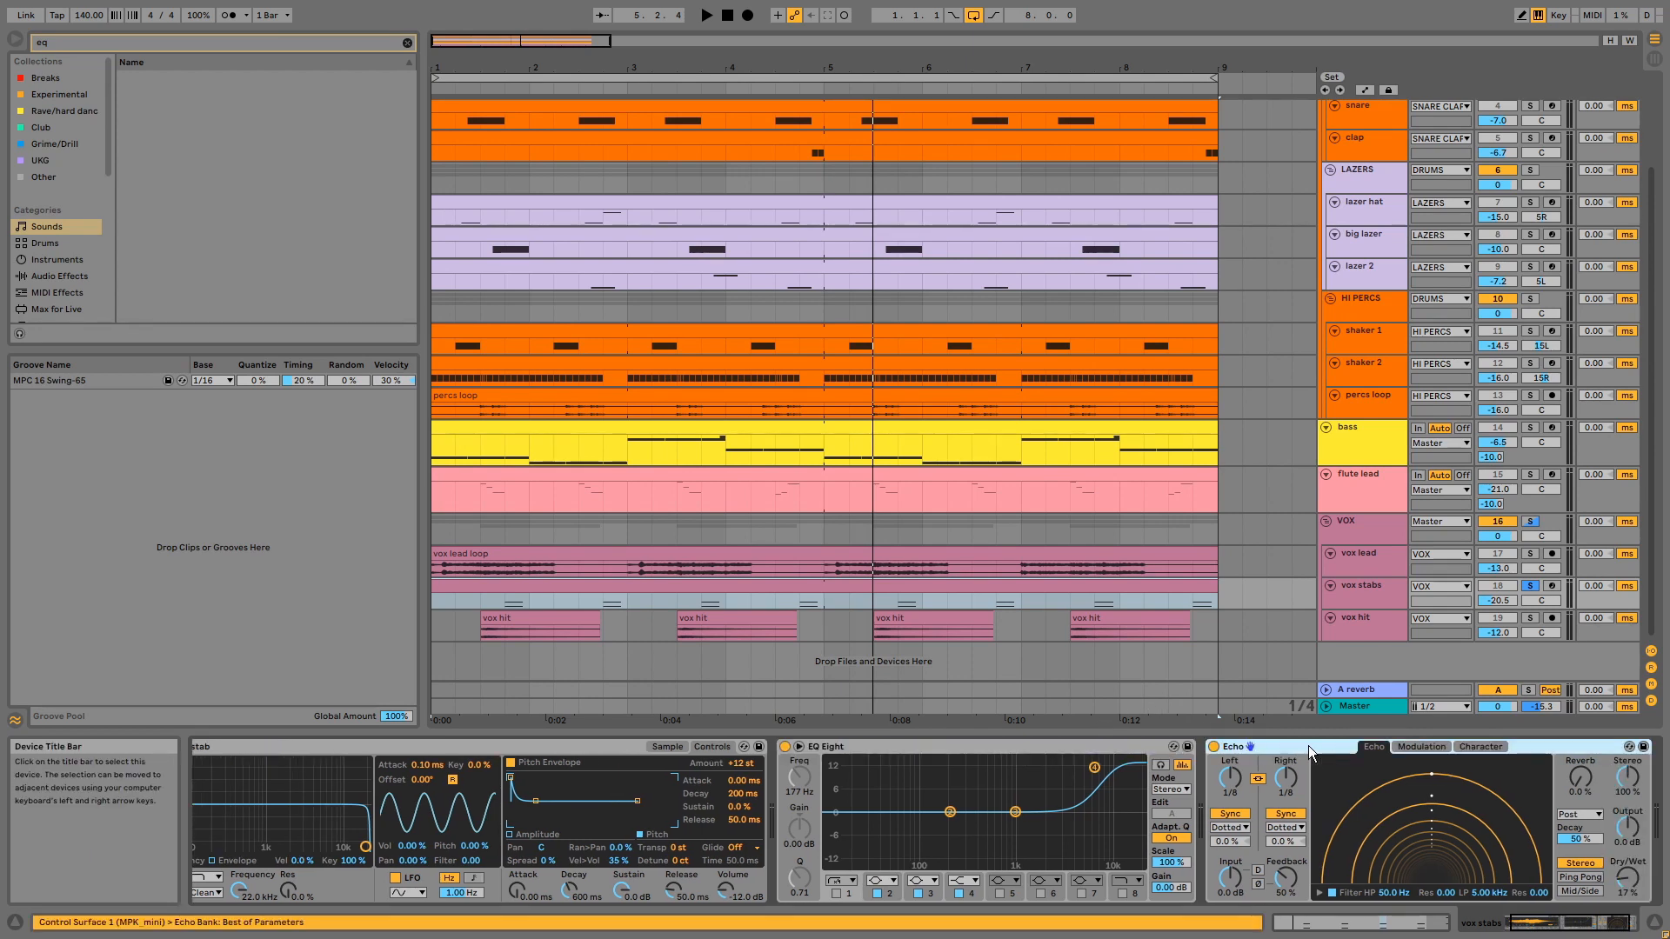
- Solo the vox hit track in place of vox stabs, and audition its clips from 1.3.1 along with its Echo settings
{"action": "left_click", "coordinate": [1366, 628]}
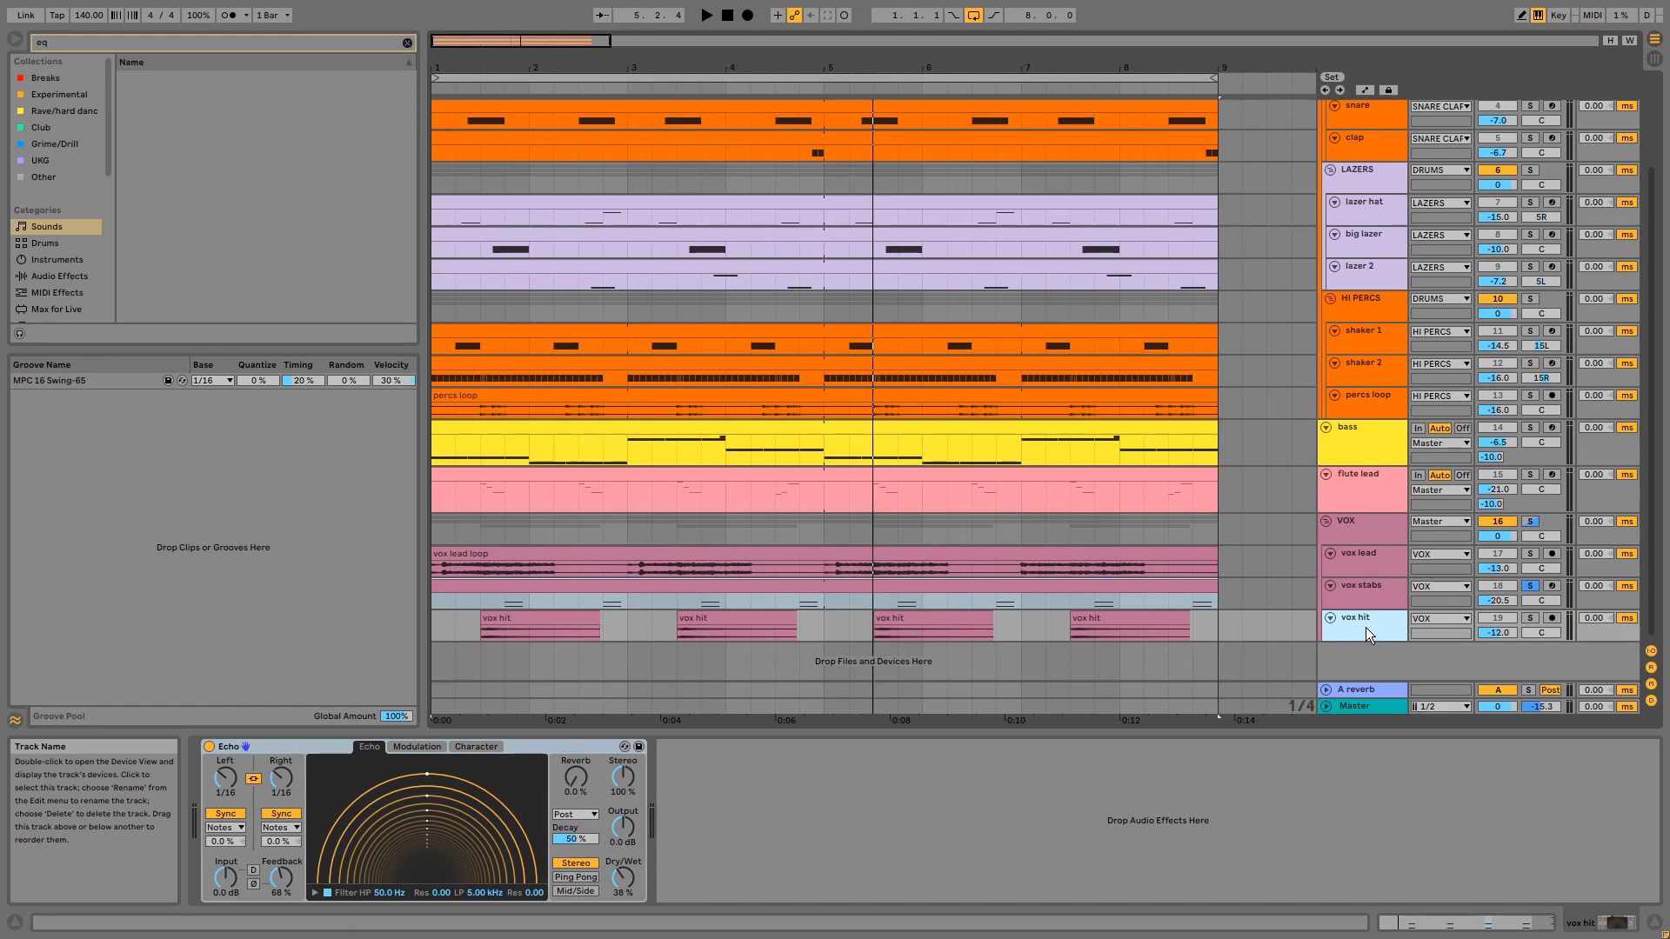
{"action": "left_click", "coordinate": [1529, 618]}
{"action": "left_click", "coordinate": [516, 620]}
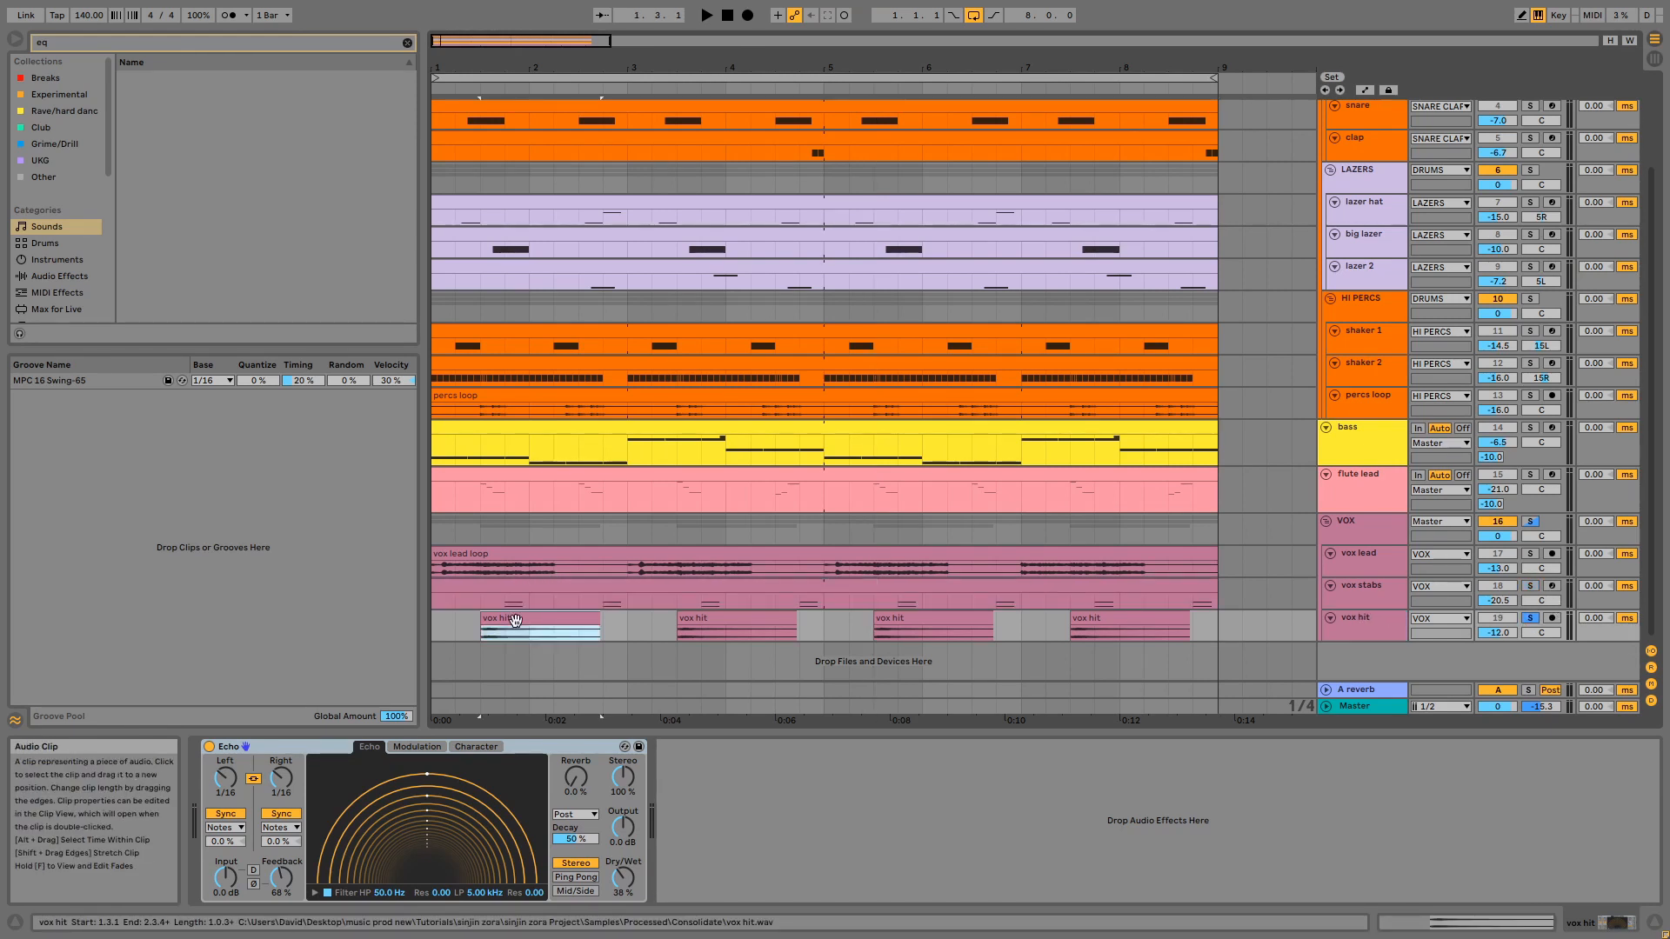
{"action": "key", "text": "space"}
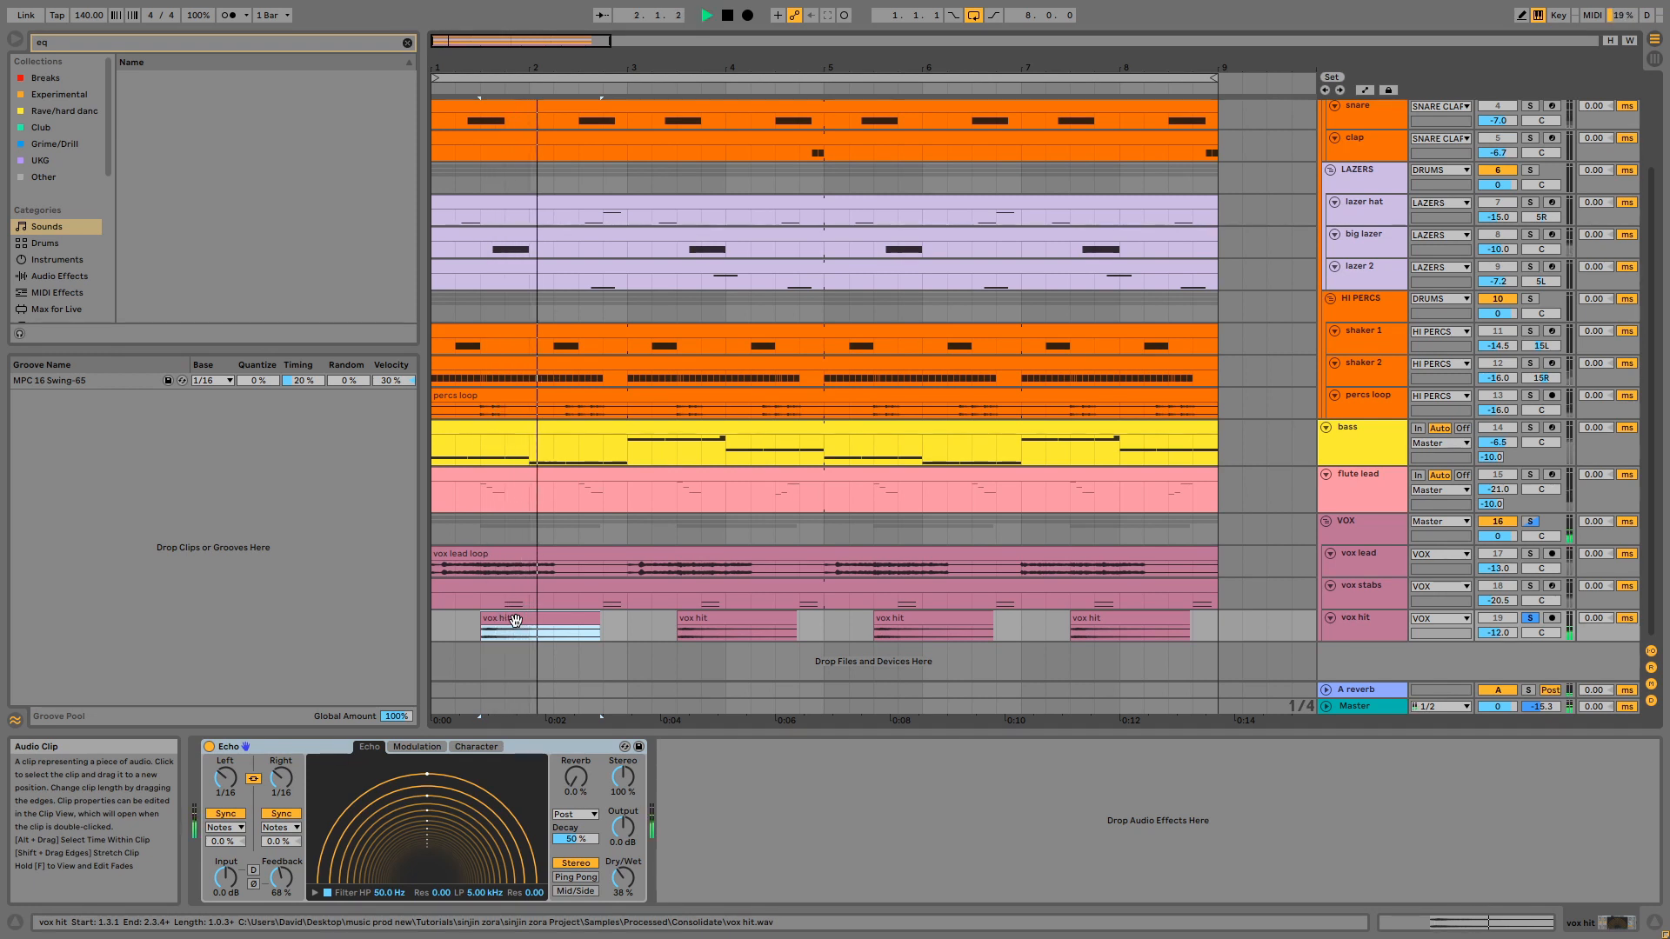
{"action": "left_click", "coordinate": [706, 633]}
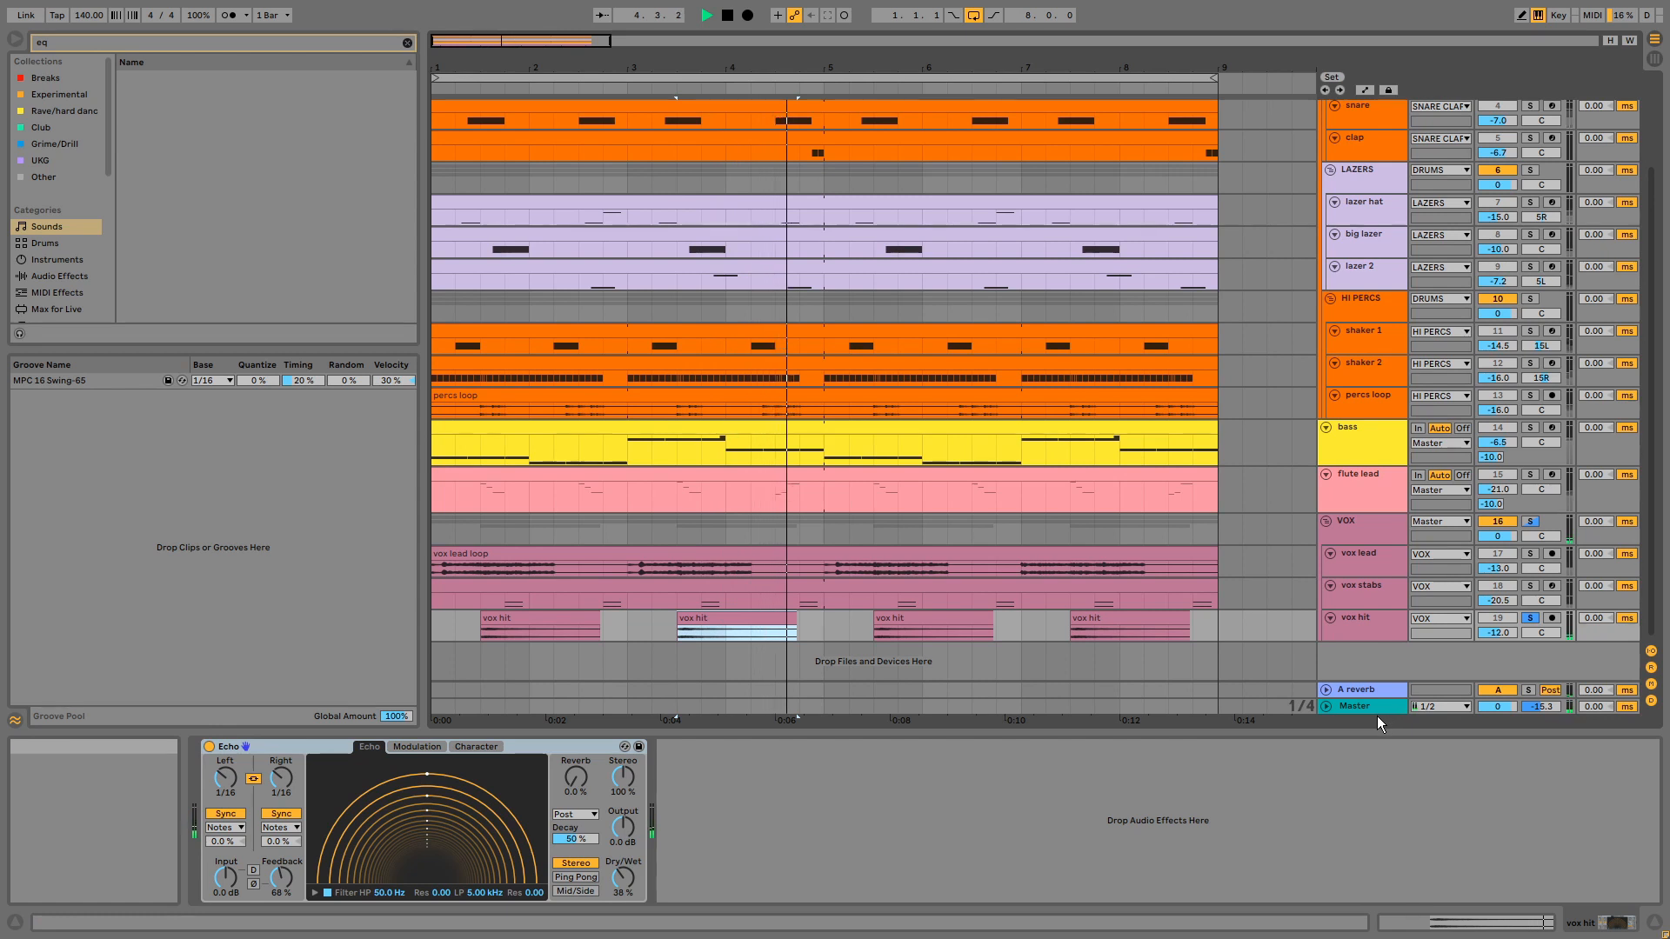
{"action": "key", "text": "space"}
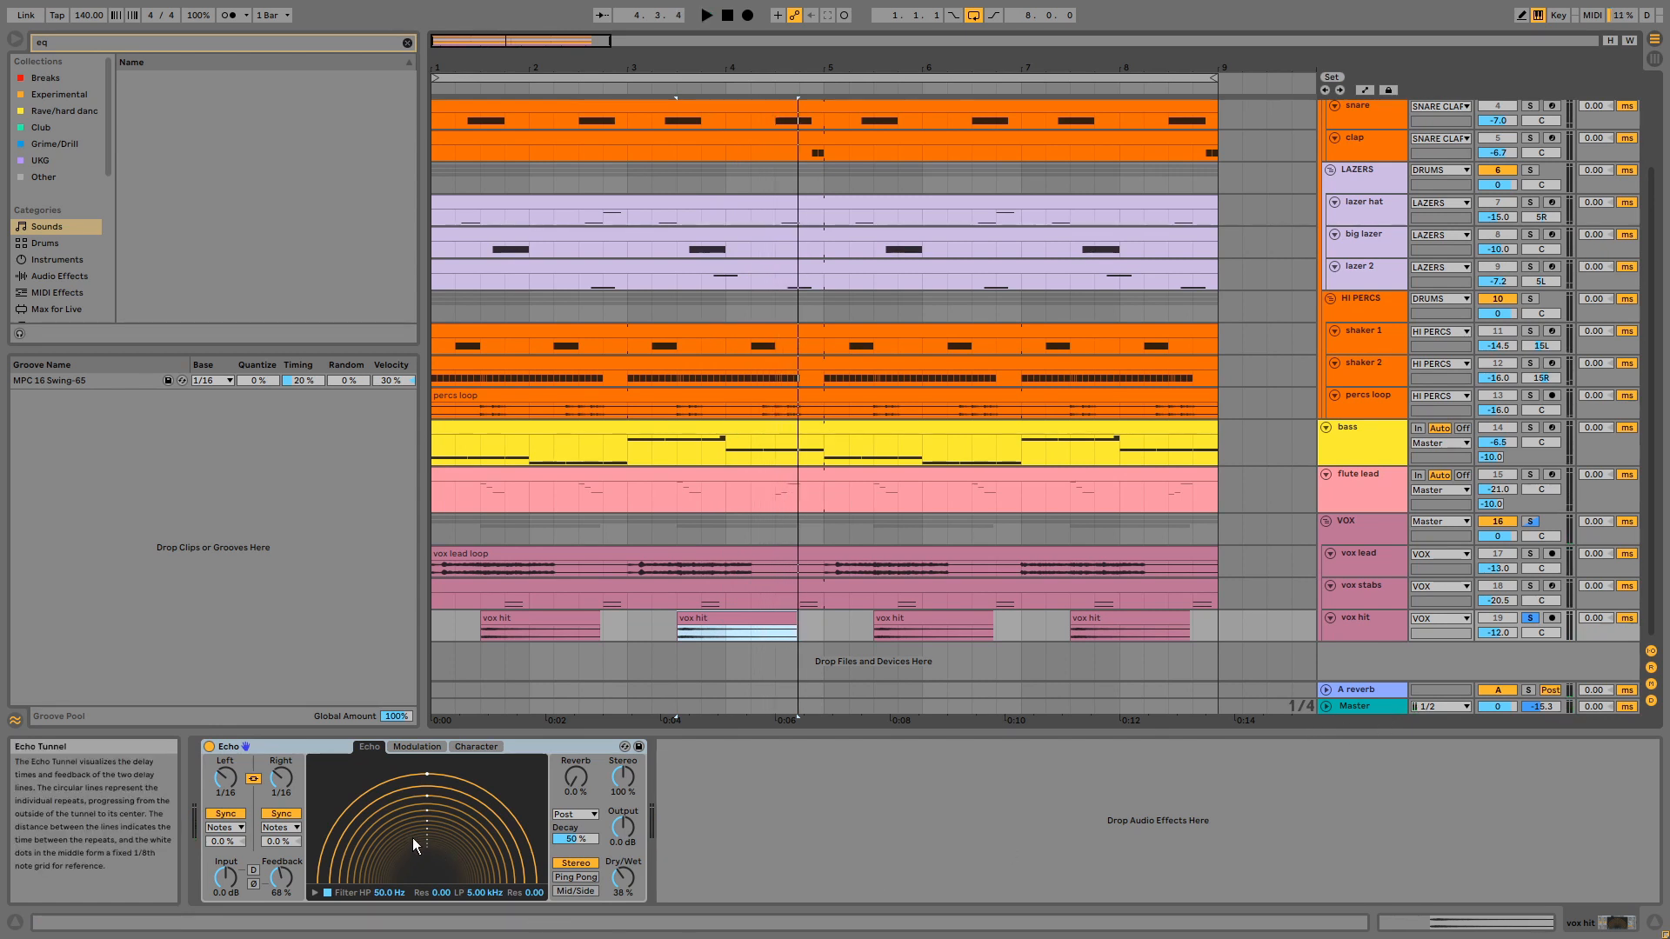
{"action": "left_click", "coordinate": [551, 743]}
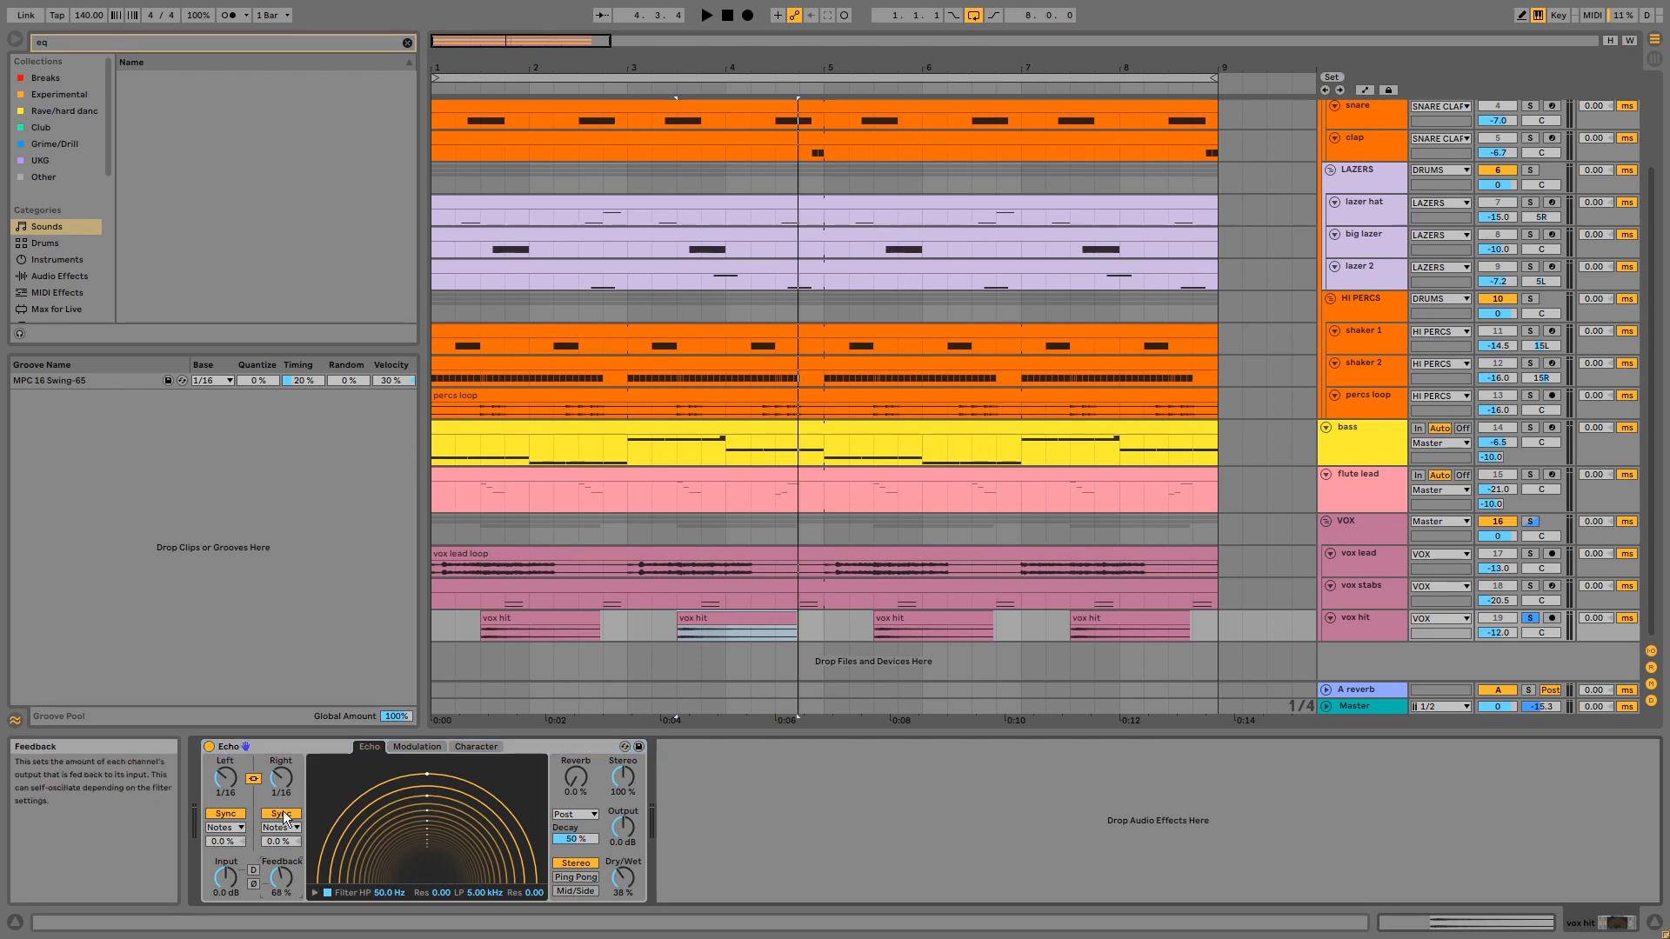
- Examine the VOX group's EQ Eight, and increase the group's track height enough to expose its send level
{"action": "left_click", "coordinate": [1354, 531]}
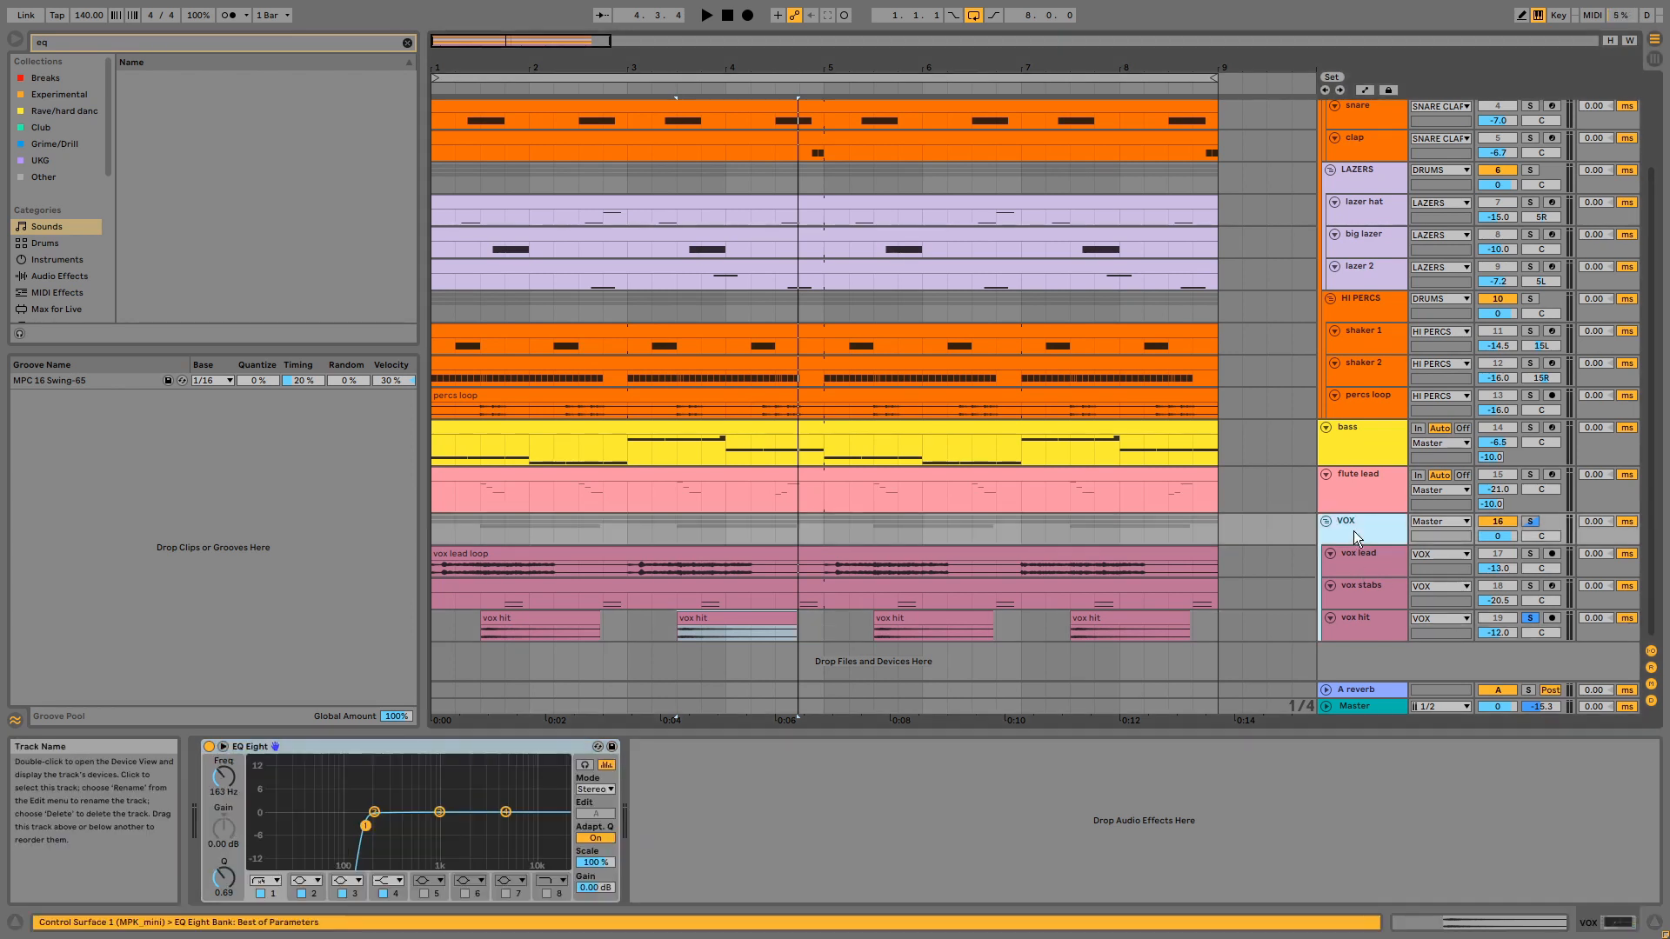
{"action": "left_click", "coordinate": [560, 750]}
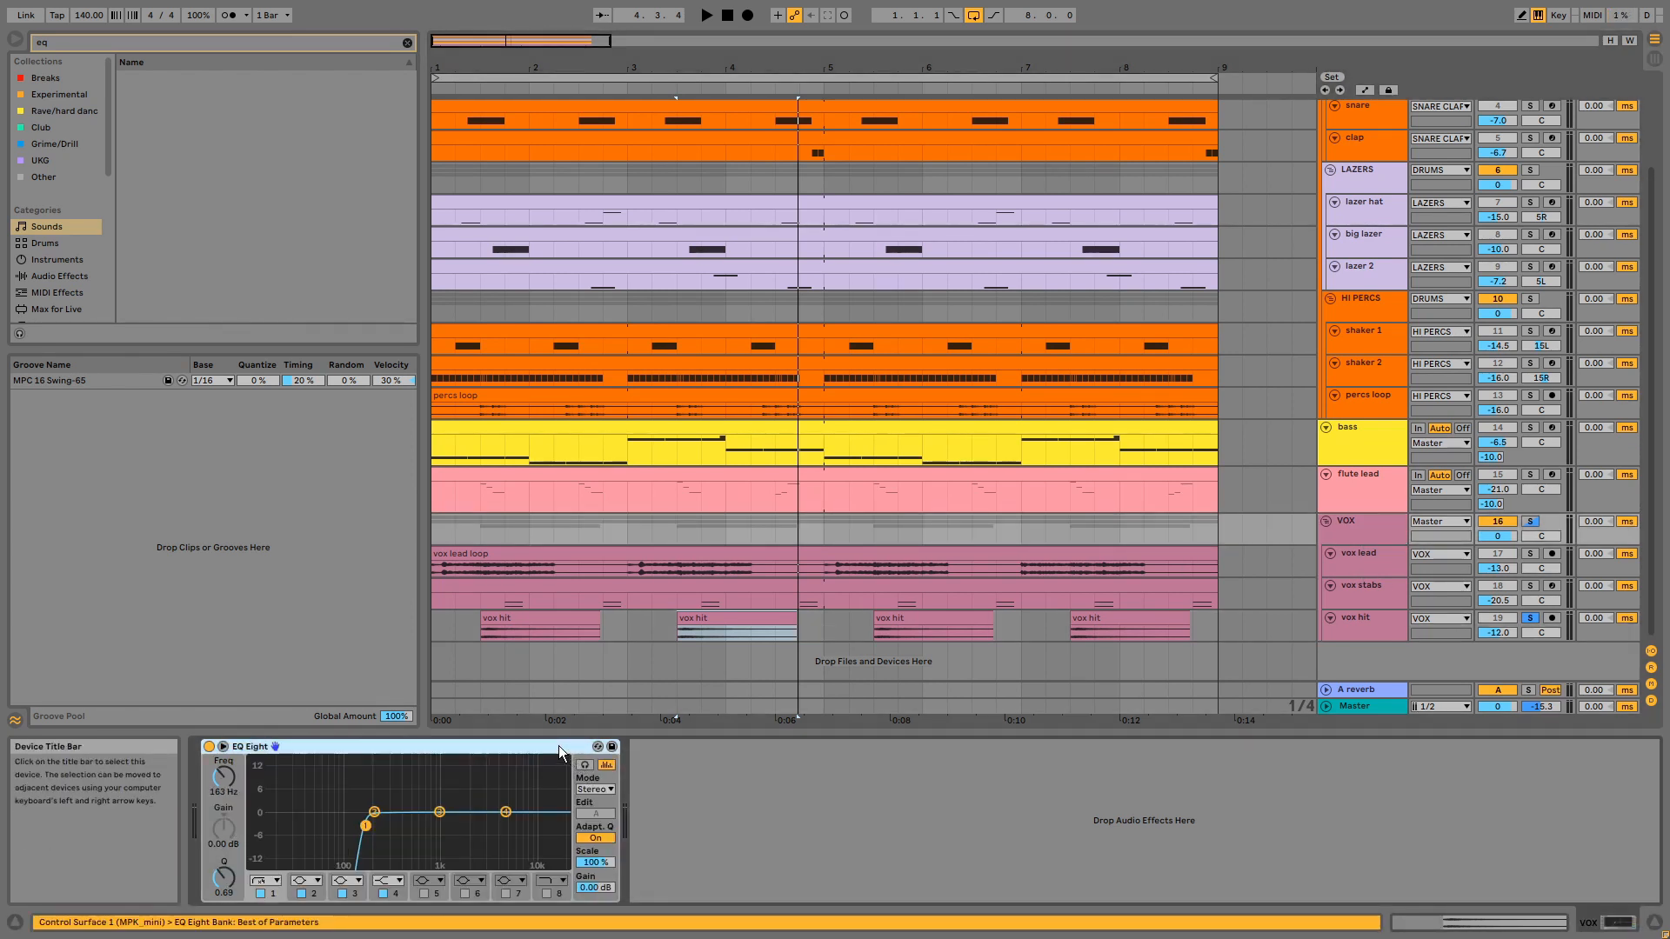
{"action": "left_click", "coordinate": [1347, 541]}
{"action": "left_click_drag", "start_coordinate": [1376, 545], "coordinate": [1378, 560]}
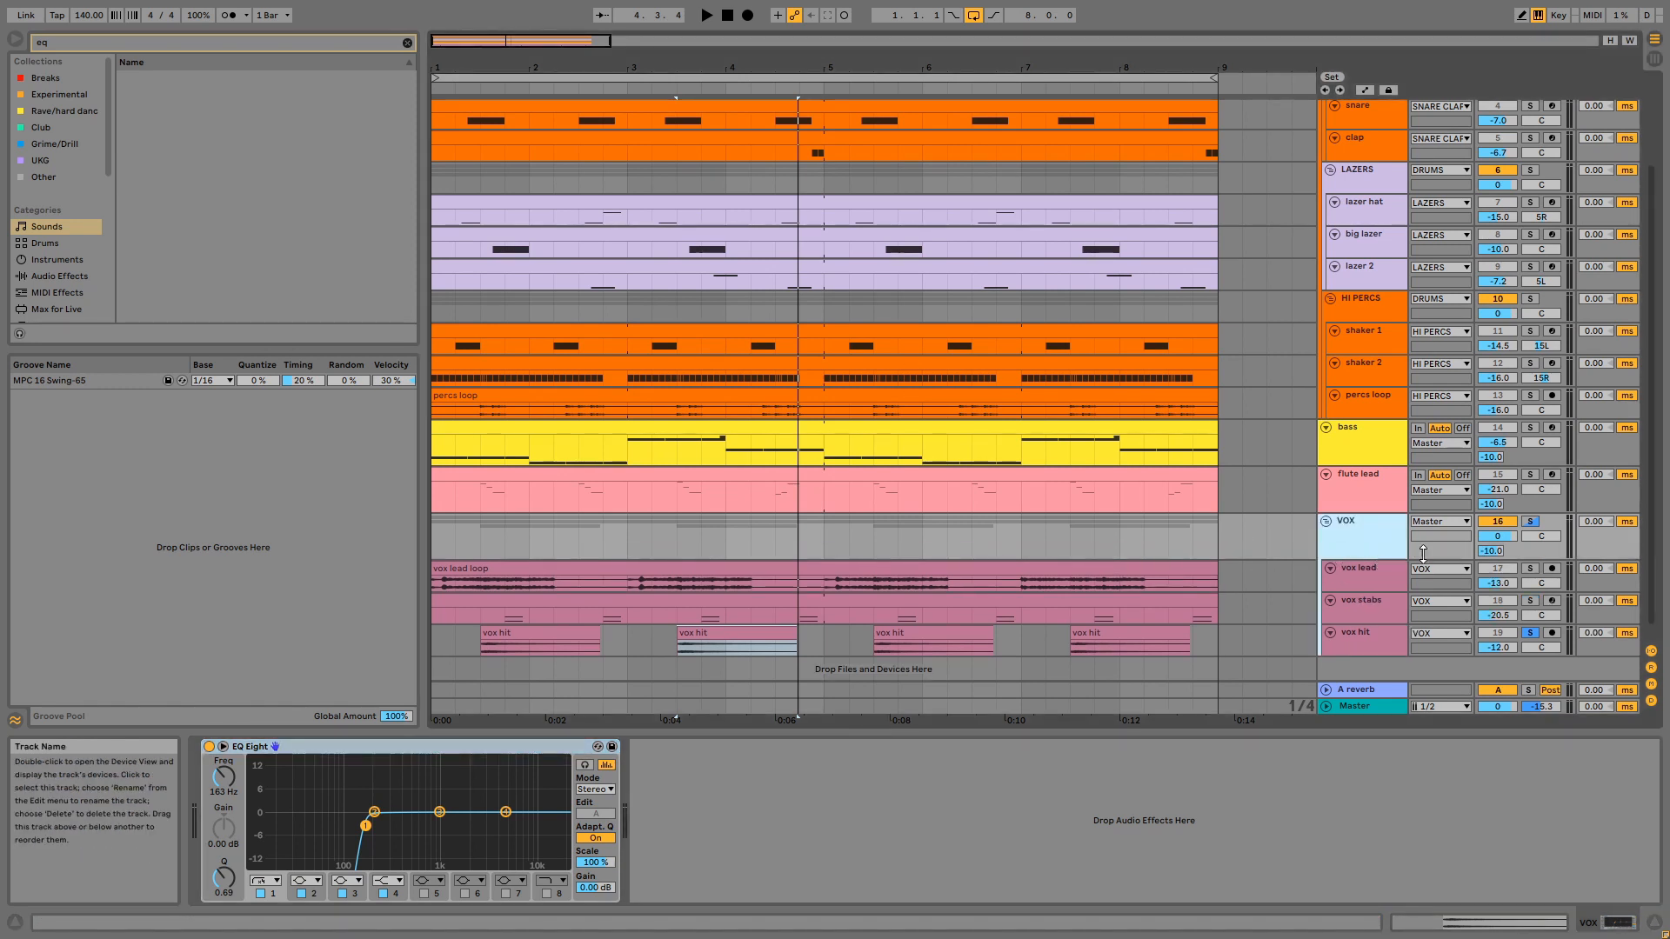